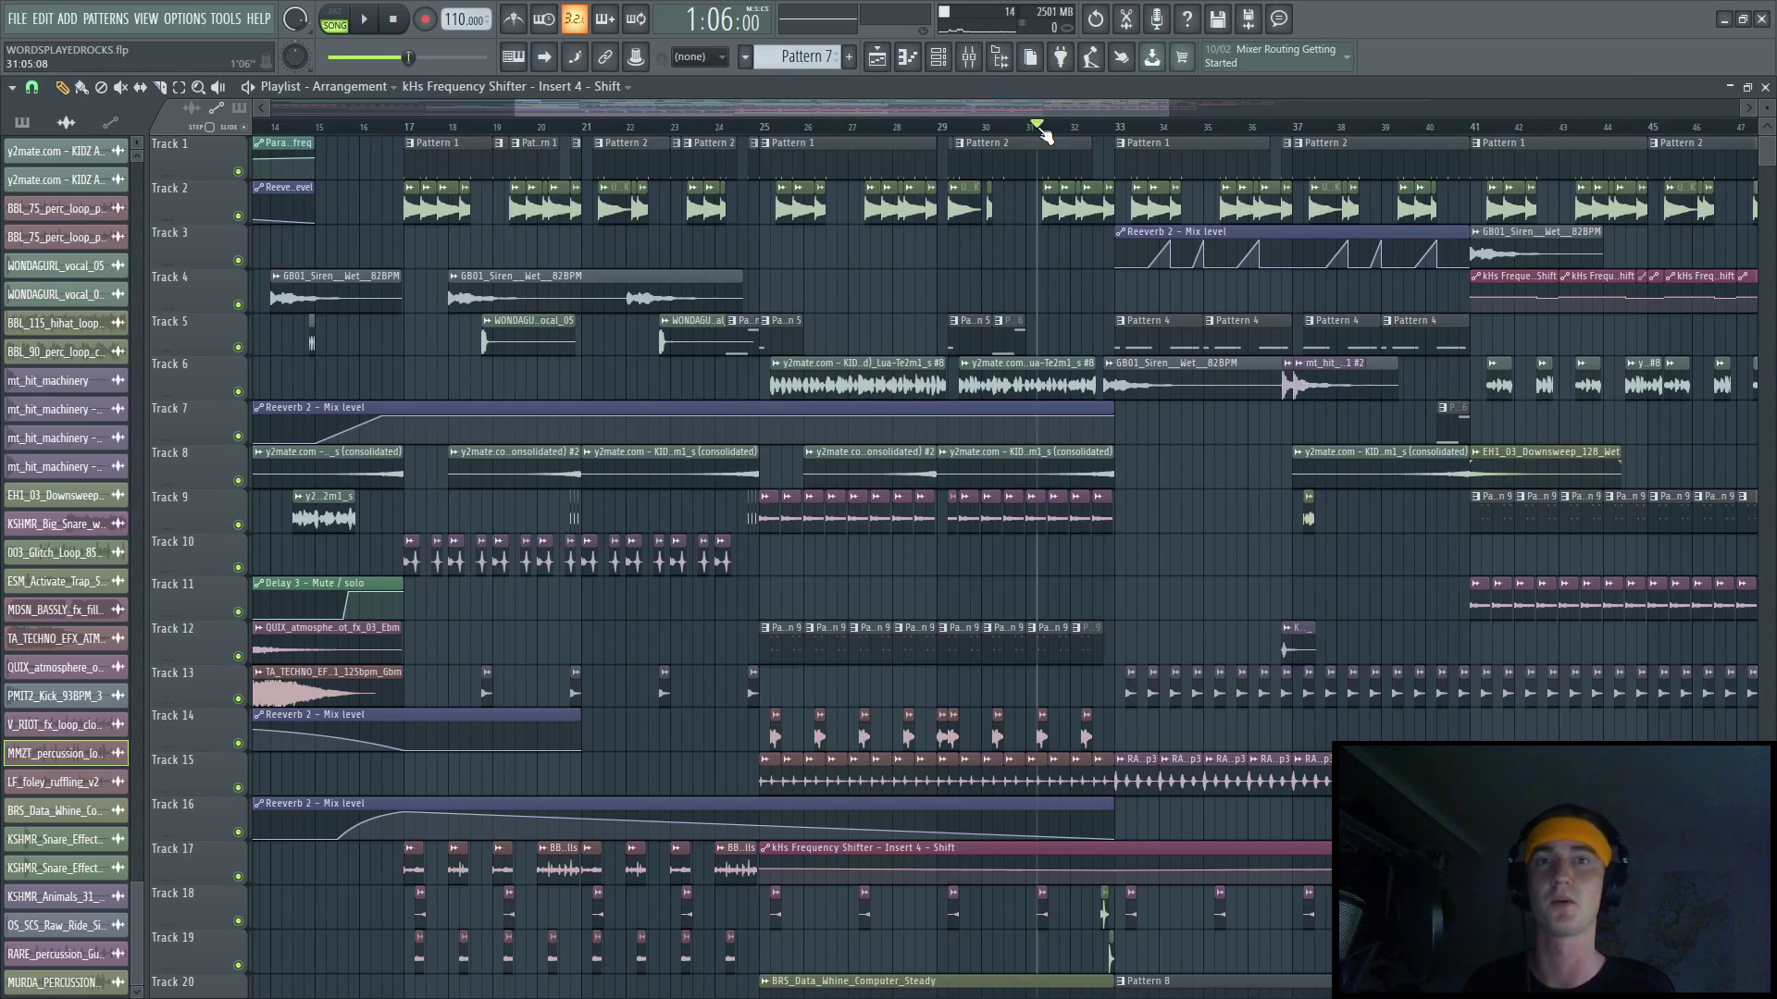
# Play back the arrangements of the two example projects in the playlist.
pyautogui.press('space')
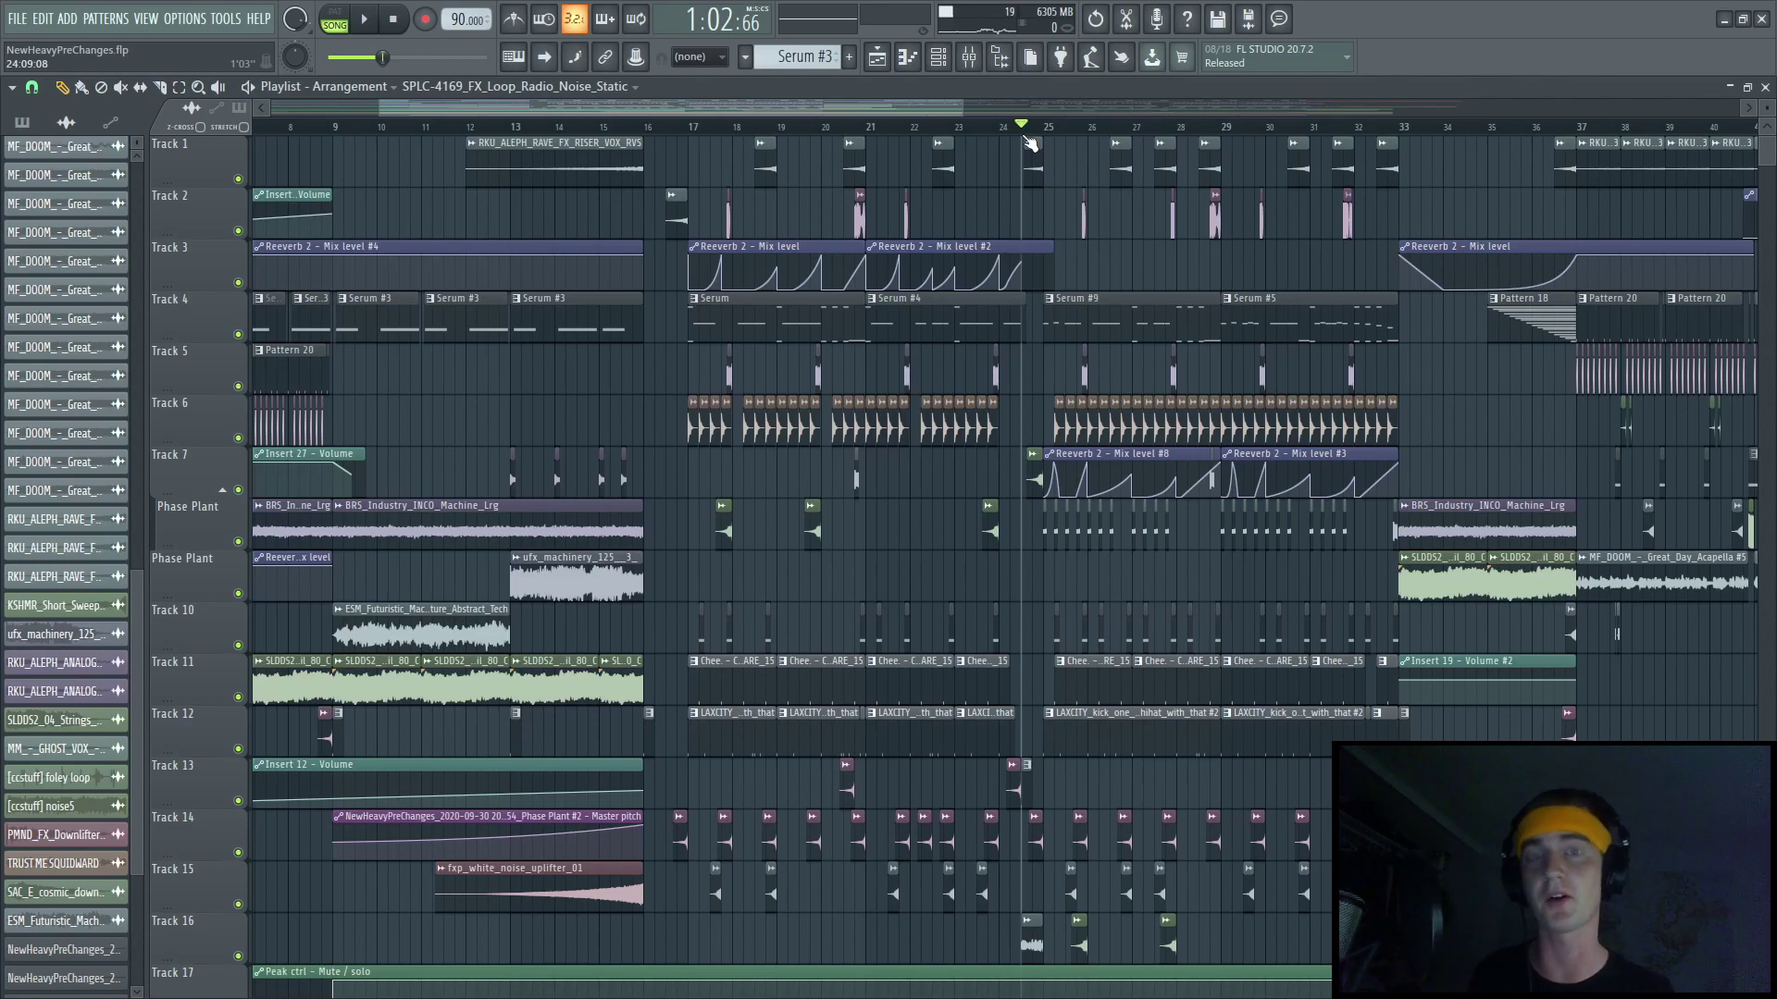
pyautogui.press('space')
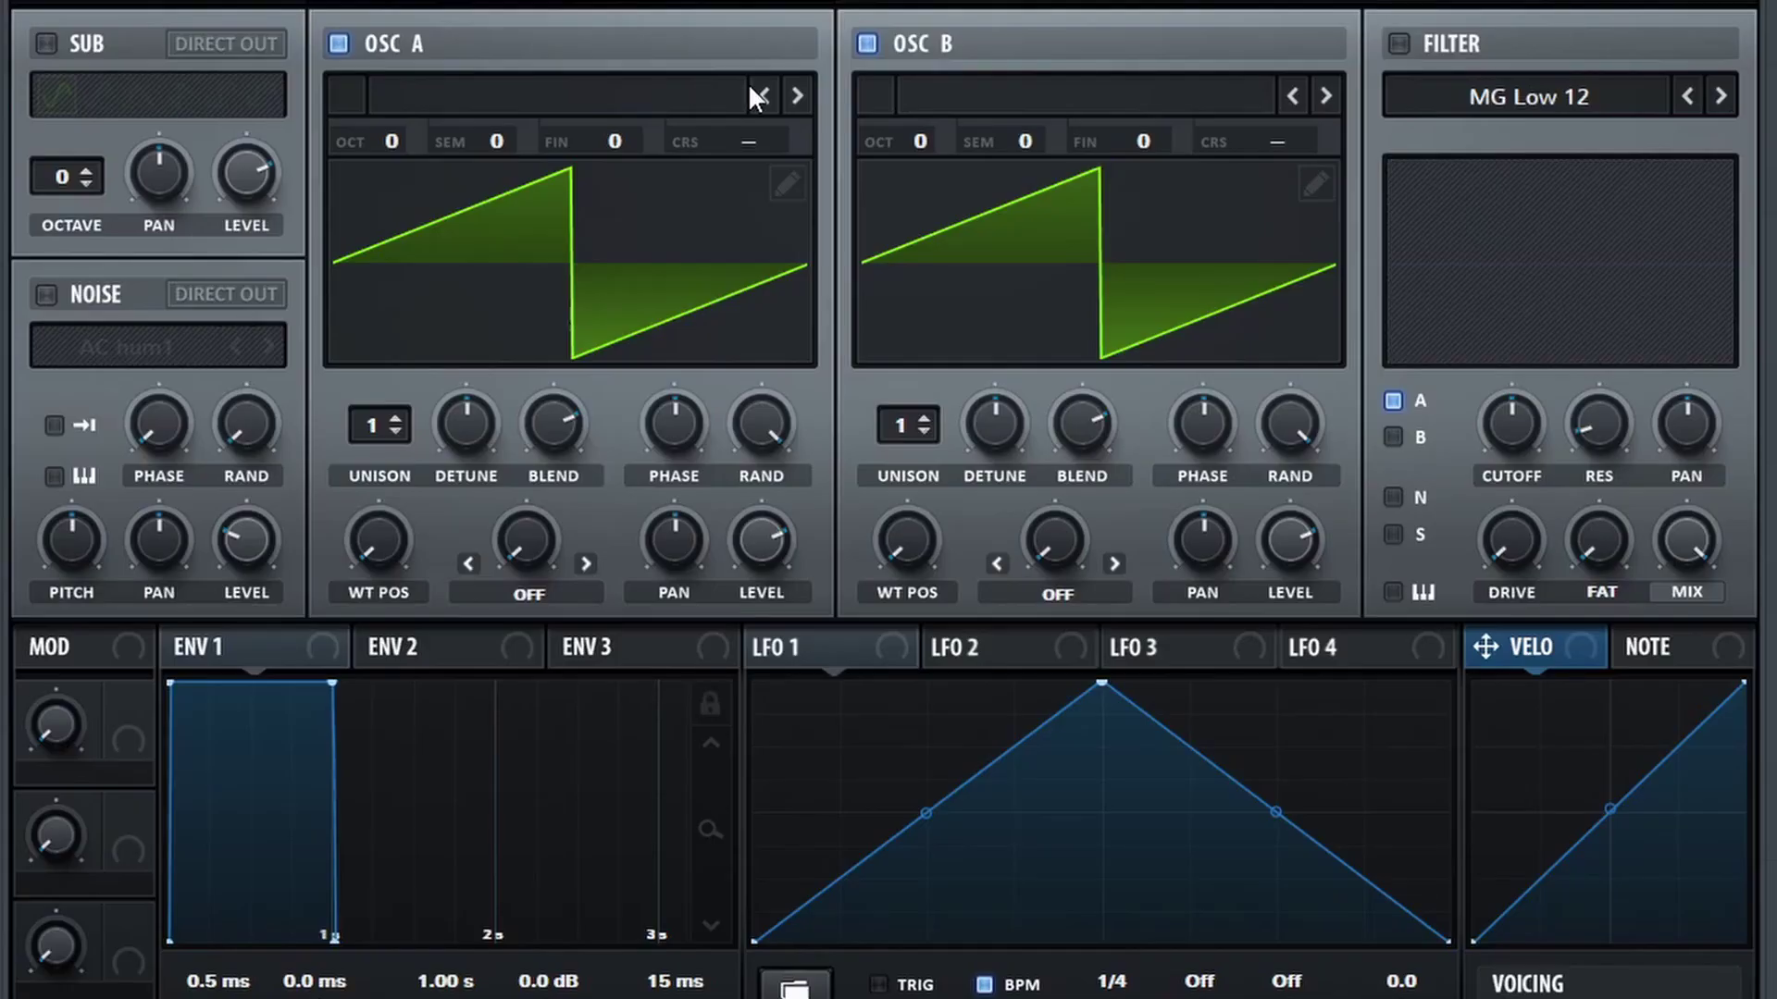
# Load the analog wavetables Basic Shapes into oscillator A and MATRIXY C64 into oscillator B.
pyautogui.click(652, 86)
pyautogui.moveTo(553, 136)
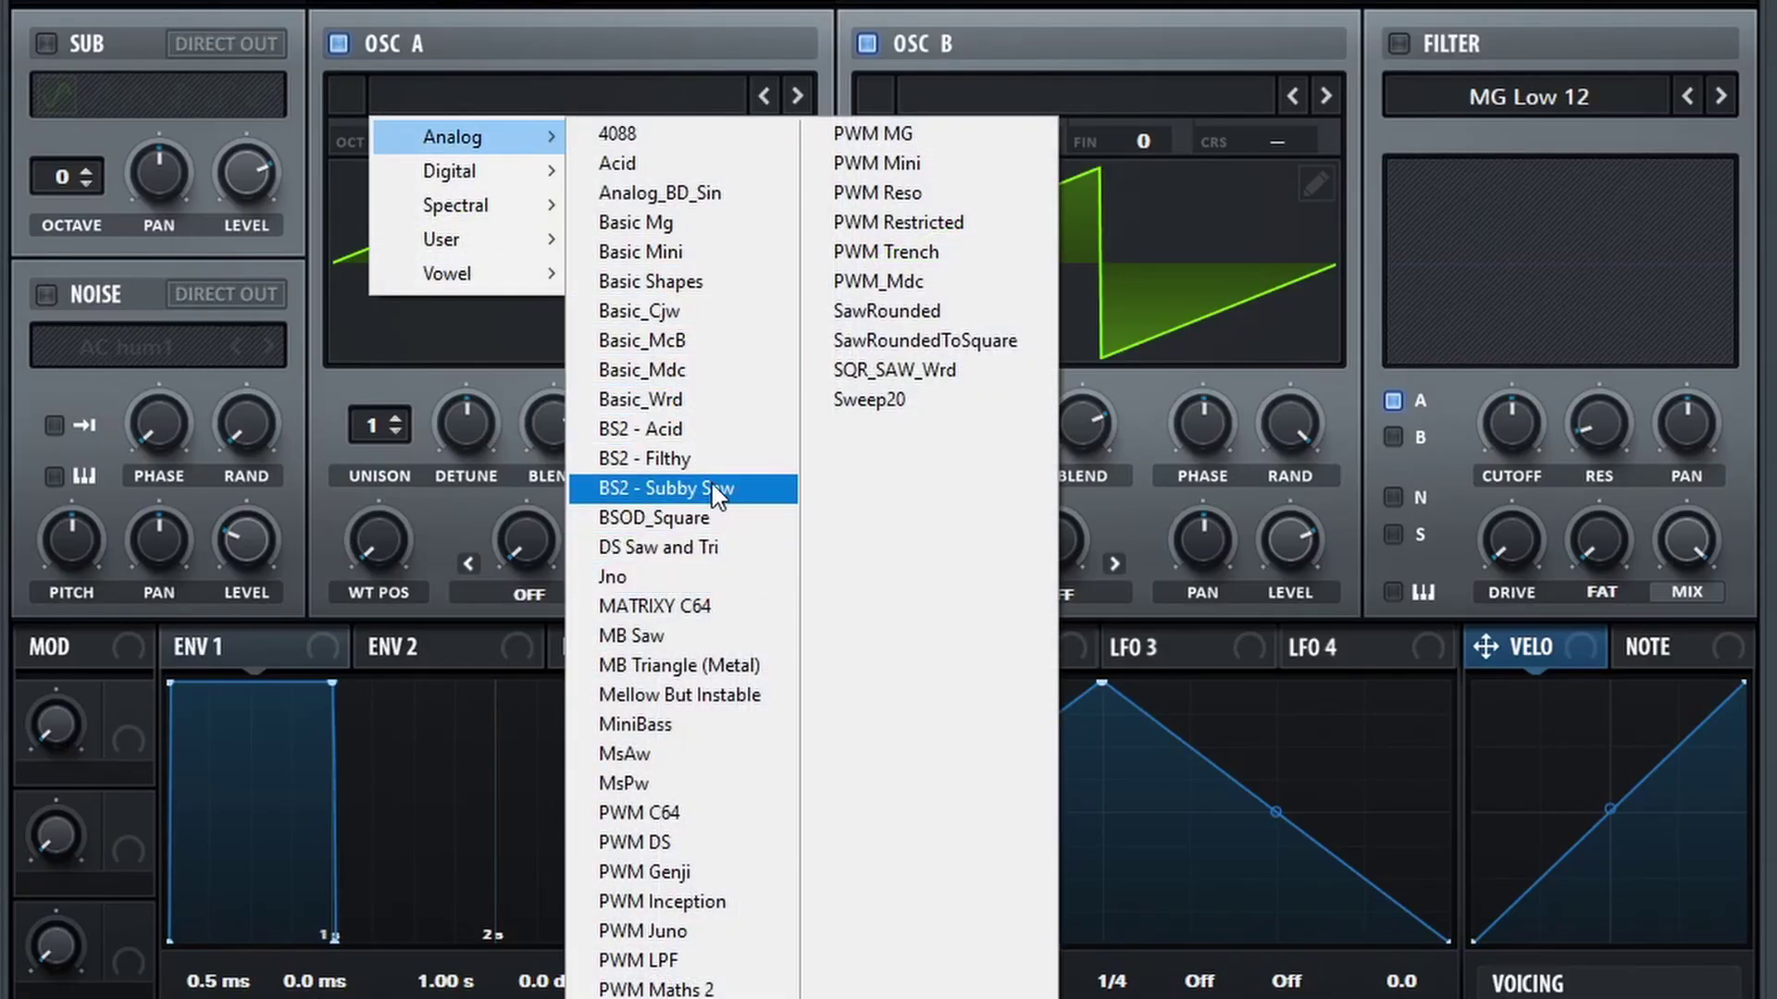
pyautogui.click(700, 278)
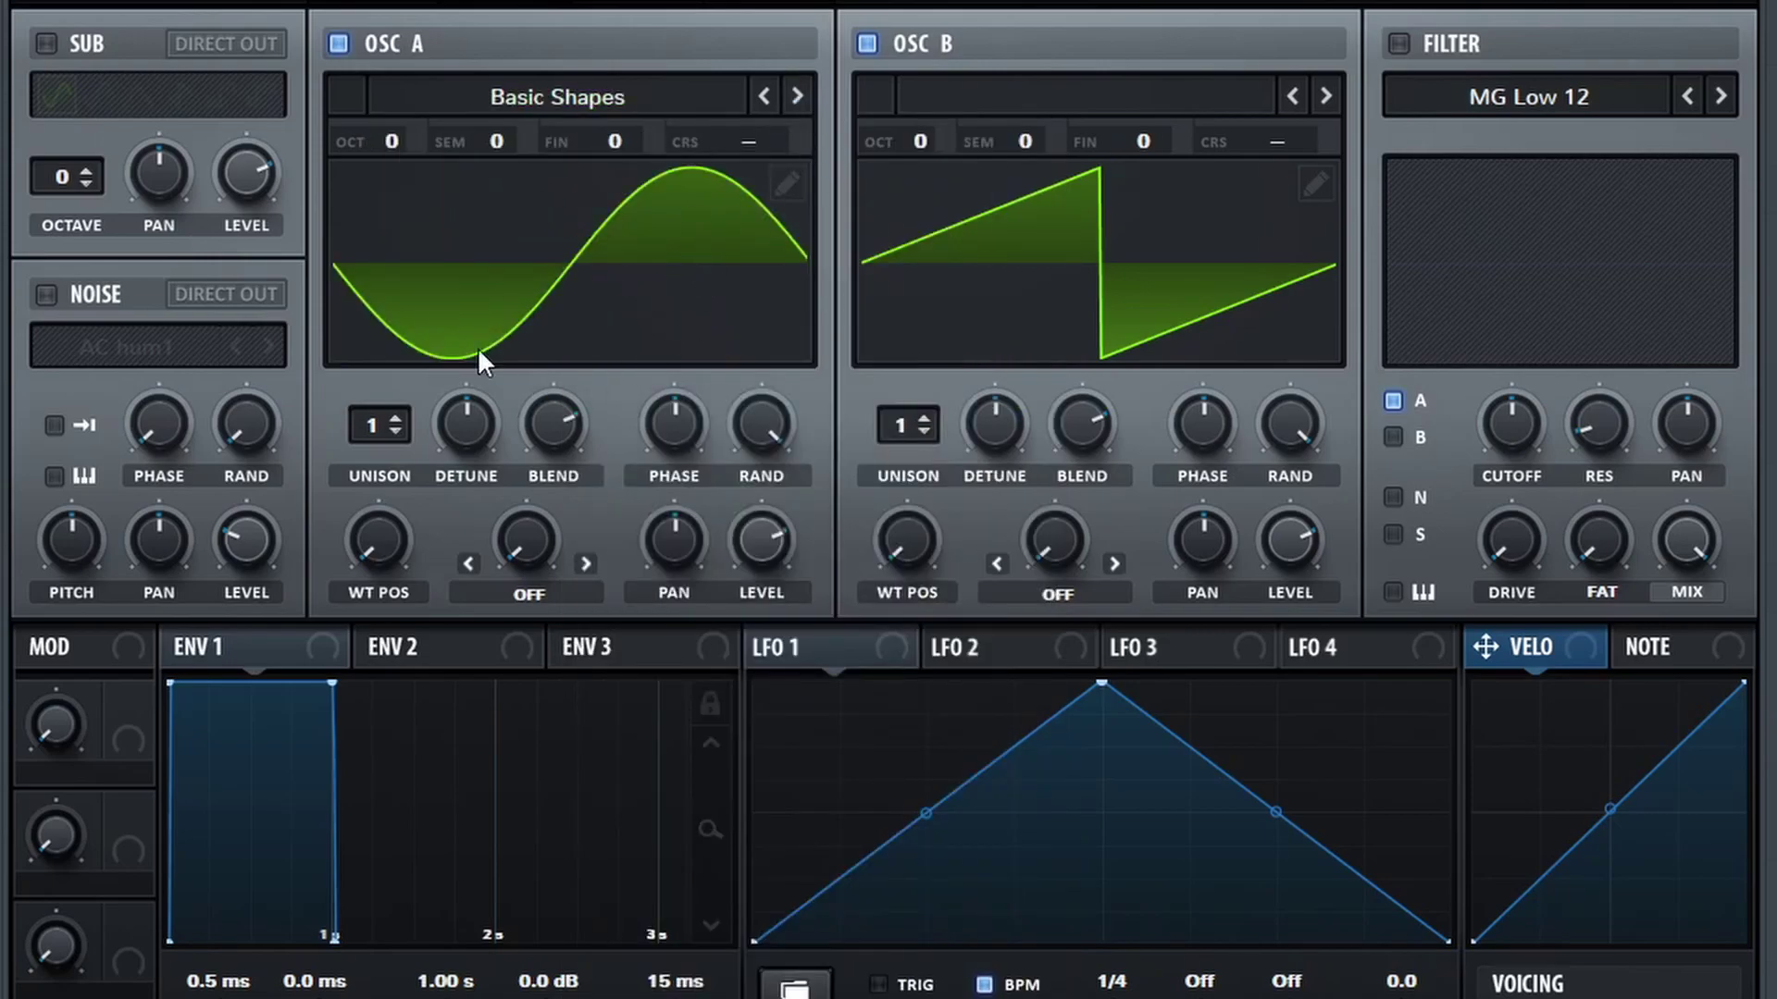
pyautogui.click(1036, 88)
pyautogui.moveTo(981, 137)
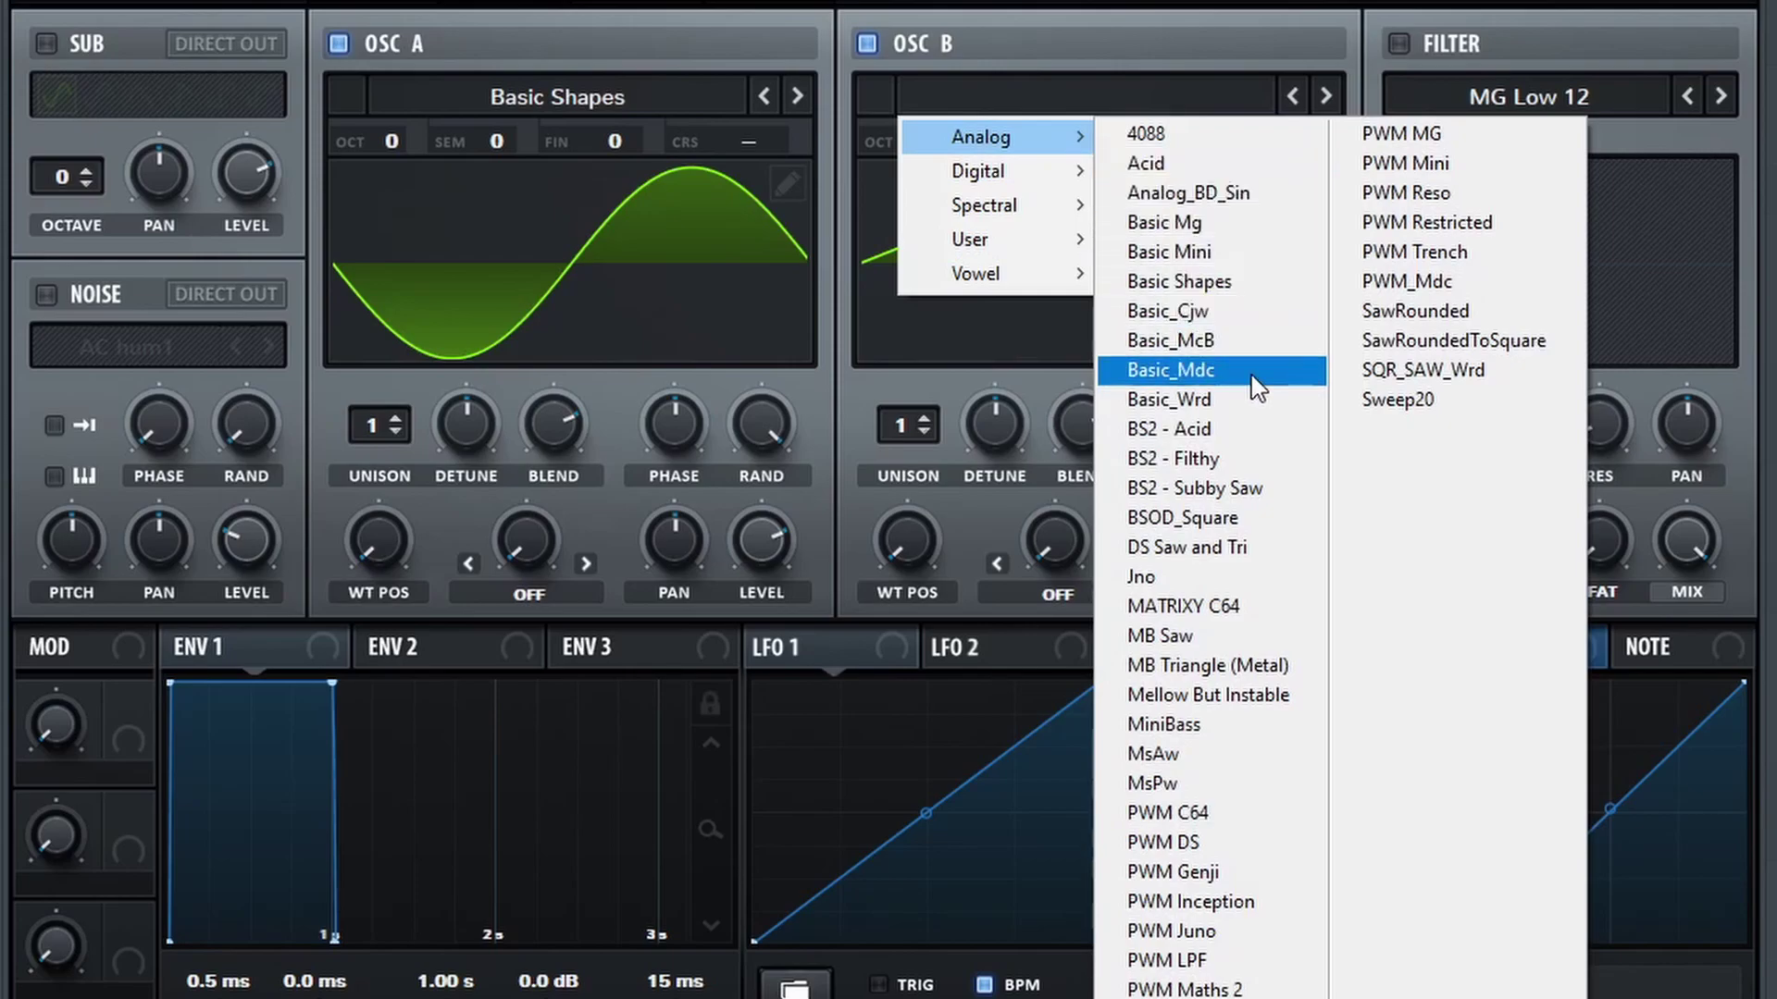
pyautogui.click(1226, 606)
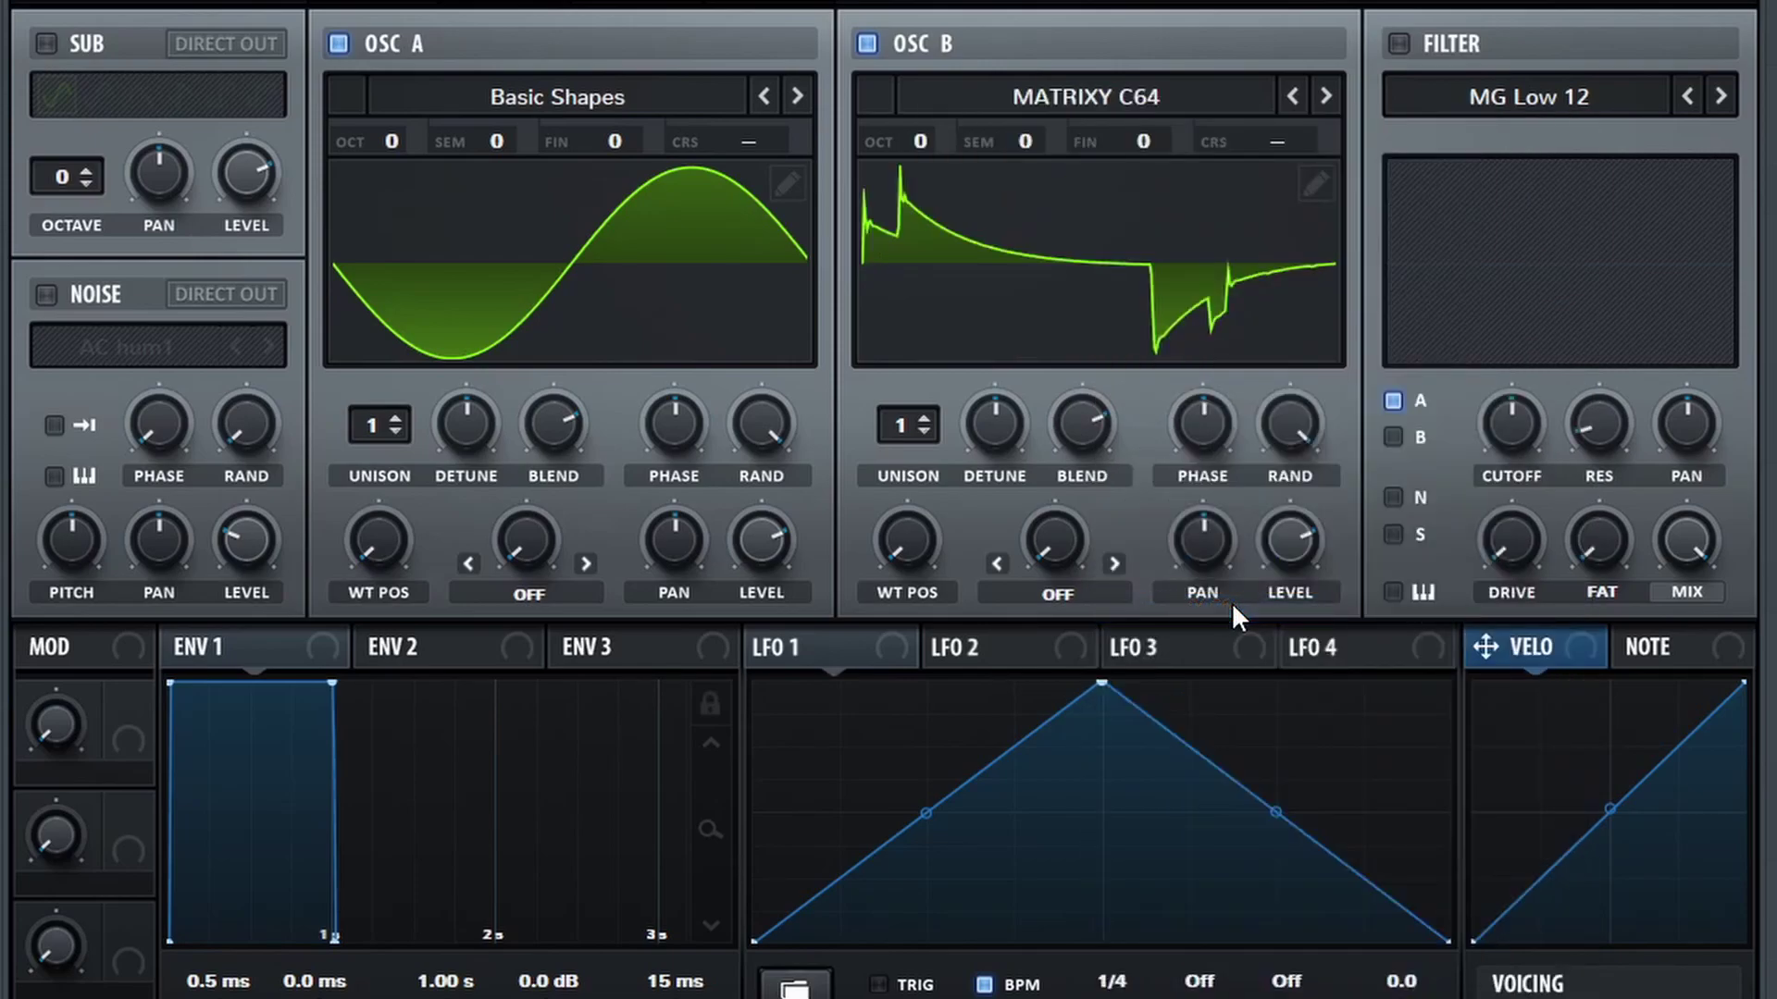
# Set oscillator A's octave to -2 and its unison to 16 voices.
pyautogui.moveTo(392, 142); pyautogui.dragTo(384, 248)
pyautogui.moveTo(347, 413); pyautogui.dragTo(415, 65)
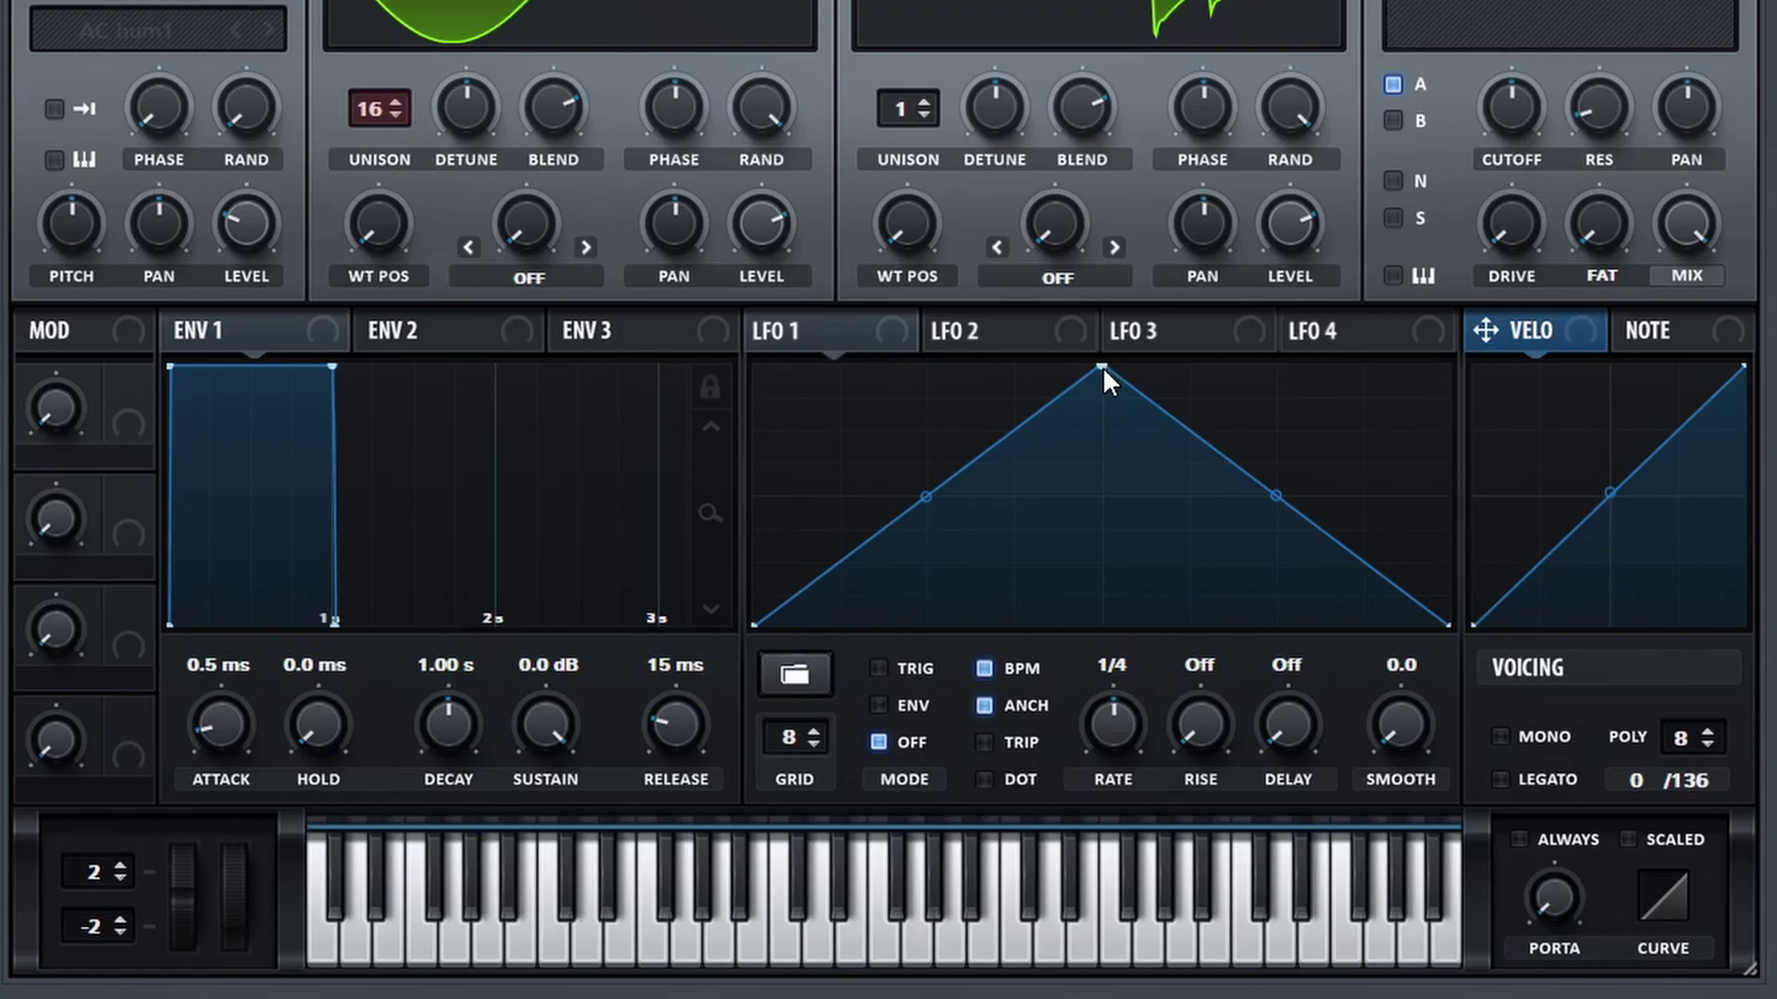
# Shape LFO 1 with its peak at a quarter of the cycle and a concave falling slope, and enable trigger mode.
pyautogui.moveTo(1099, 368); pyautogui.dragTo(922, 352)
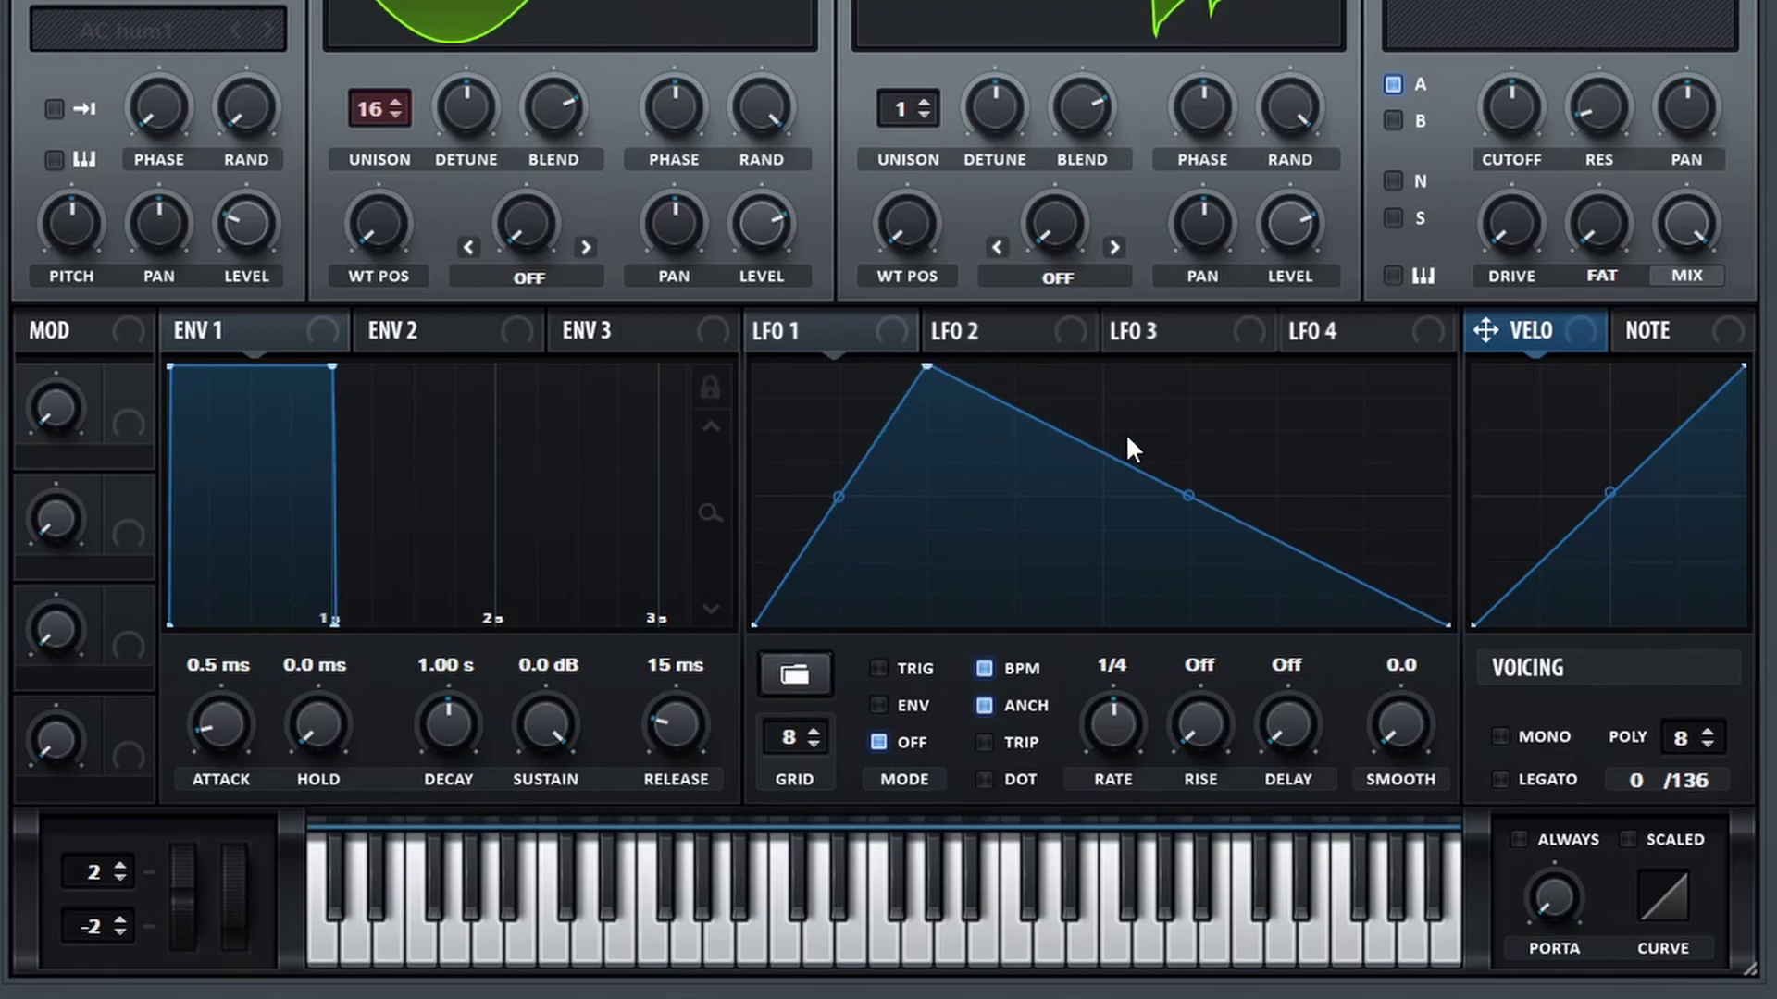
pyautogui.moveTo(1194, 510); pyautogui.dragTo(1160, 548)
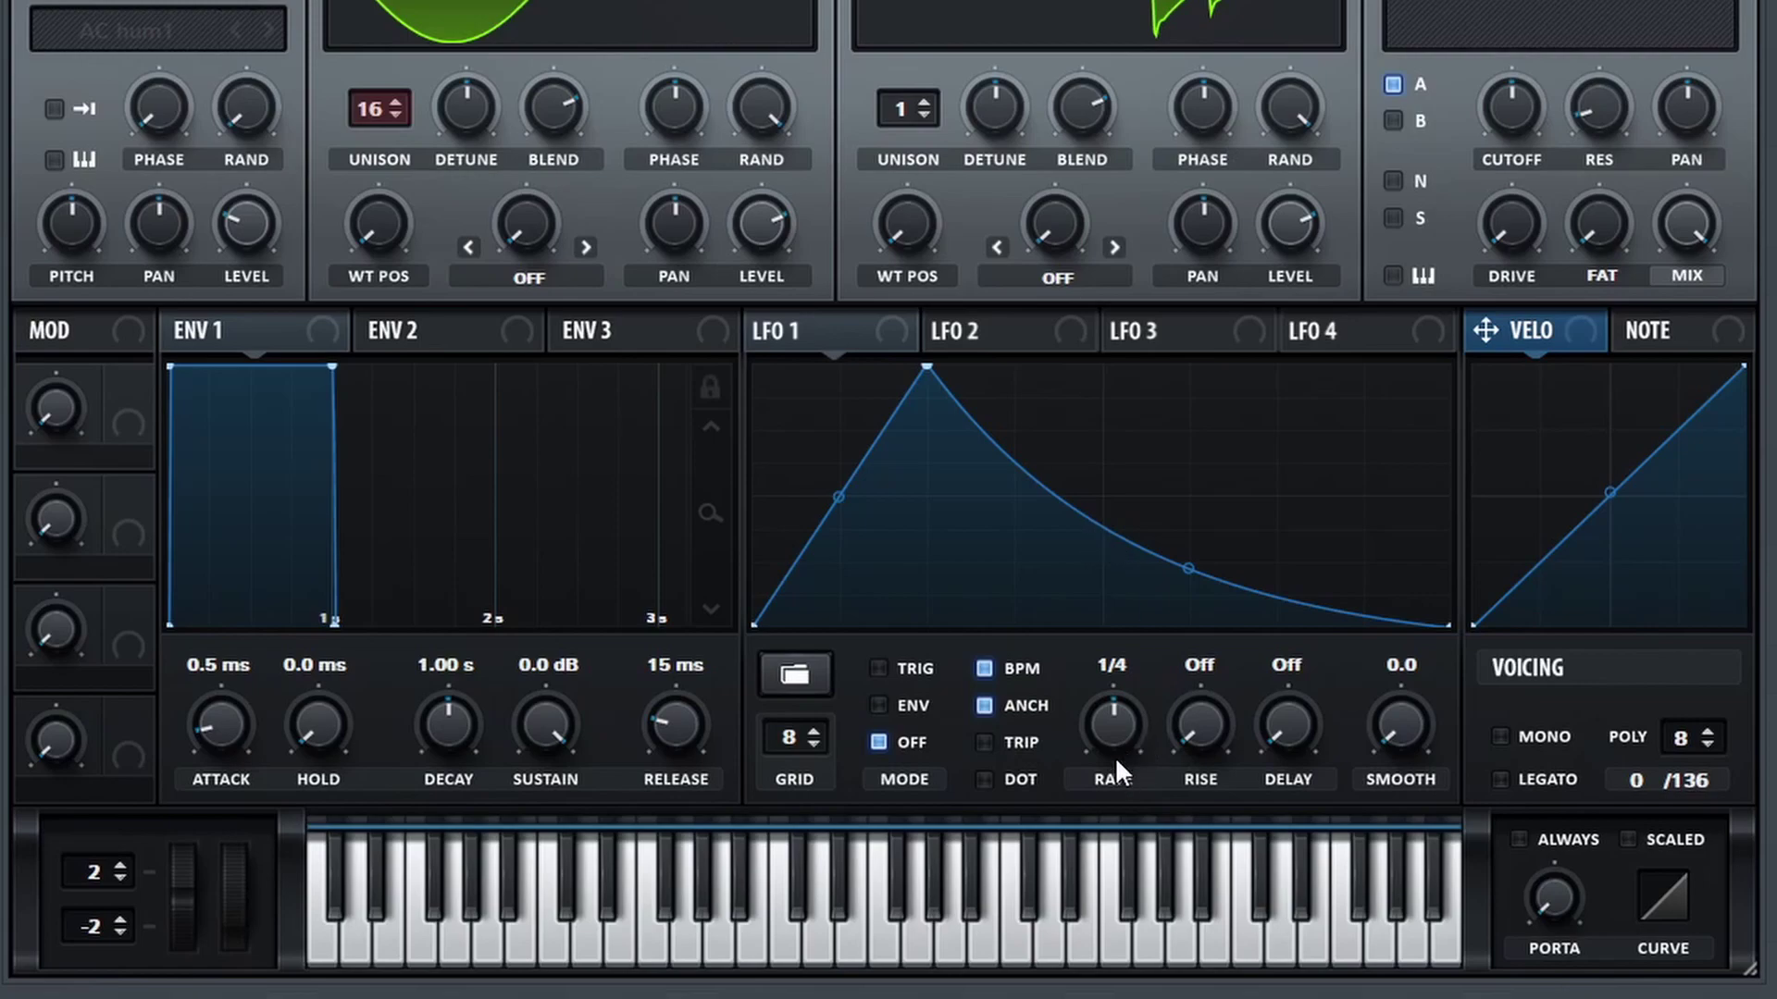
pyautogui.click(893, 671)
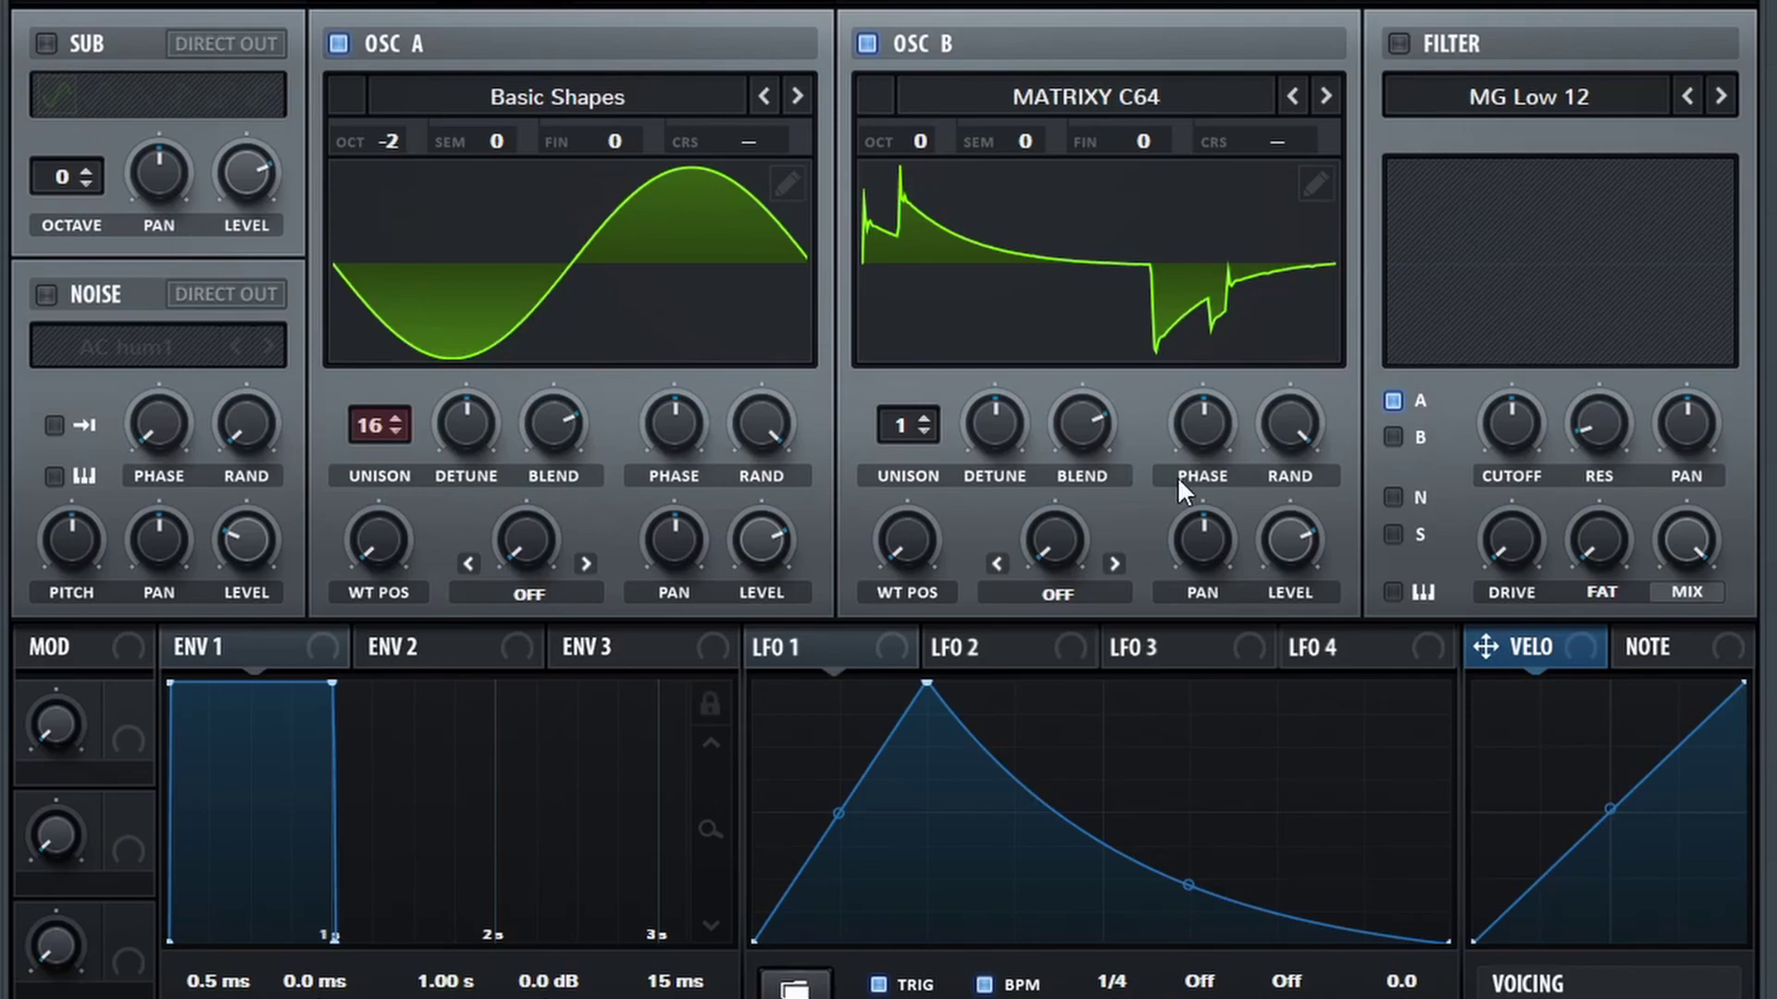
# Raise oscillator B's wavetable position most of the way and turn its level down to zero.
pyautogui.moveTo(903, 551); pyautogui.dragTo(946, 280)
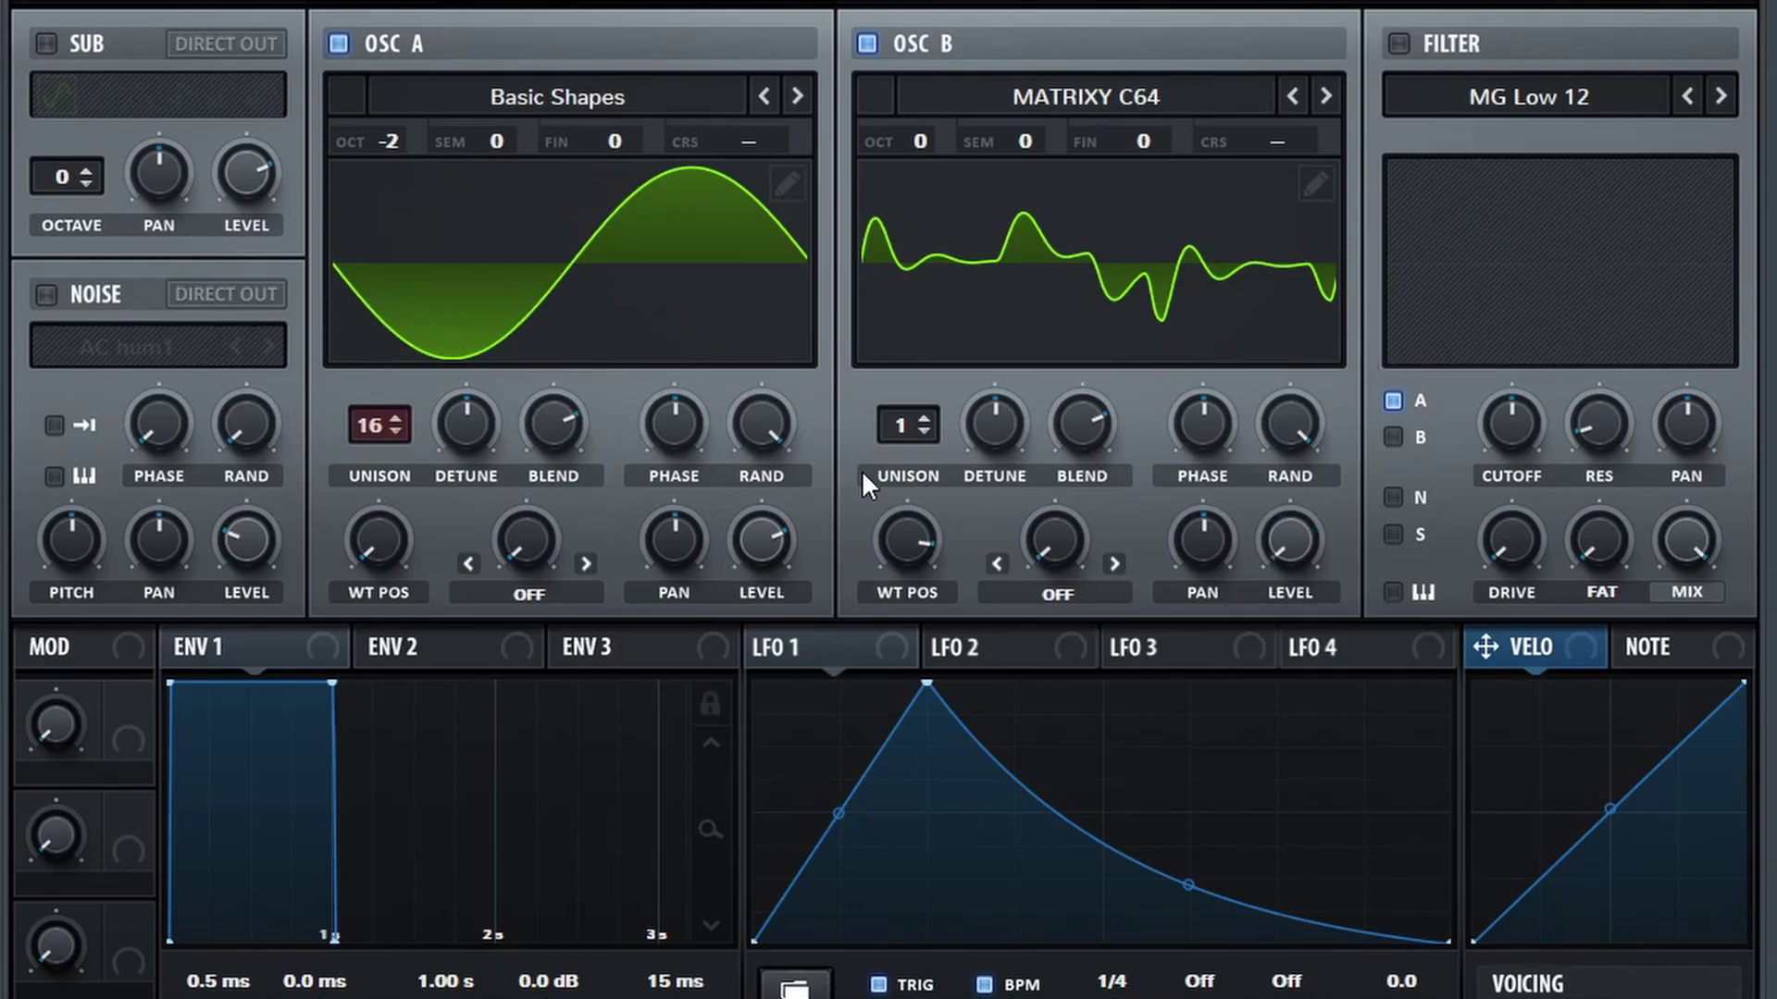
# Turn oscillator A's level down to zero and modulate it over its full range with LFO 1.
pyautogui.moveTo(778, 532); pyautogui.dragTo(779, 728)
pyautogui.moveTo(778, 648); pyautogui.dragTo(757, 552)
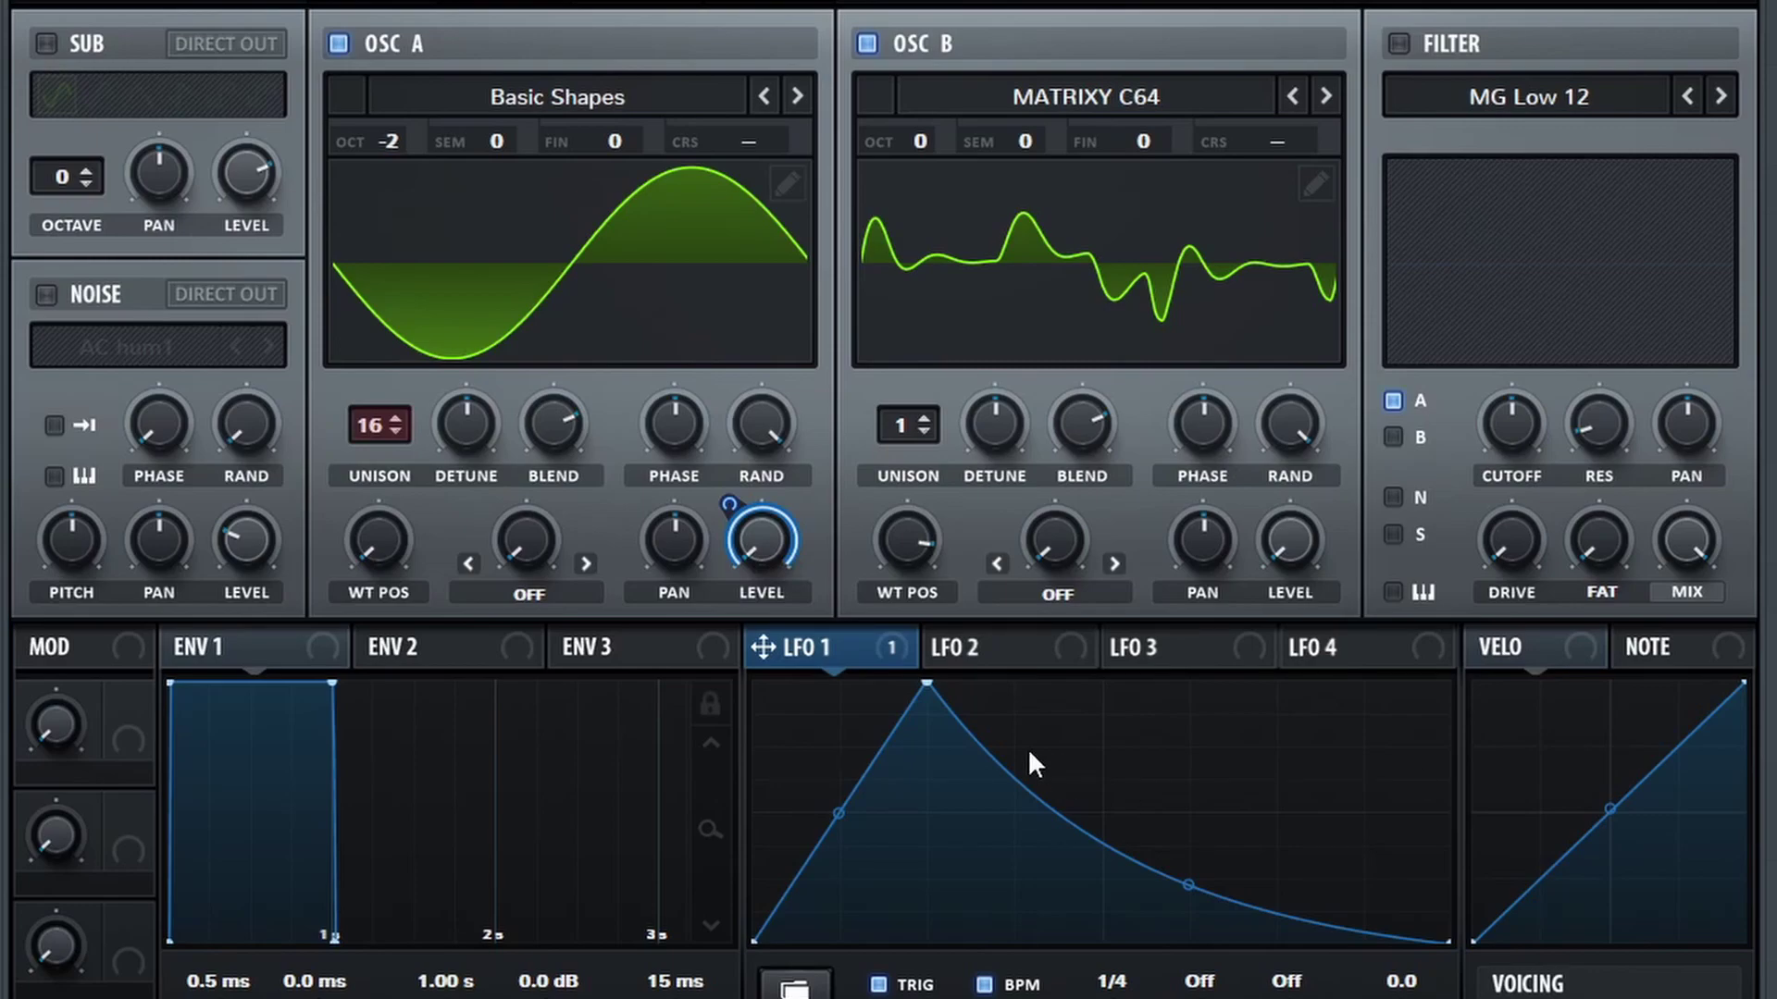
# Set oscillator A's warp mode to FM (from B) at just under half, and modulate the amount slightly with LFO 1.
pyautogui.click(536, 593)
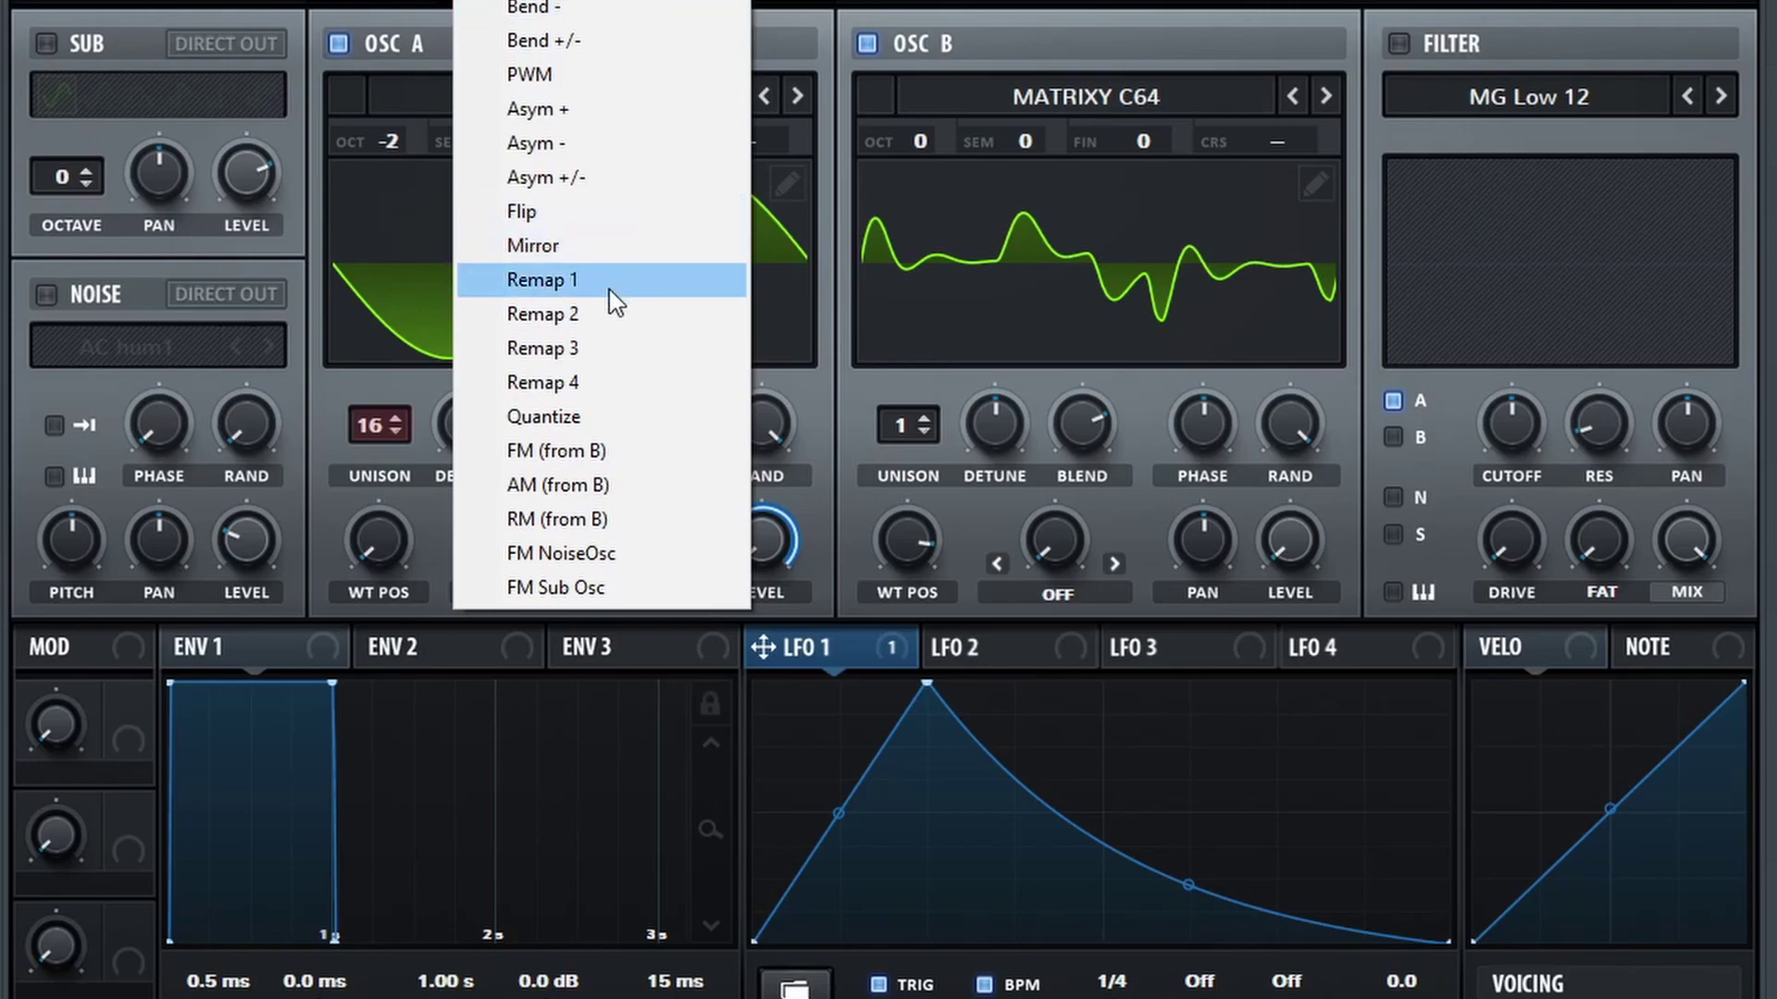
pyautogui.click(638, 452)
pyautogui.moveTo(524, 425); pyautogui.dragTo(535, 391)
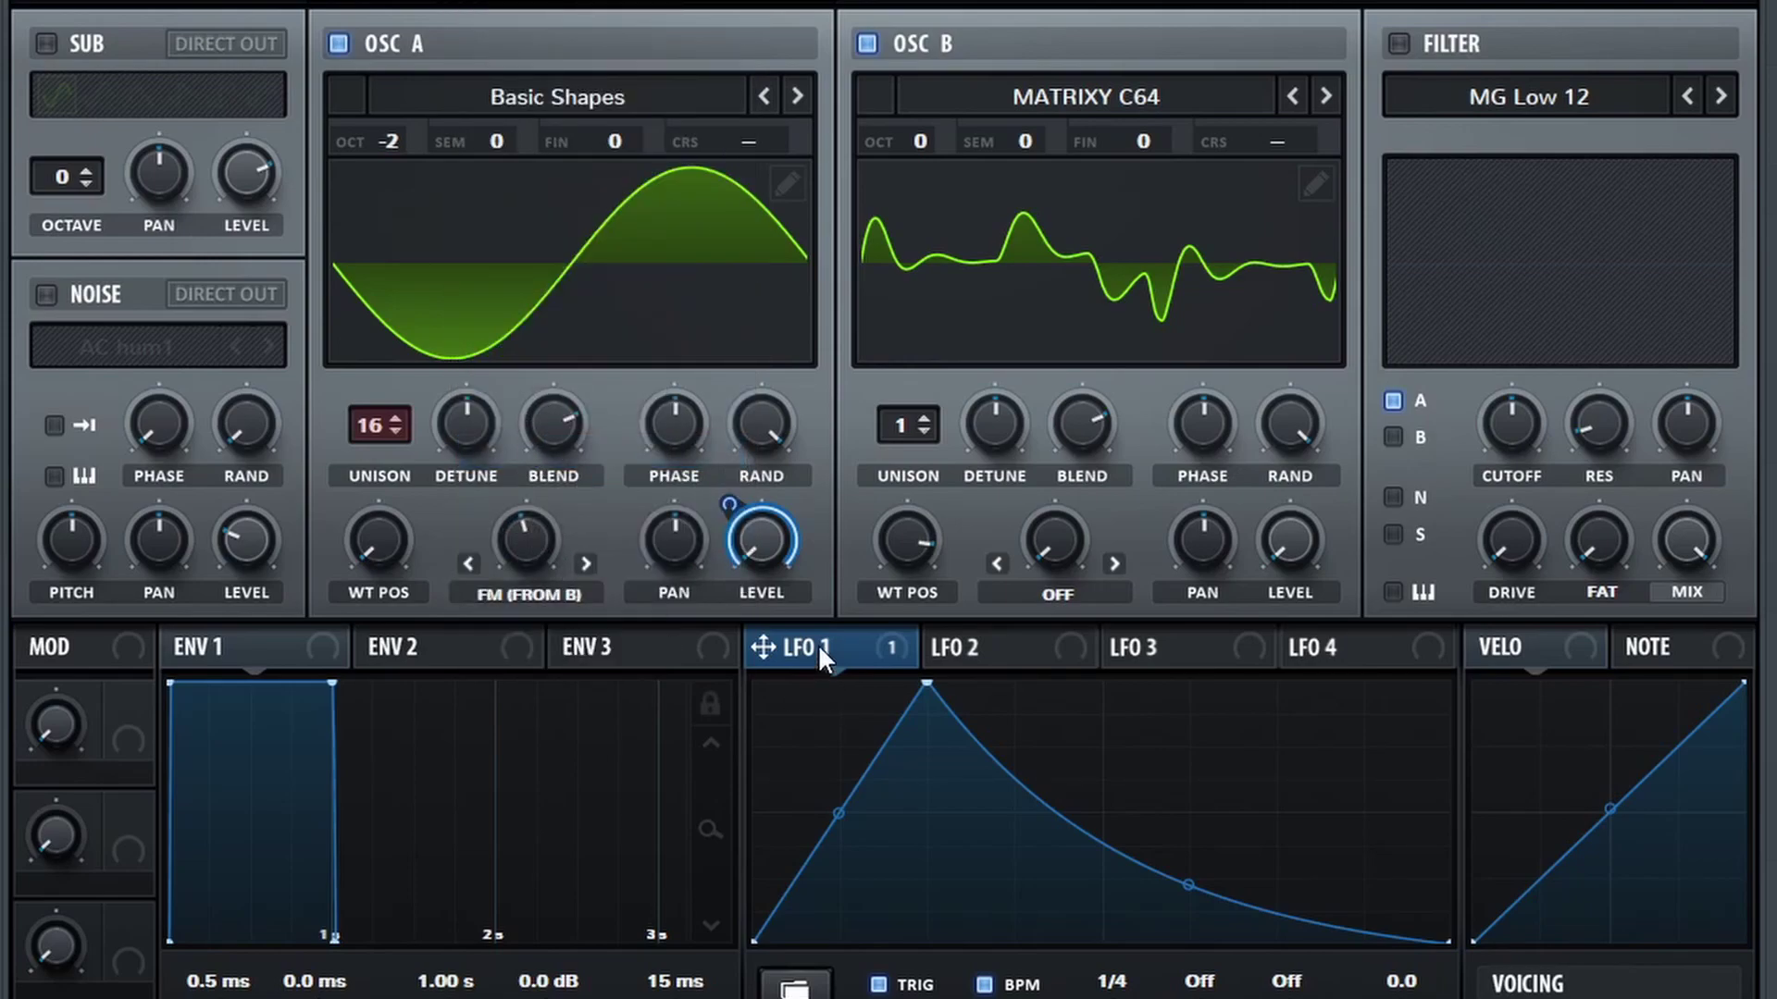
pyautogui.moveTo(539, 541); pyautogui.dragTo(487, 585)
pyautogui.rightClick(523, 544)
pyautogui.click(539, 533)
# Enable the sub oscillator and set its octave to -2.
pyautogui.click(46, 43)
pyautogui.moveTo(41, 197)
pyautogui.mouseDown()
pyautogui.moveTo(29, 324)
pyautogui.moveTo(35, 220)
pyautogui.mouseUp()
pyautogui.scroll(2, 81, 170)
pyautogui.scroll(1, 80, 170)
pyautogui.scroll(-1, 80, 171)
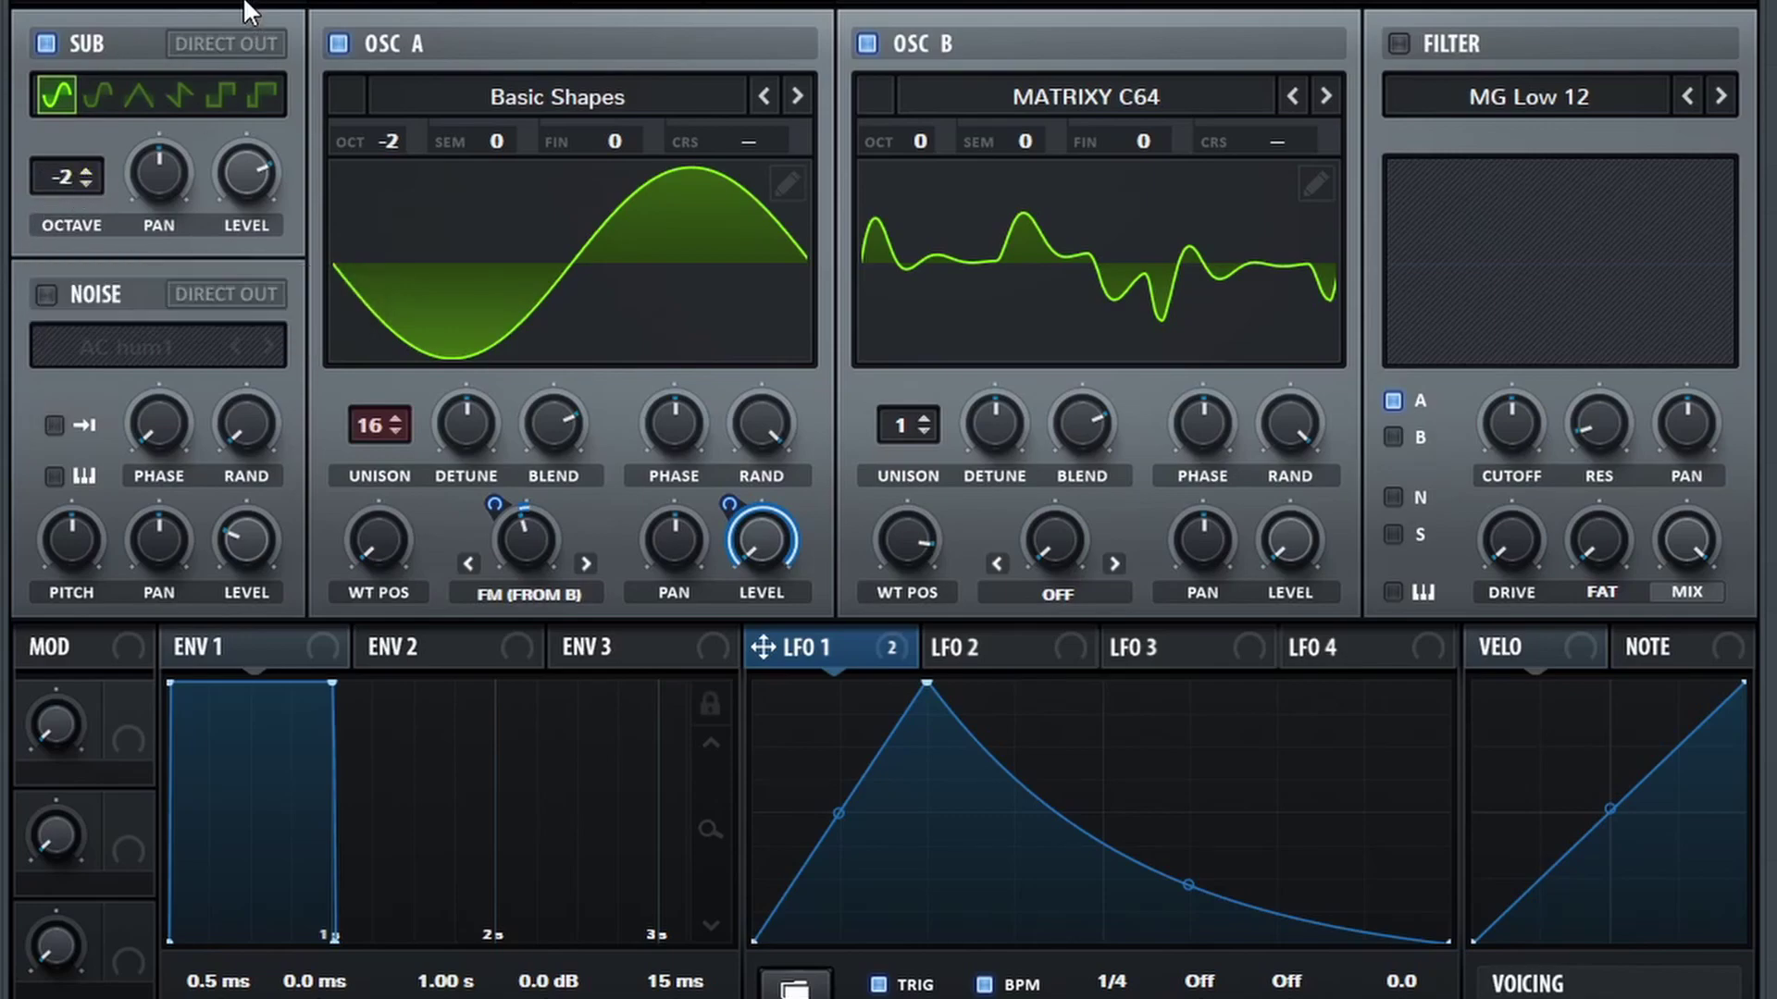
# Route the sub to direct out, and modulate its level from zero to about half with LFO 1.
pyautogui.click(250, 53)
pyautogui.moveTo(253, 170); pyautogui.dragTo(253, 268)
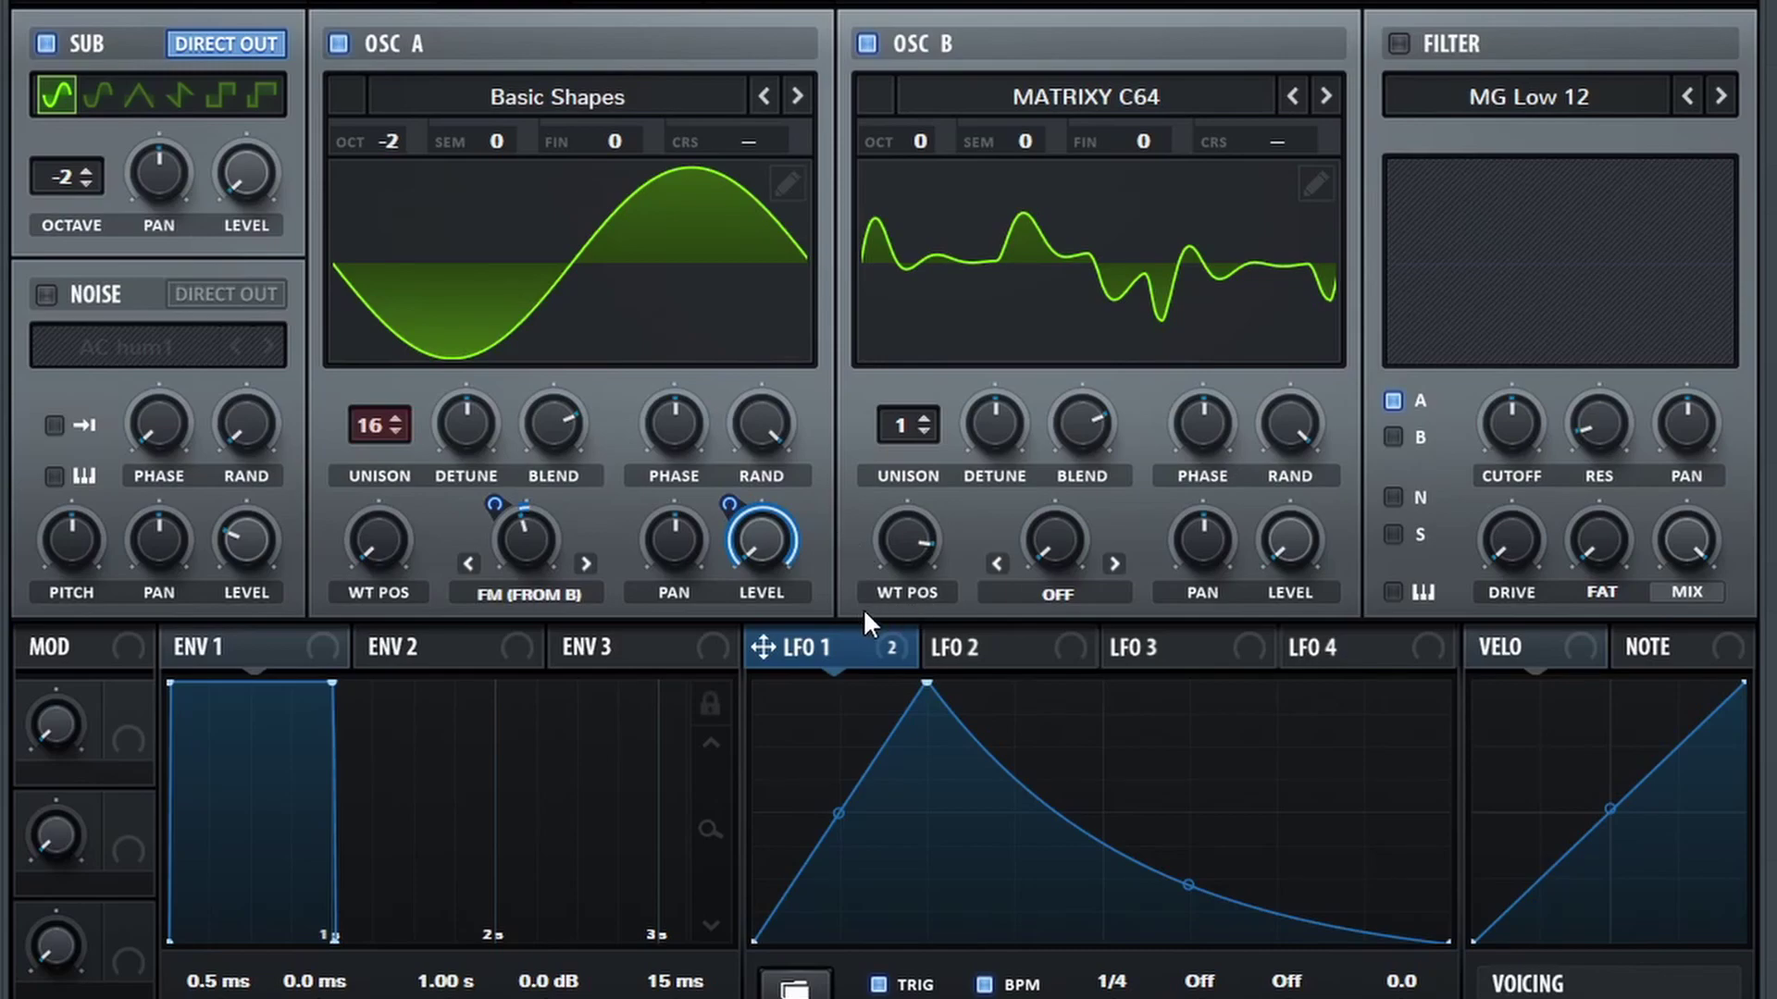
pyautogui.moveTo(264, 163); pyautogui.dragTo(250, 169)
pyautogui.moveTo(250, 169); pyautogui.dragTo(190, 242)
# Enable the noise oscillator with direct out and load the Inharmx 9 sample from FP_Inharms.
pyautogui.click(46, 295)
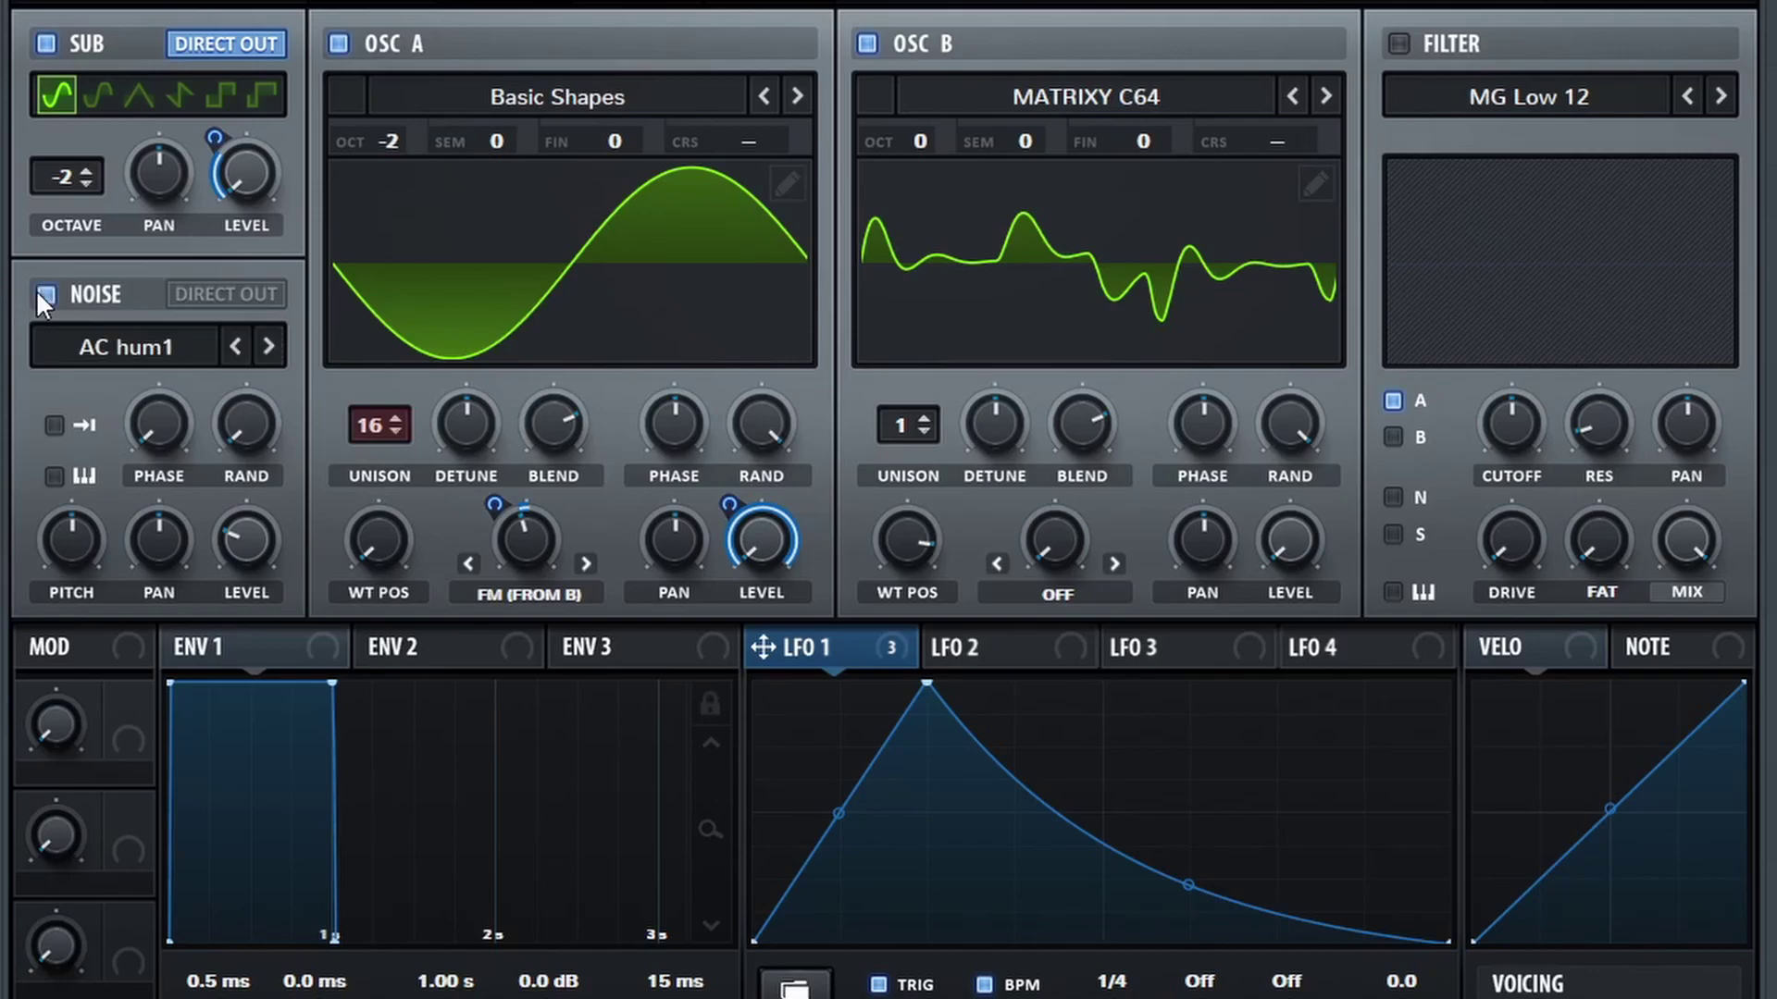
pyautogui.click(241, 292)
pyautogui.click(130, 337)
pyautogui.moveTo(199, 467)
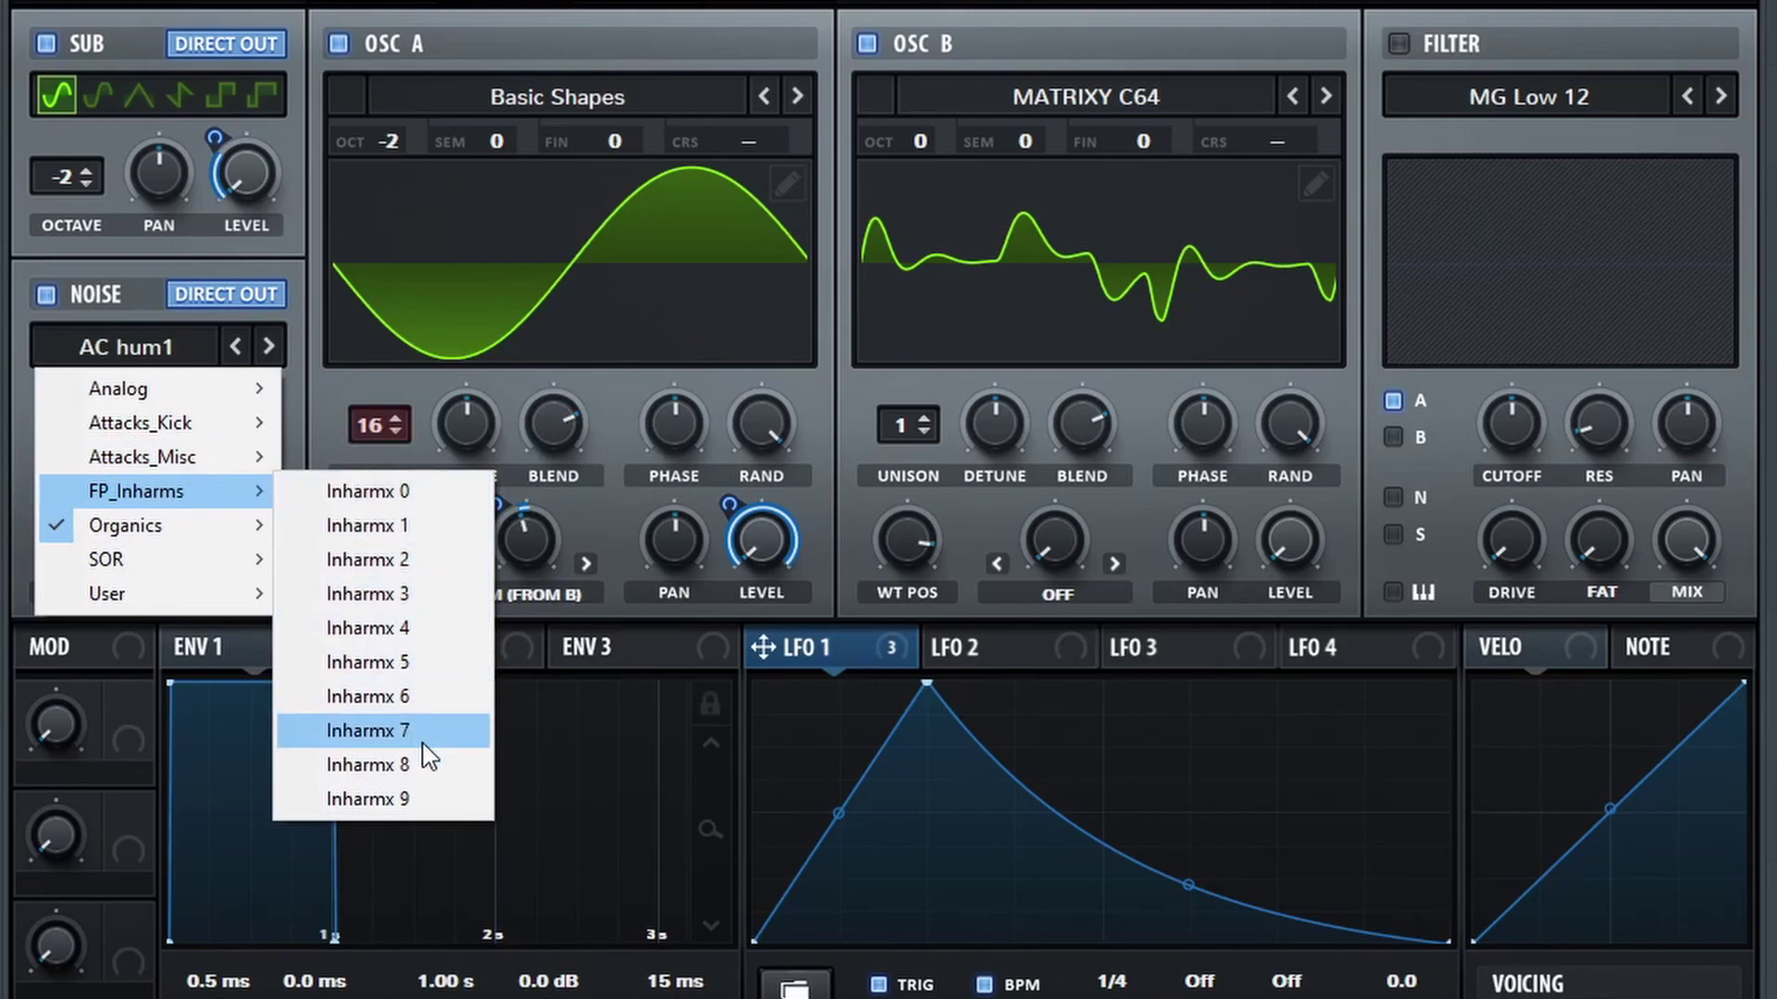
pyautogui.click(420, 801)
# Modulate the noise level from zero with LFO 1 and reduce the modulation to a small amount.
pyautogui.moveTo(176, 765); pyautogui.dragTo(245, 542)
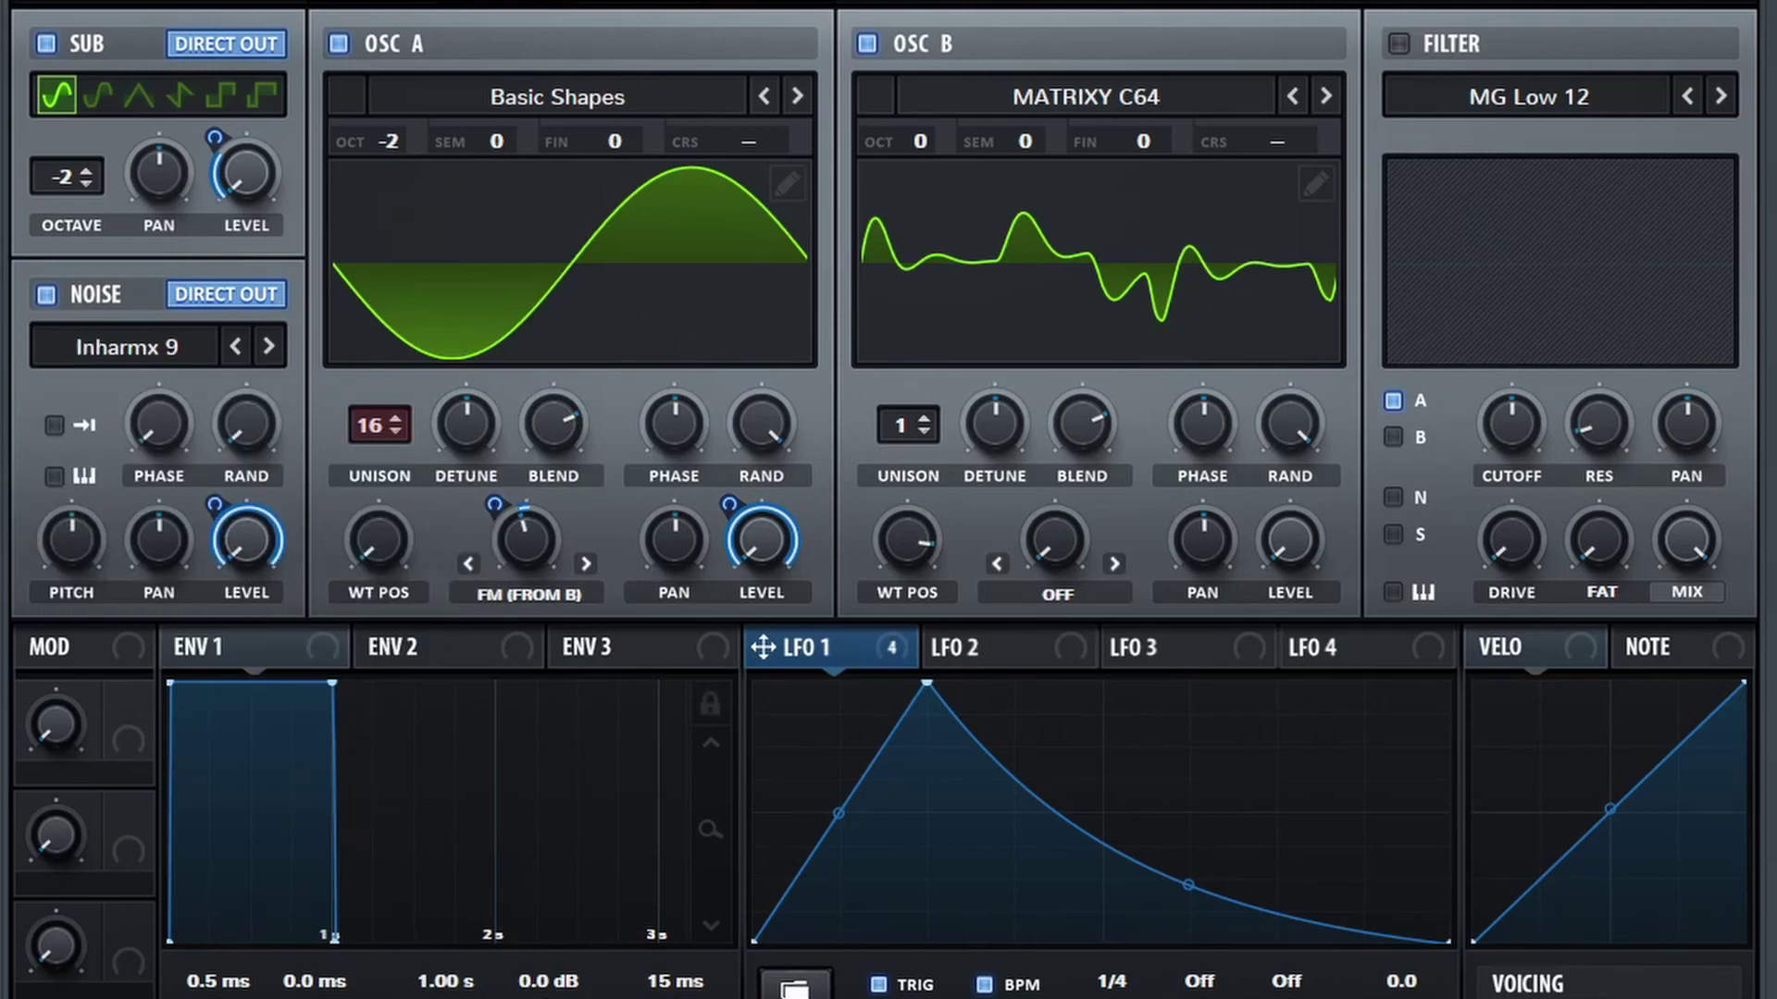
pyautogui.moveTo(214, 509); pyautogui.dragTo(202, 653)
pyautogui.moveTo(214, 506); pyautogui.dragTo(215, 510)
# Set the phase randomness of oscillators A and B to zero.
pyautogui.moveTo(761, 426); pyautogui.dragTo(936, 846)
pyautogui.moveTo(1289, 426); pyautogui.dragTo(1289, 574)
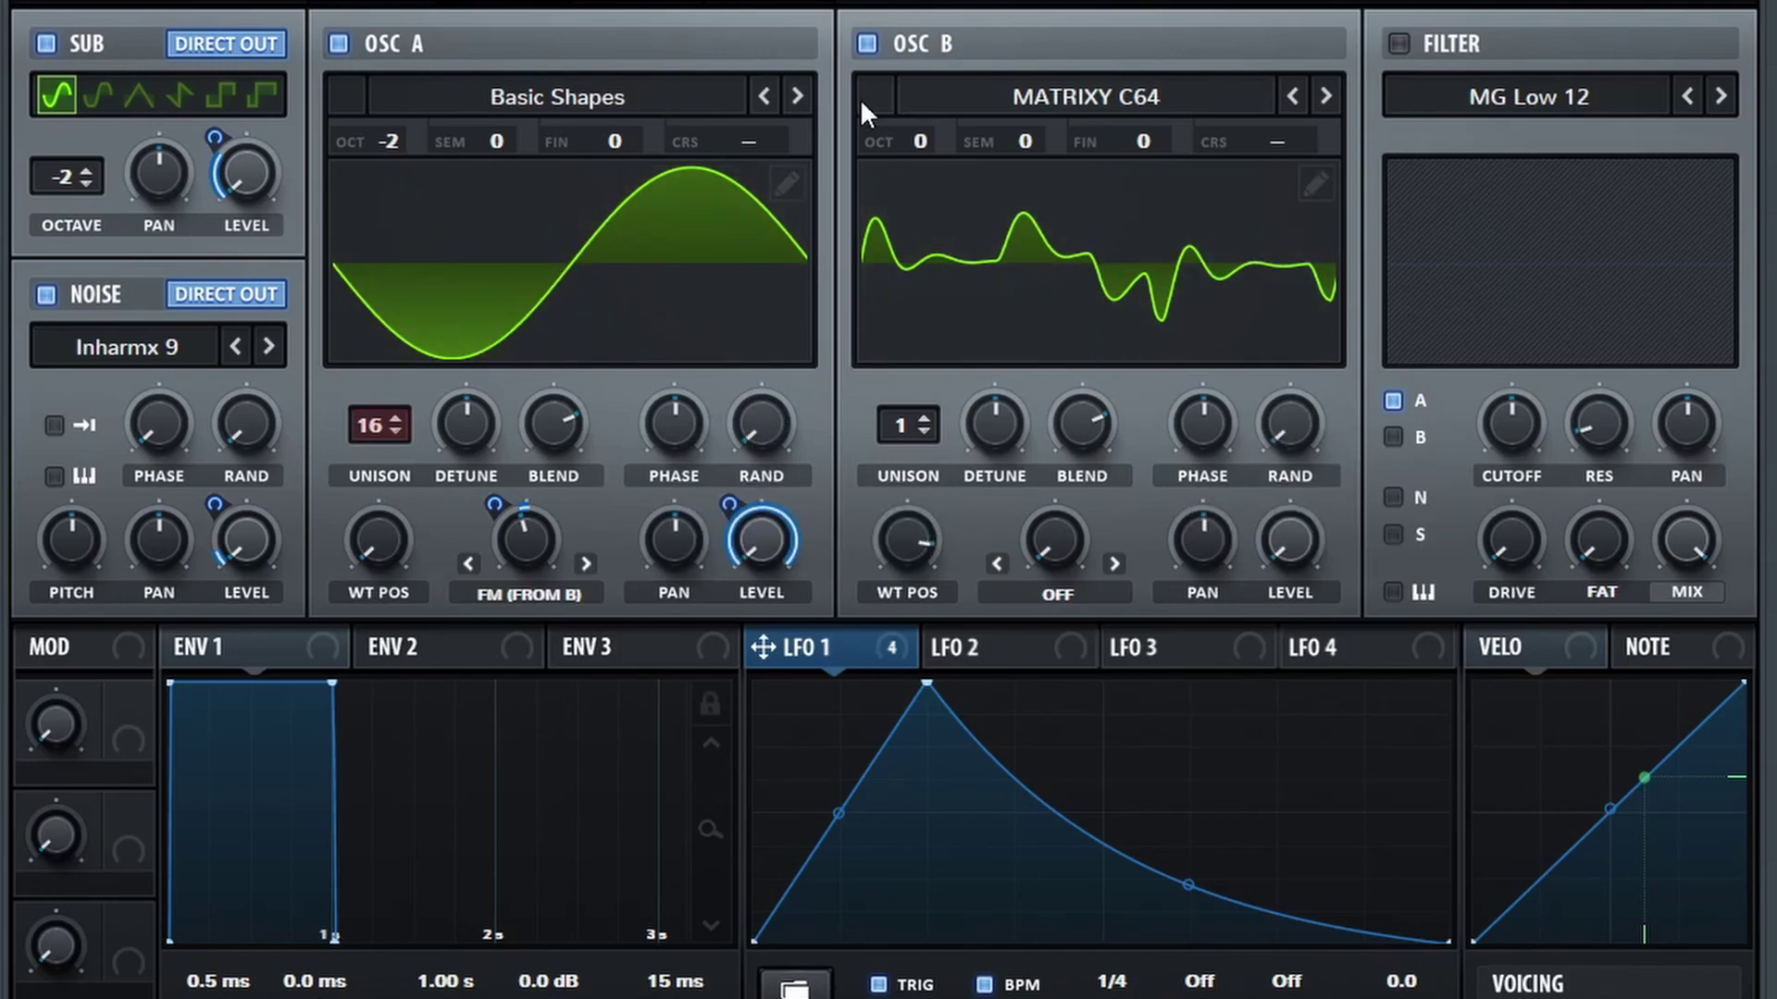
# Set the unison mode of both oscillators to Exp in the global settings and return to the oscillators.
pyautogui.click(803, 7)
pyautogui.click(349, 574)
pyautogui.click(579, 573)
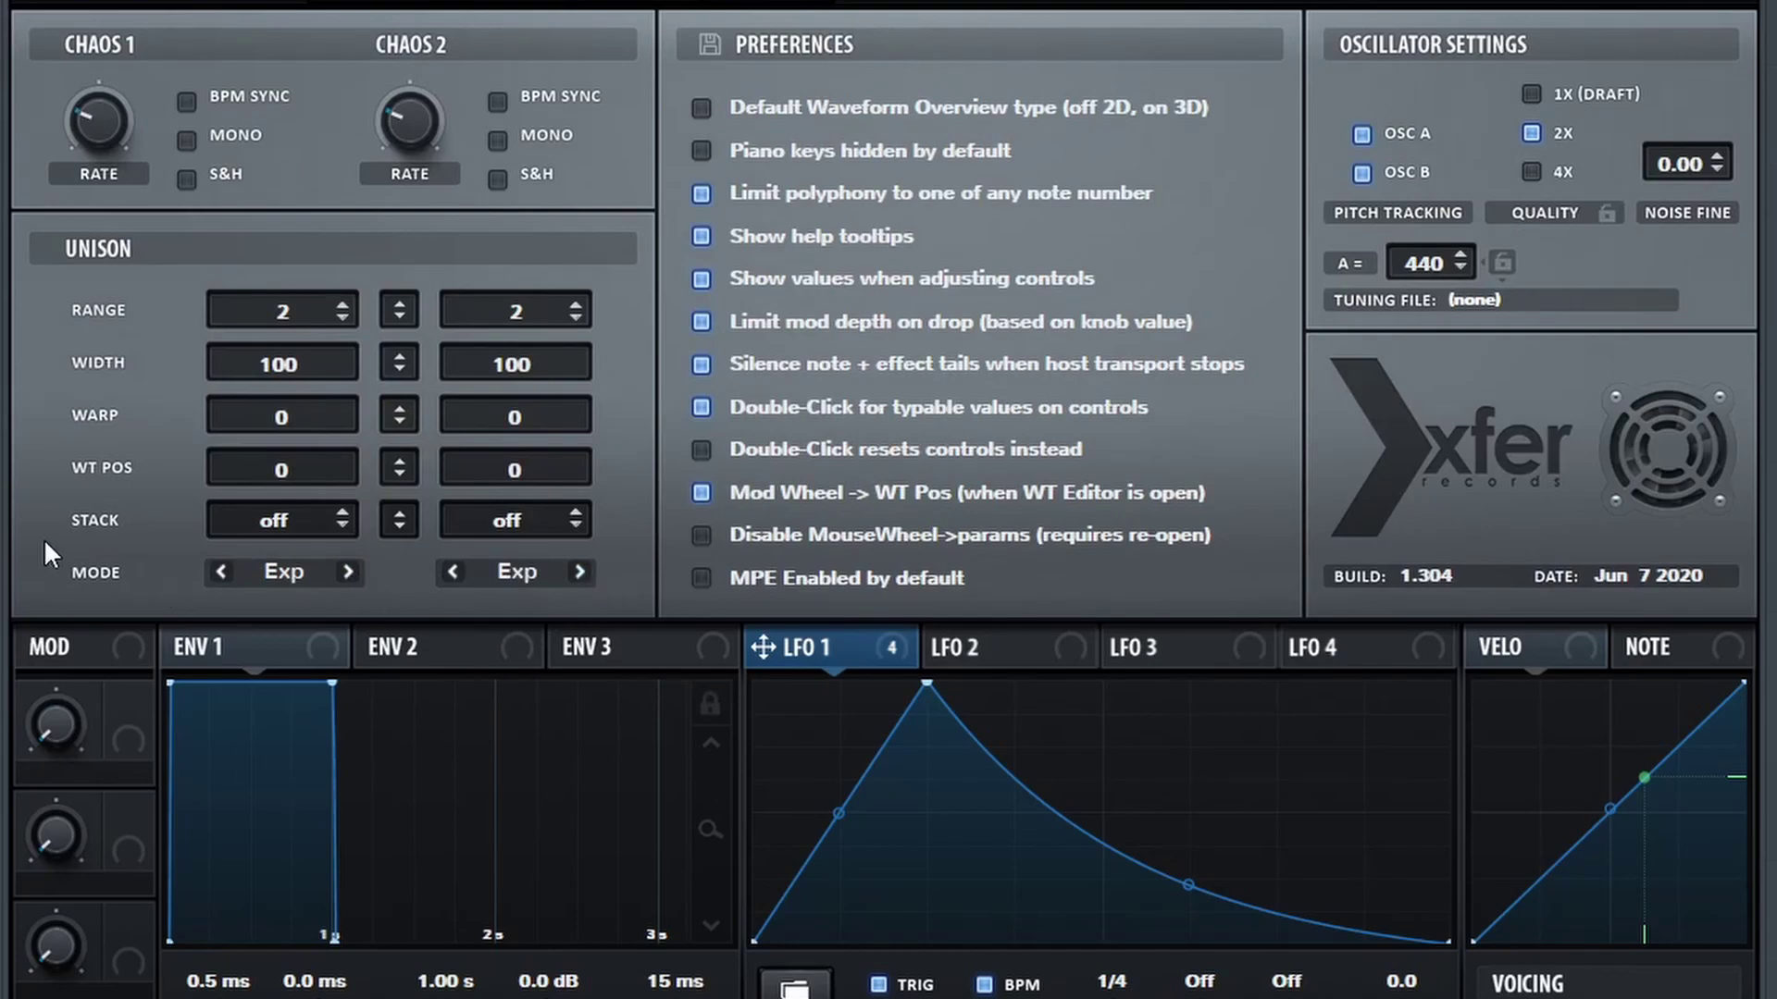
pyautogui.click(506, 7)
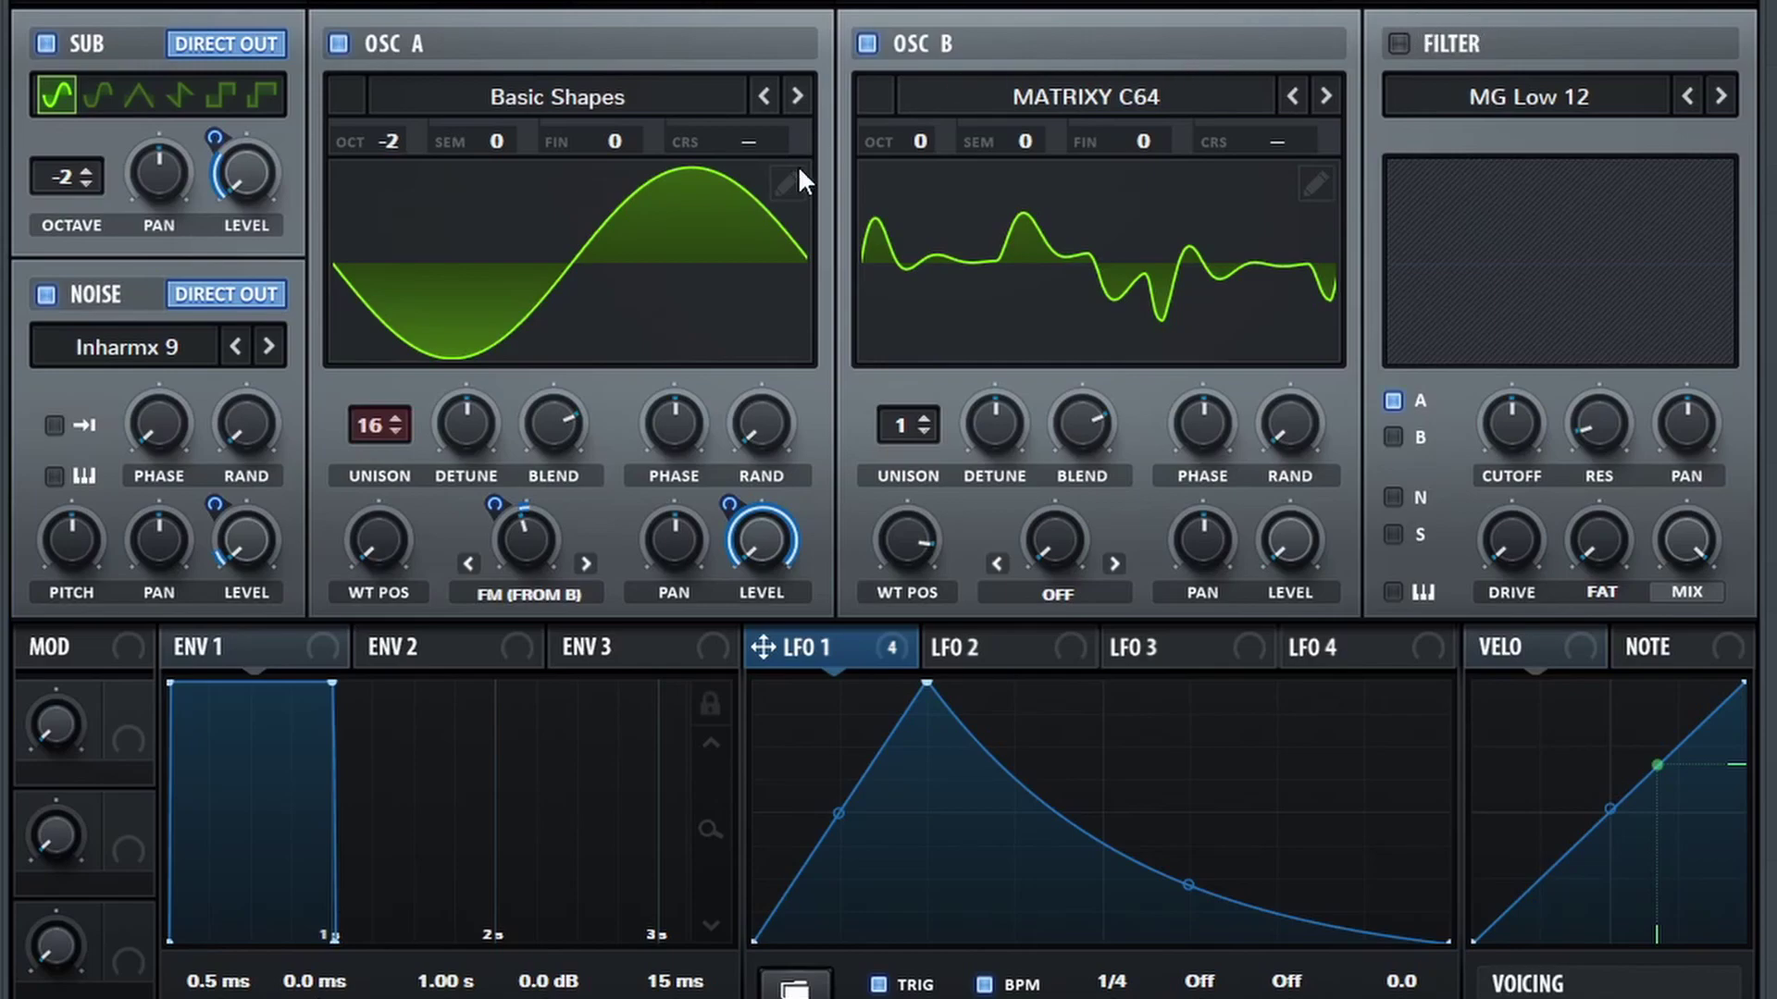
# Enable the filter and set its type to Band 24.
pyautogui.click(1398, 43)
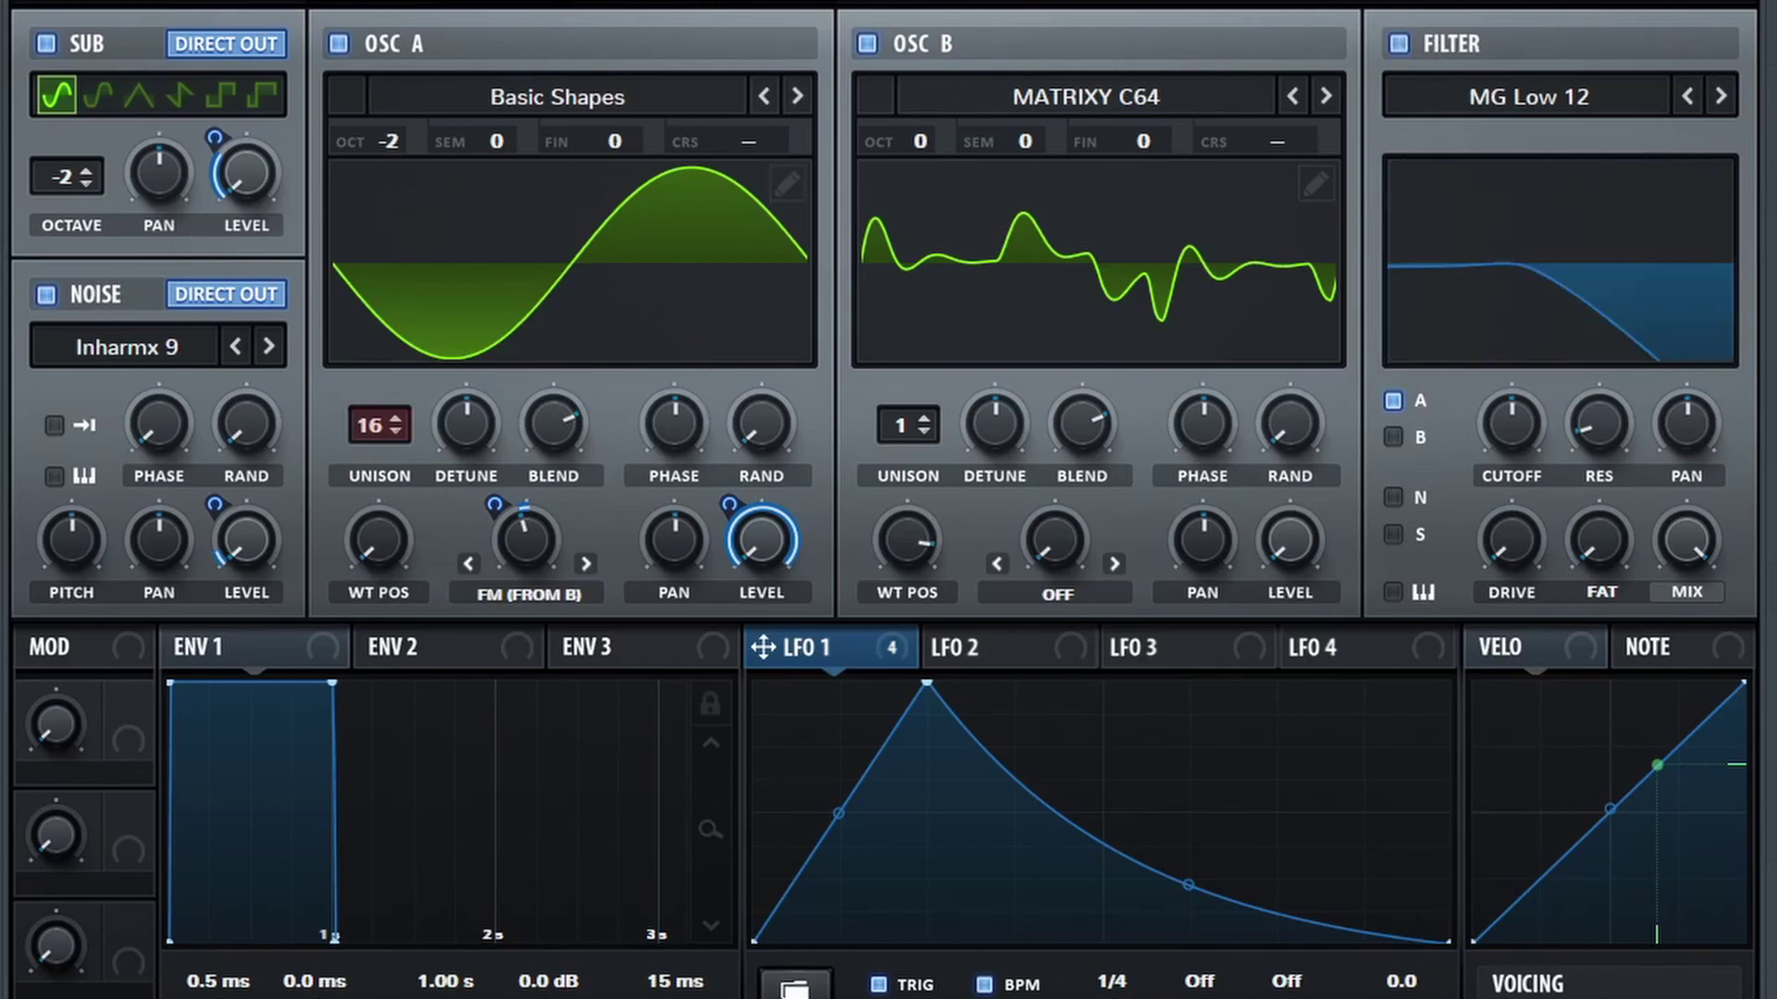
pyautogui.click(1629, 99)
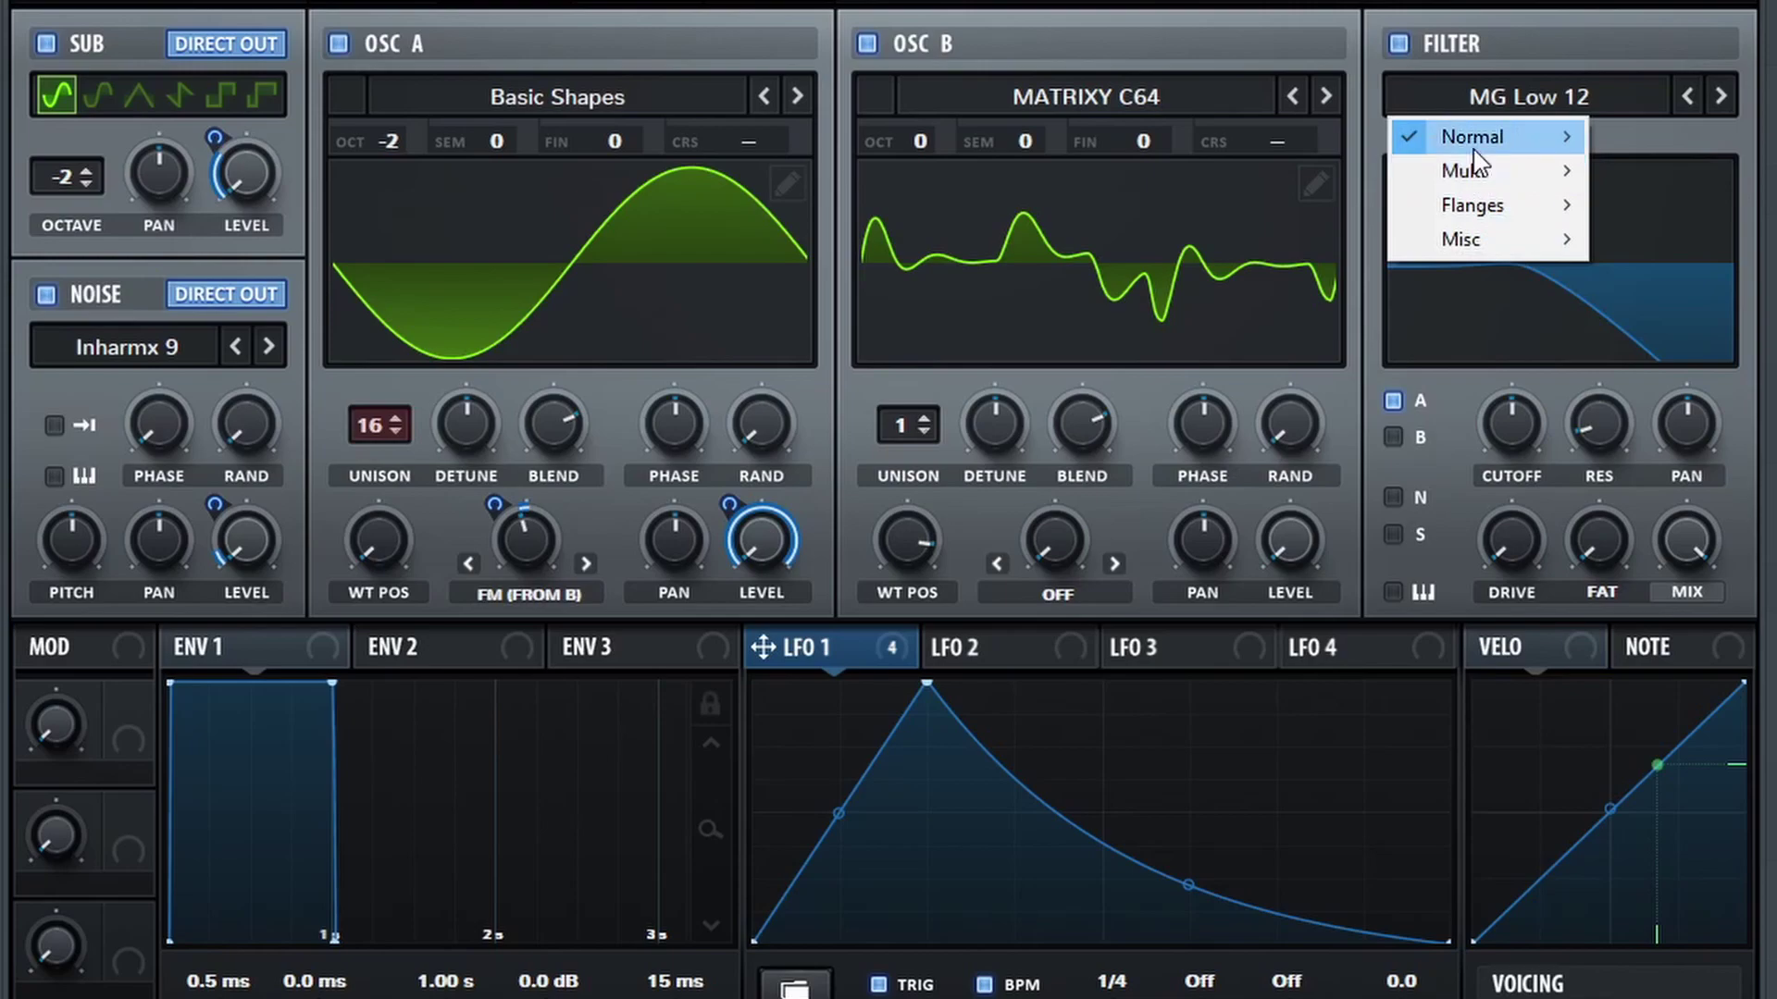
pyautogui.moveTo(1538, 136)
pyautogui.click(1638, 583)
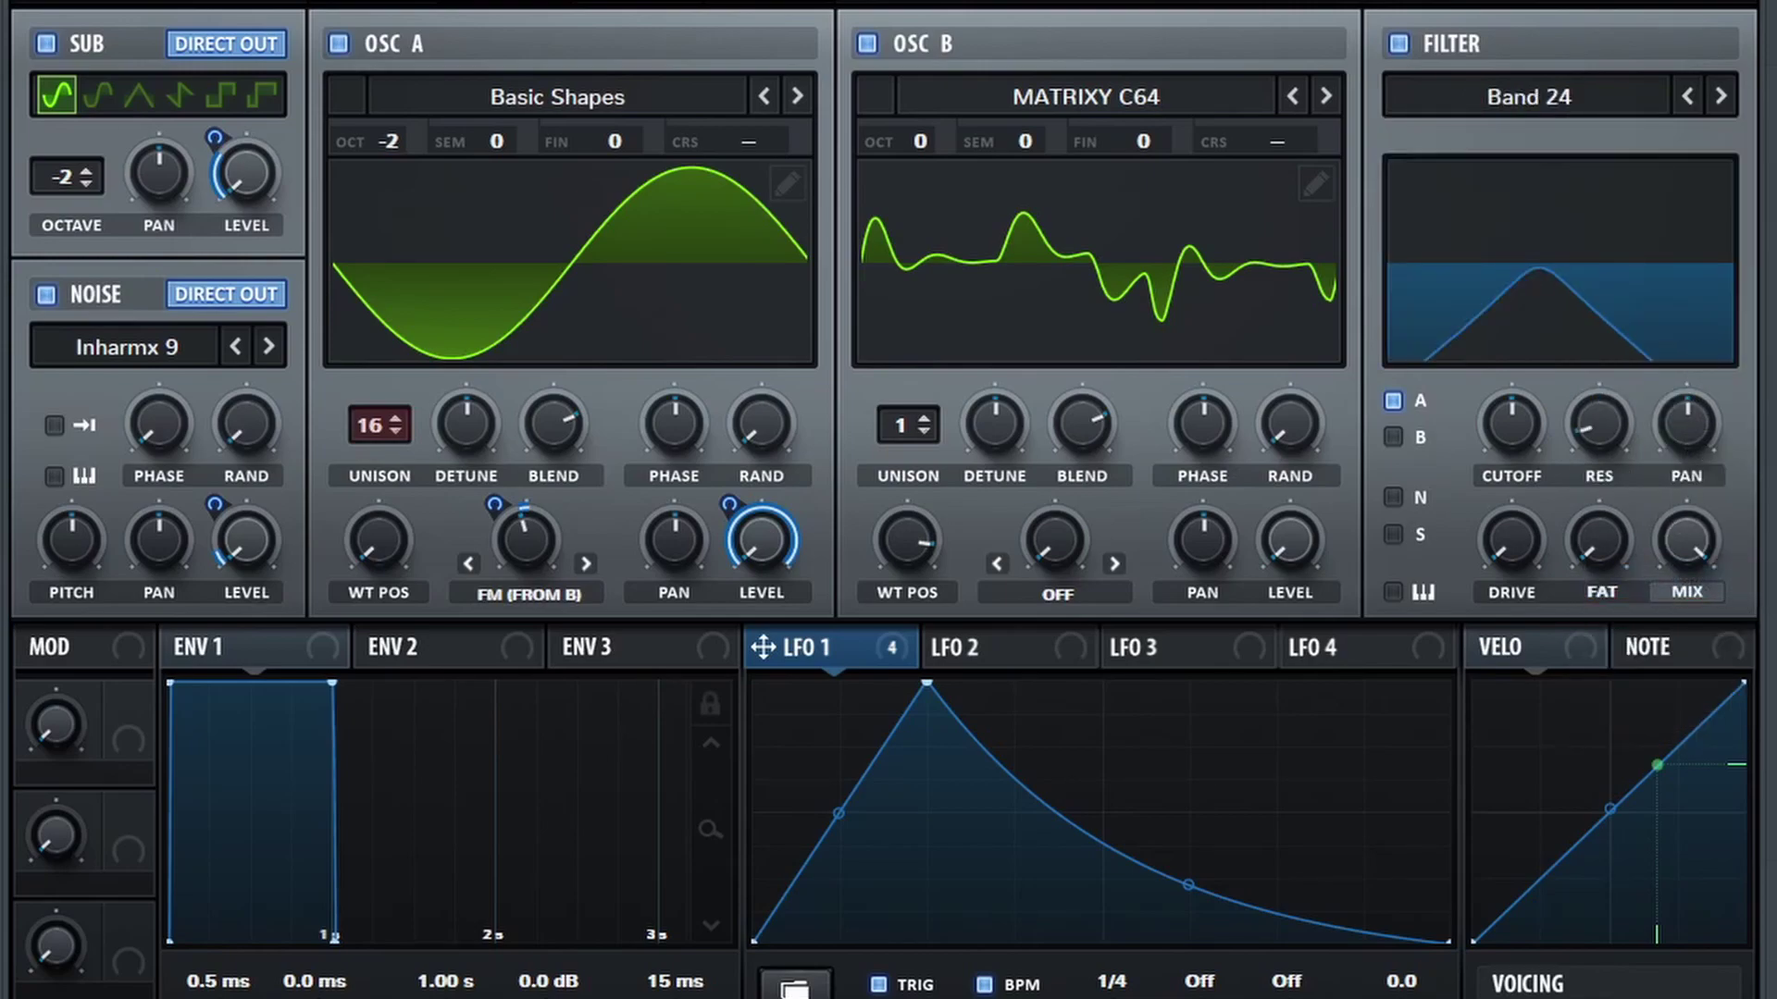
# Lower the filter cutoff and modulate it upward with LFO 1, and raise the resonance to about half.
pyautogui.moveTo(1500, 407); pyautogui.dragTo(1440, 435)
pyautogui.moveTo(860, 657); pyautogui.dragTo(1463, 446)
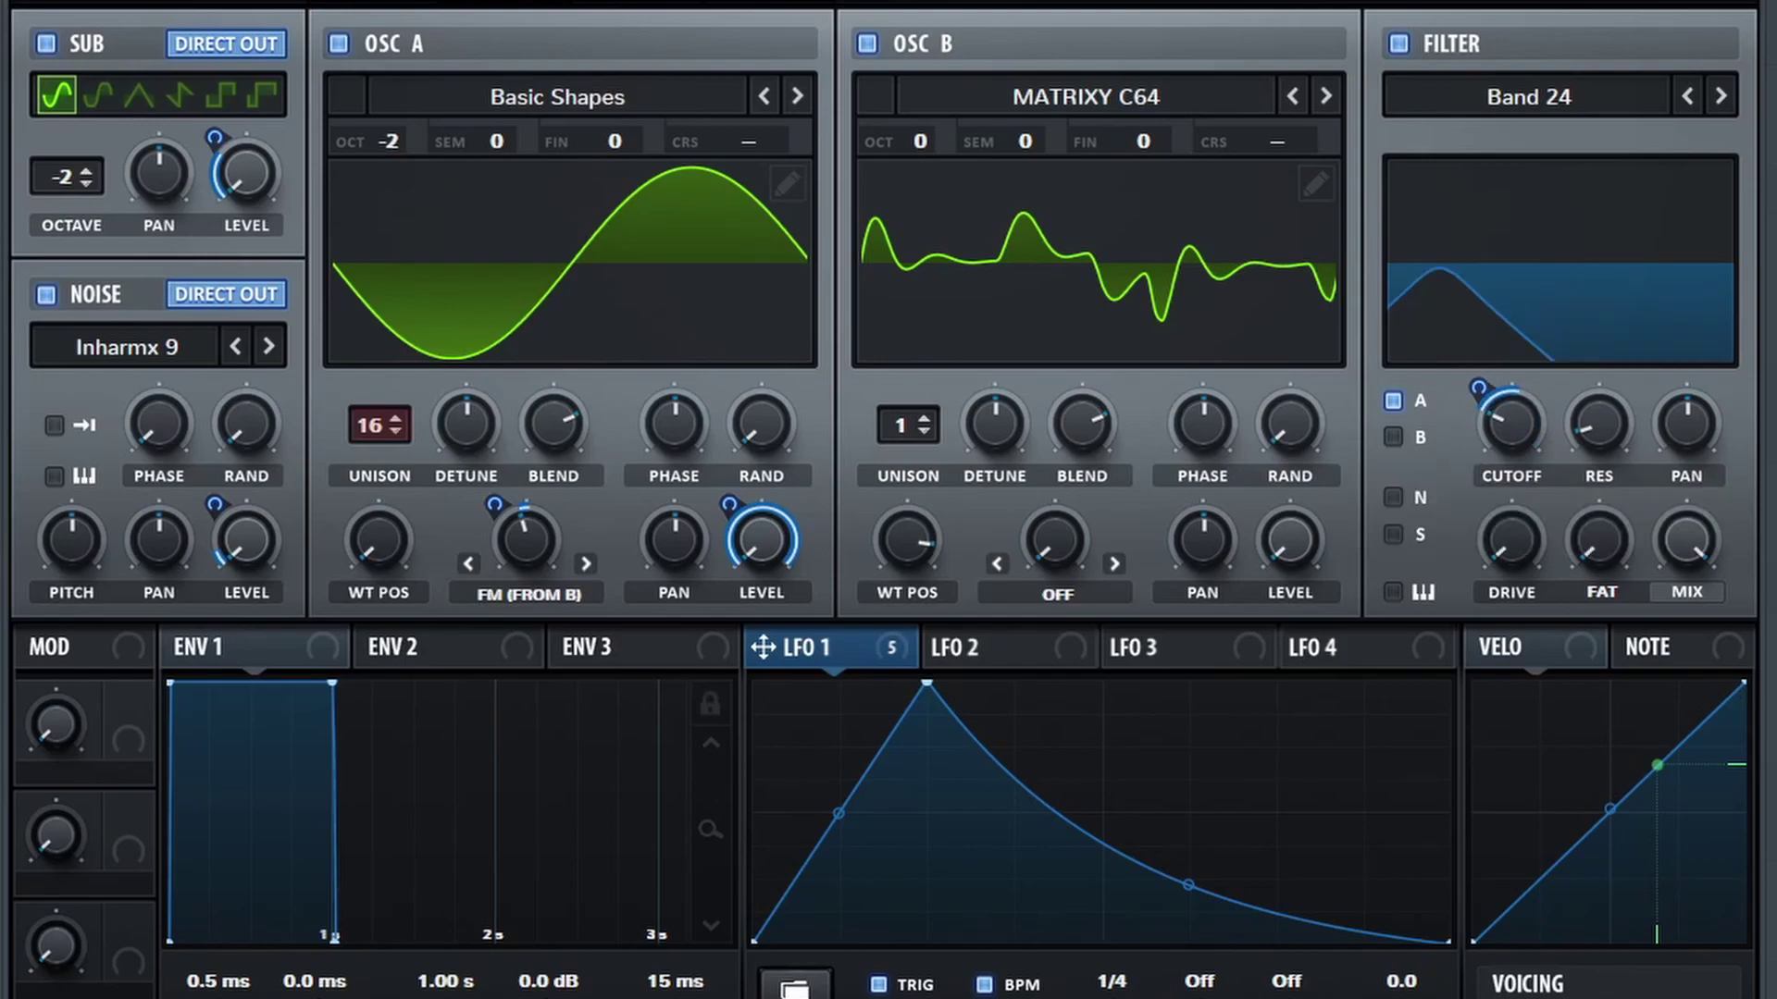
pyautogui.moveTo(1601, 408)
pyautogui.mouseDown()
pyautogui.moveTo(1625, 312)
pyautogui.moveTo(1590, 425)
pyautogui.mouseUp()
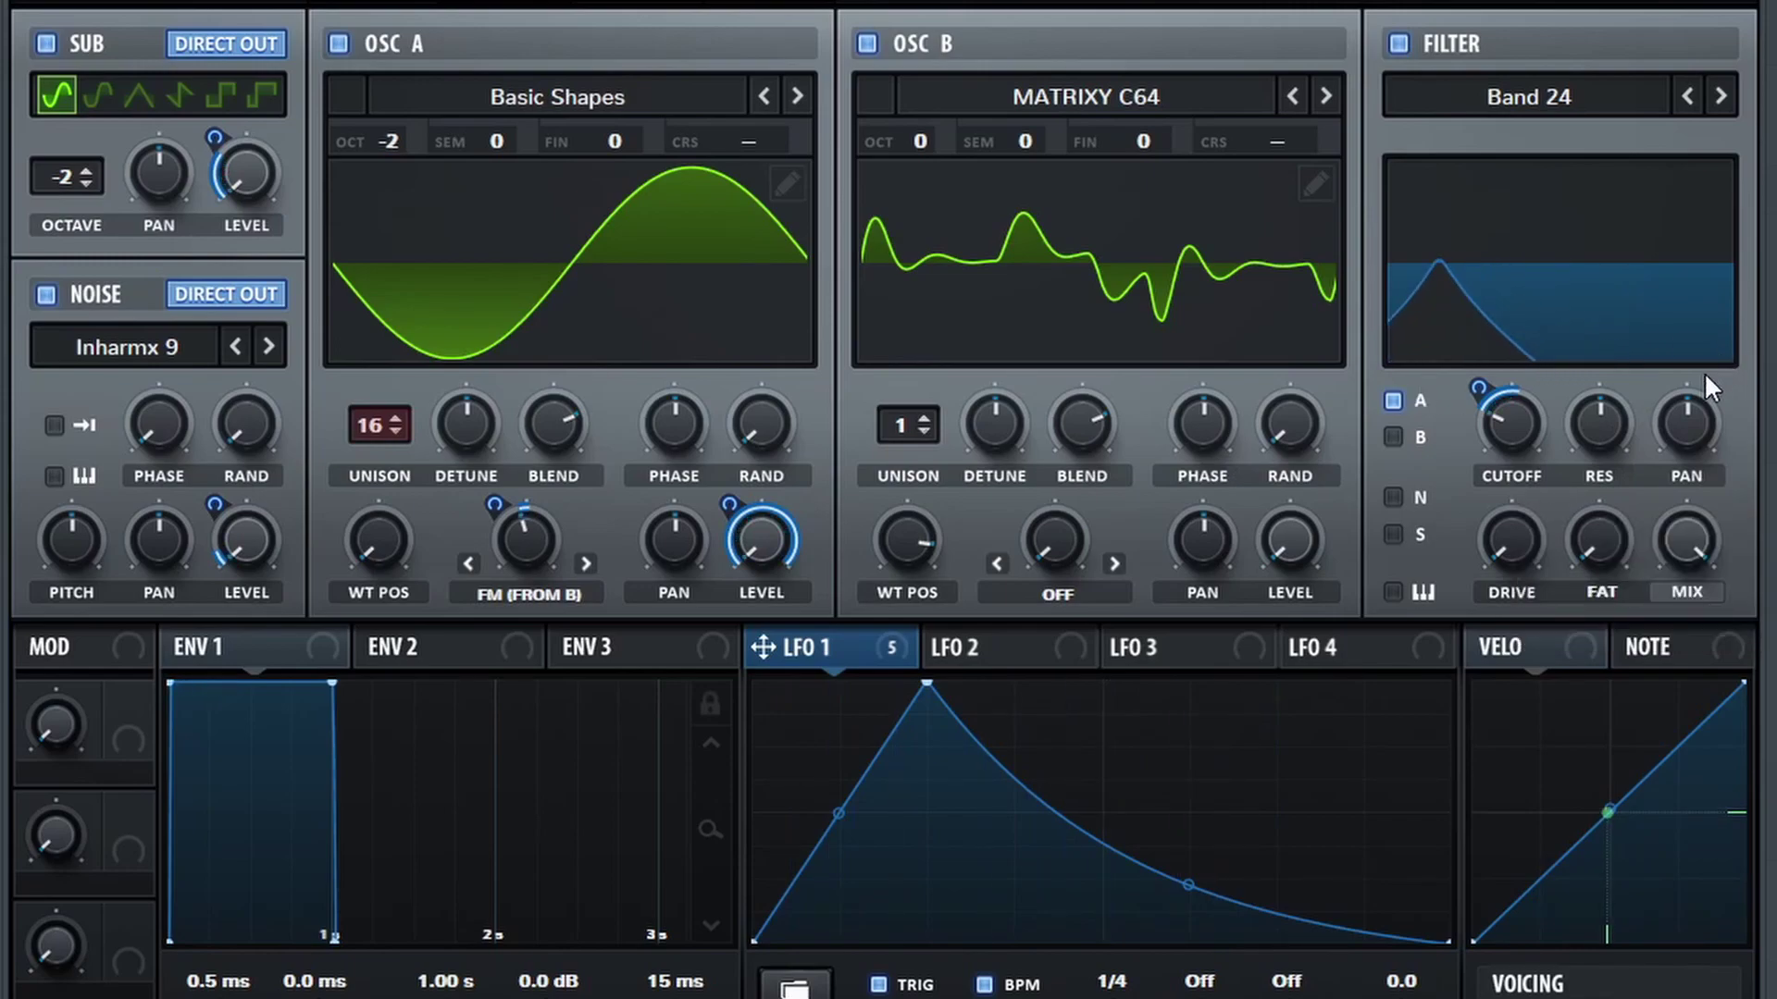
# Enable the Hyper/Dimension effect and turn on its retrigger option.
pyautogui.click(518, 2)
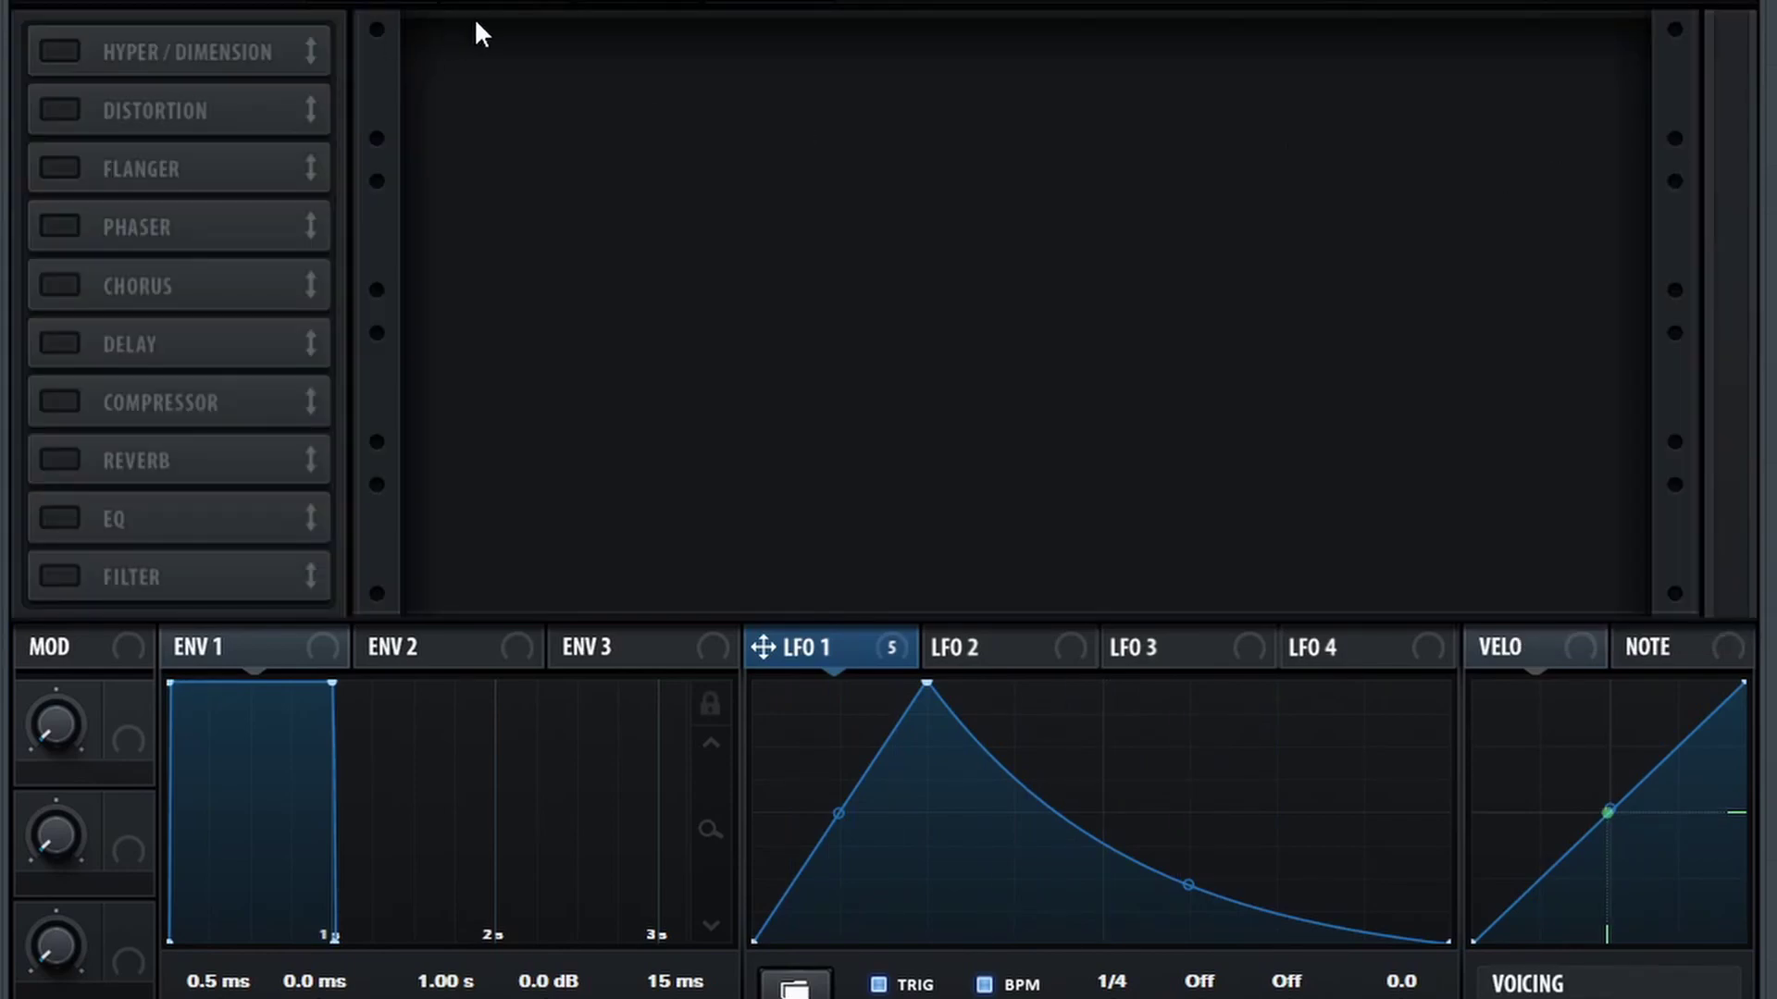
pyautogui.click(59, 54)
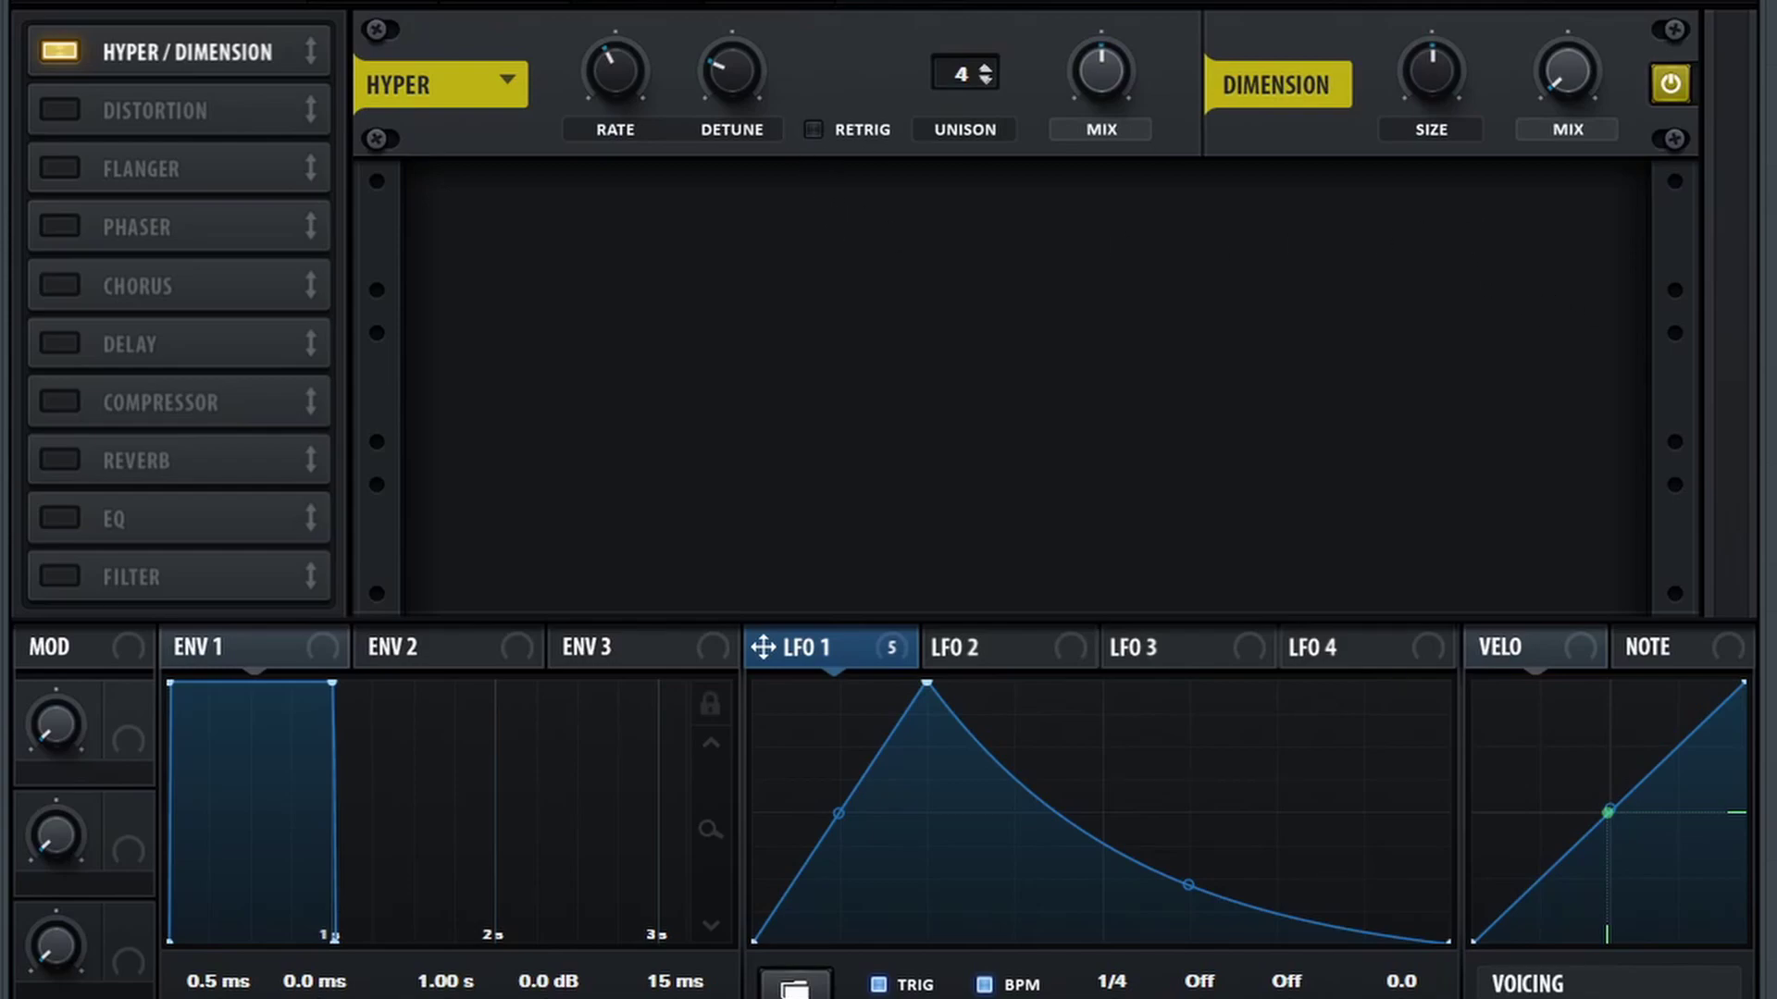
pyautogui.click(812, 130)
# Set Hyper's rate to zero and unison to 2, and modulate its detune slightly from zero with LFO 1.
pyautogui.moveTo(731, 72); pyautogui.dragTo(672, 152)
pyautogui.moveTo(614, 72); pyautogui.dragTo(614, 121)
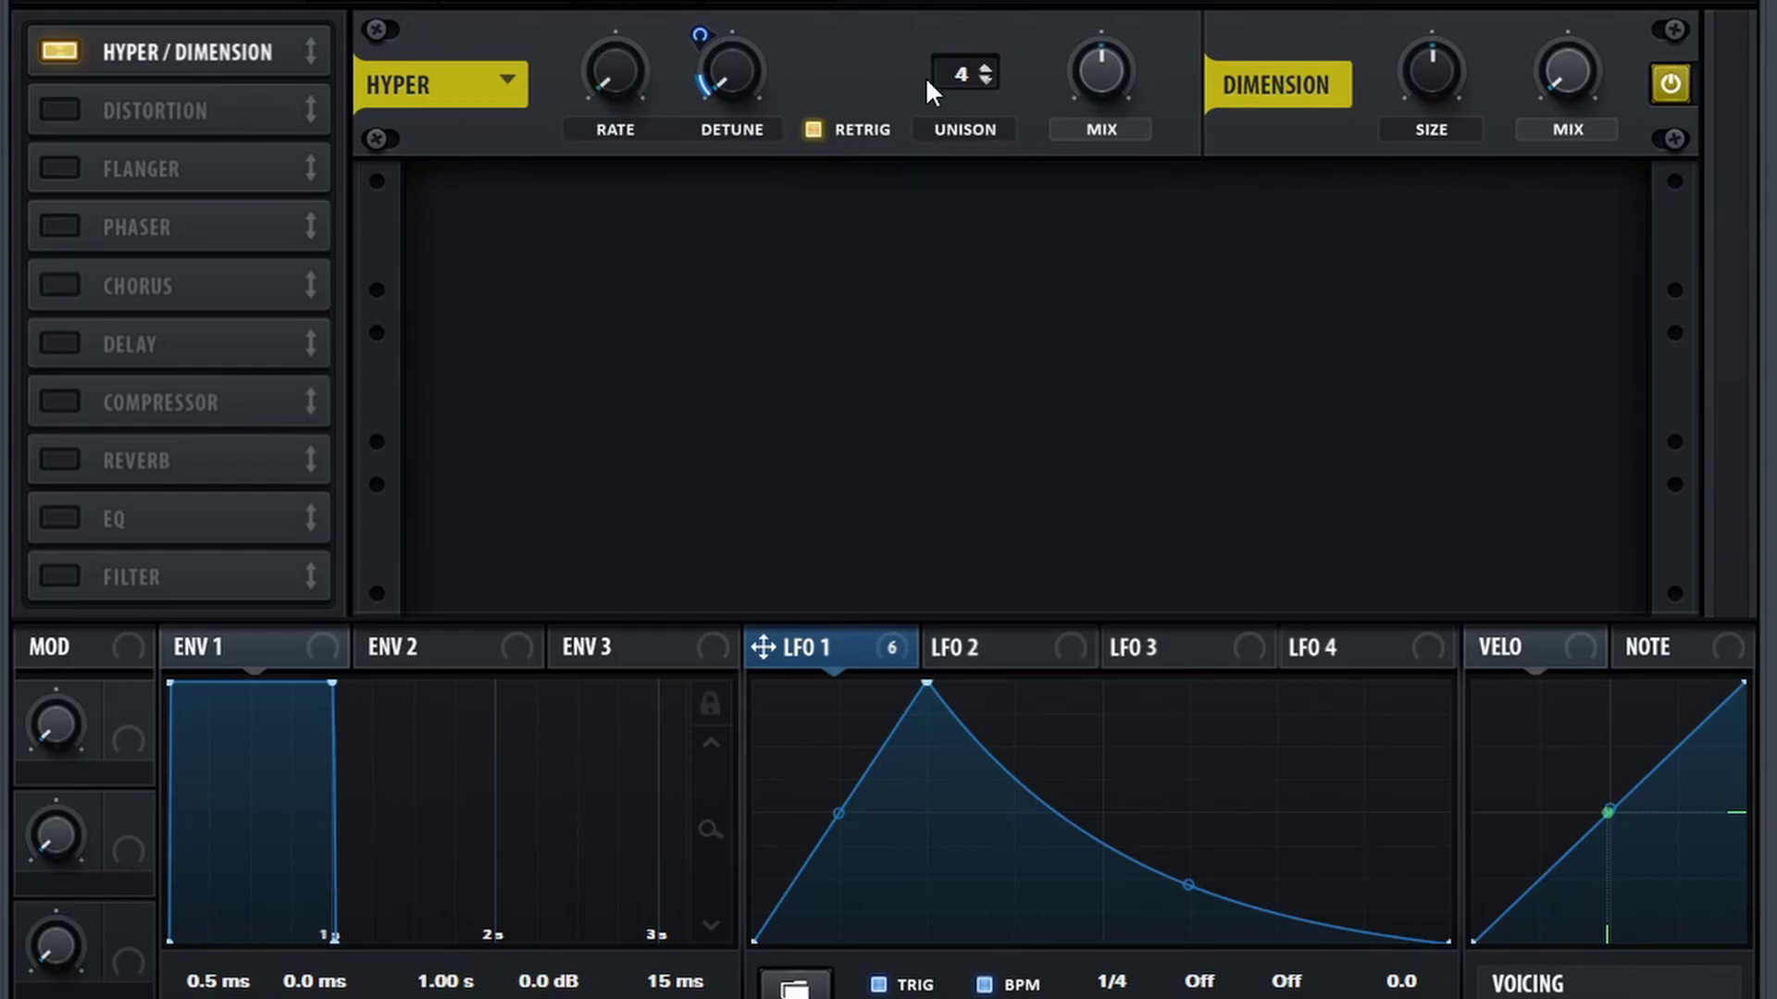
pyautogui.moveTo(943, 121); pyautogui.dragTo(941, 194)
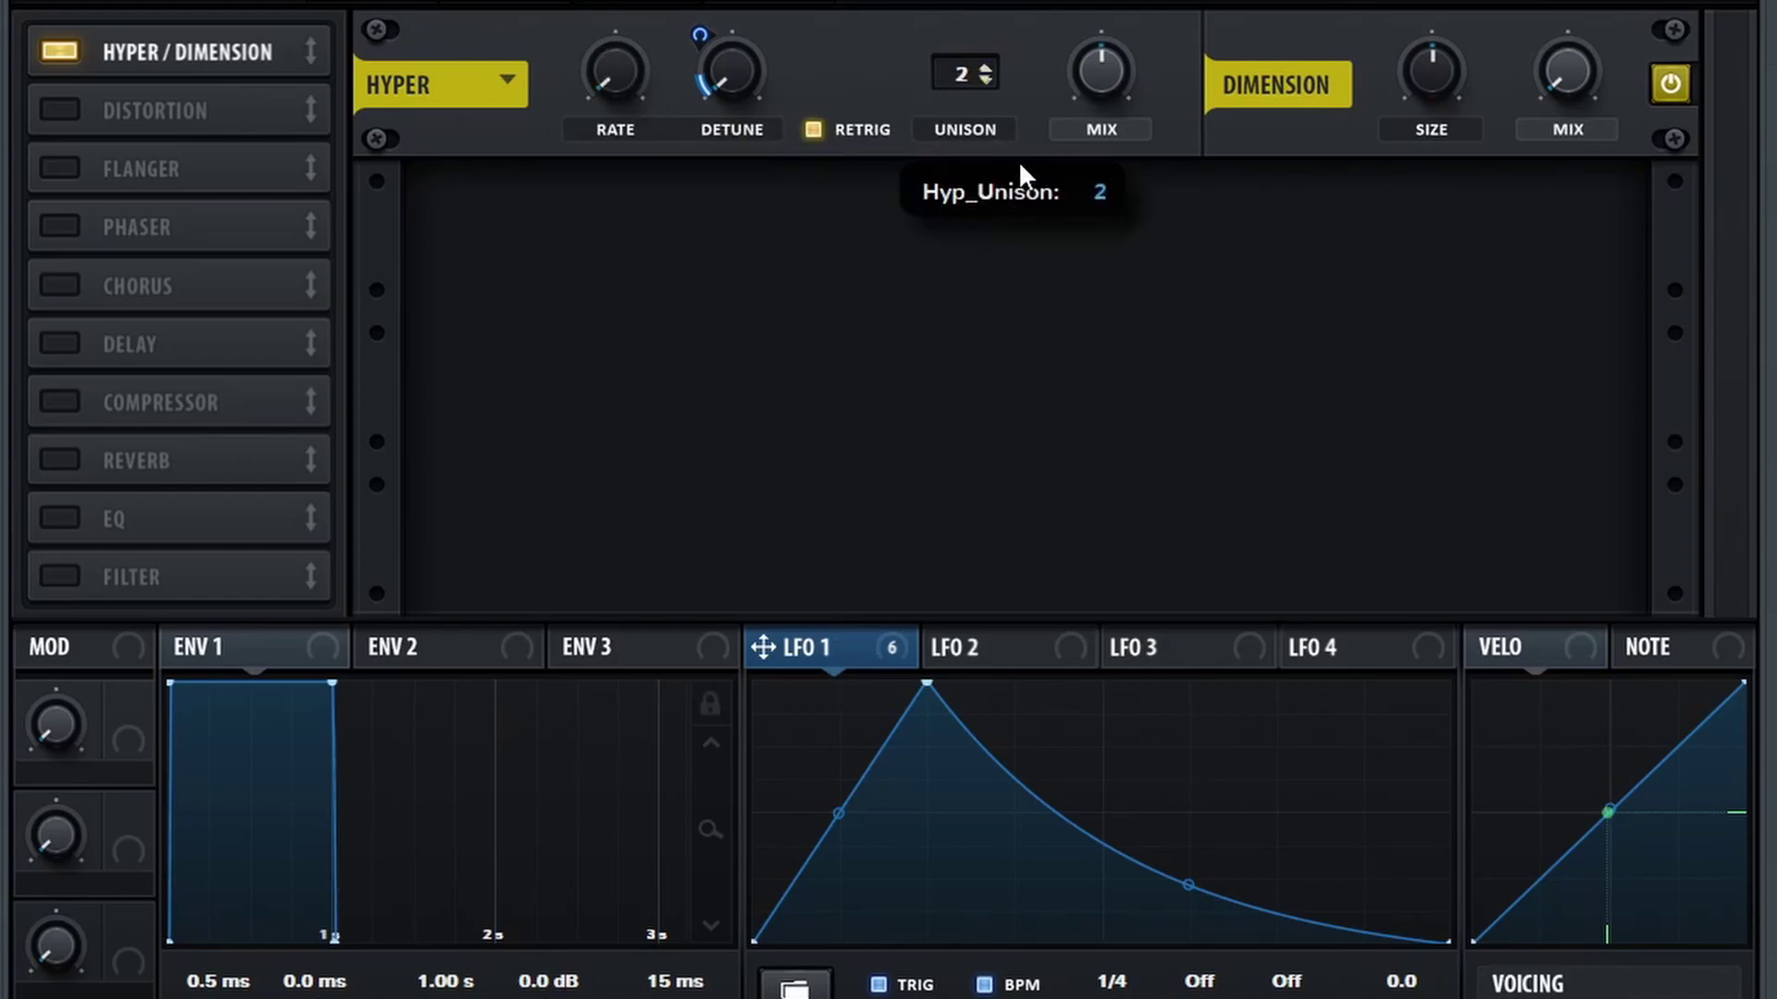
# Turn Hyper's mix down to zero and modulate it up to about half with LFO 1.
pyautogui.moveTo(1101, 74); pyautogui.dragTo(1090, 543)
pyautogui.moveTo(1070, 67); pyautogui.dragTo(1070, 68)
pyautogui.moveTo(1065, 74); pyautogui.dragTo(1046, 96)
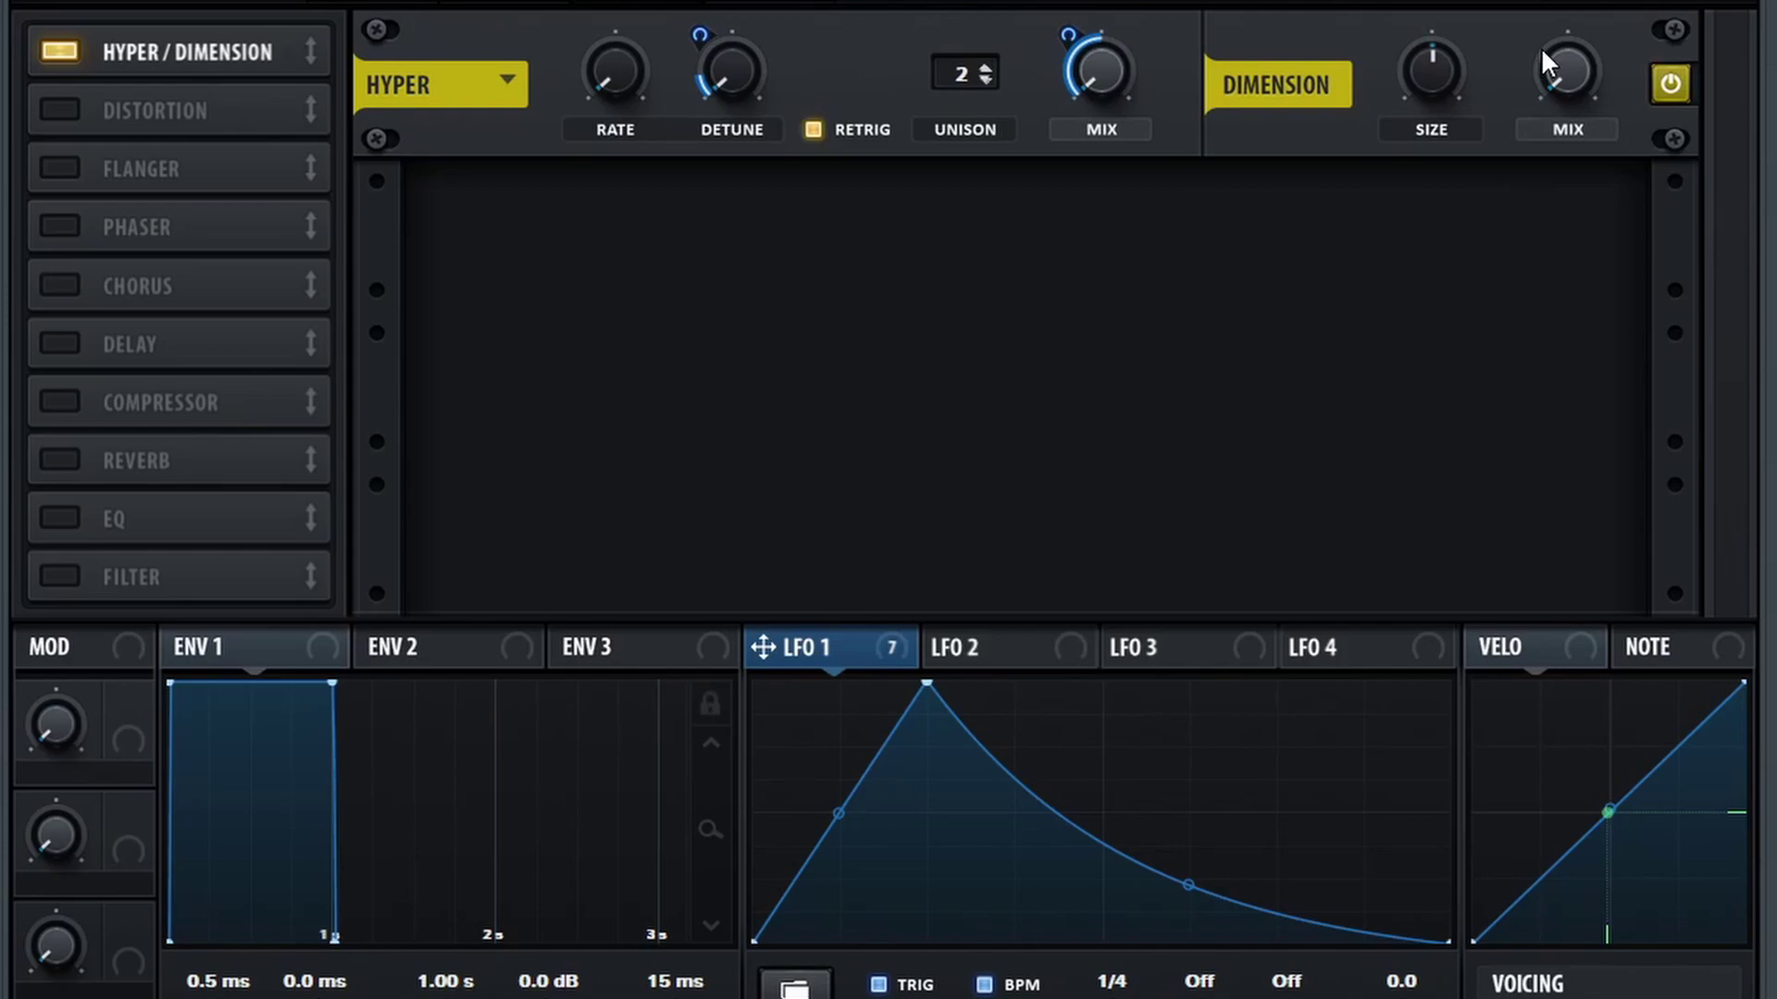
# Add a compressor directly after Hyper/Dimension, enable multiband, and raise its gain slightly.
pyautogui.click(74, 400)
pyautogui.moveTo(77, 396); pyautogui.dragTo(183, 115)
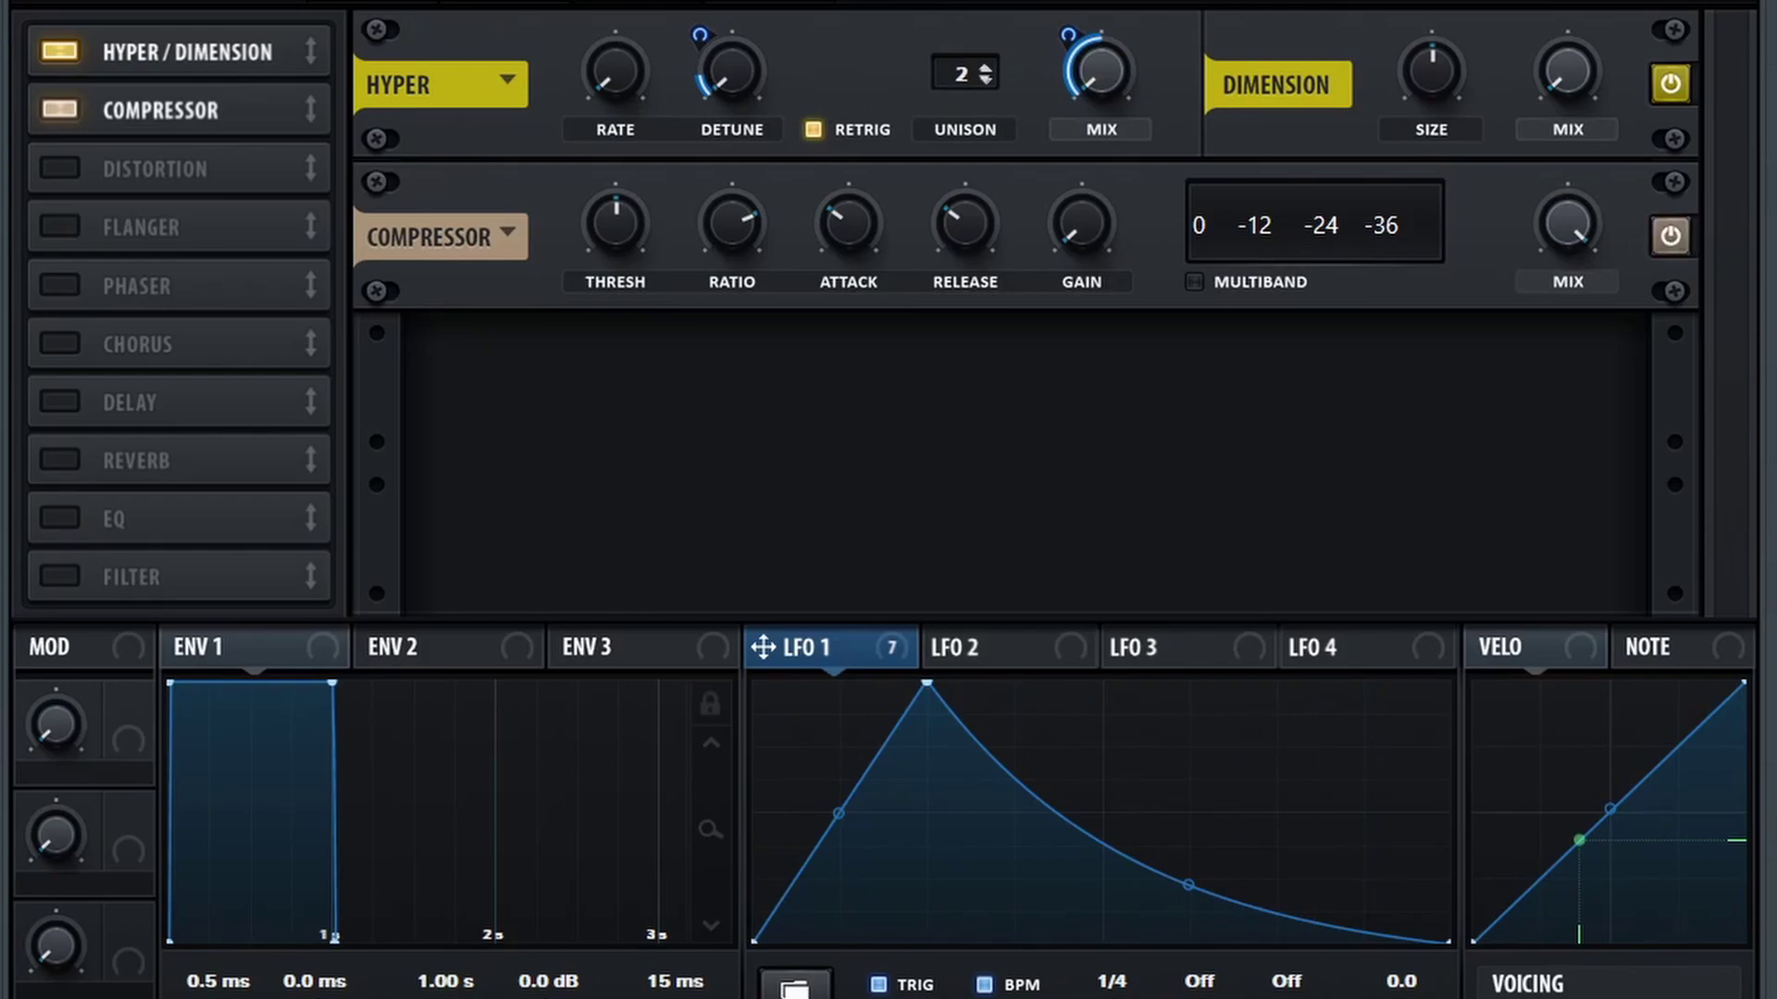
pyautogui.click(1277, 278)
pyautogui.moveTo(1101, 232); pyautogui.dragTo(1088, 169)
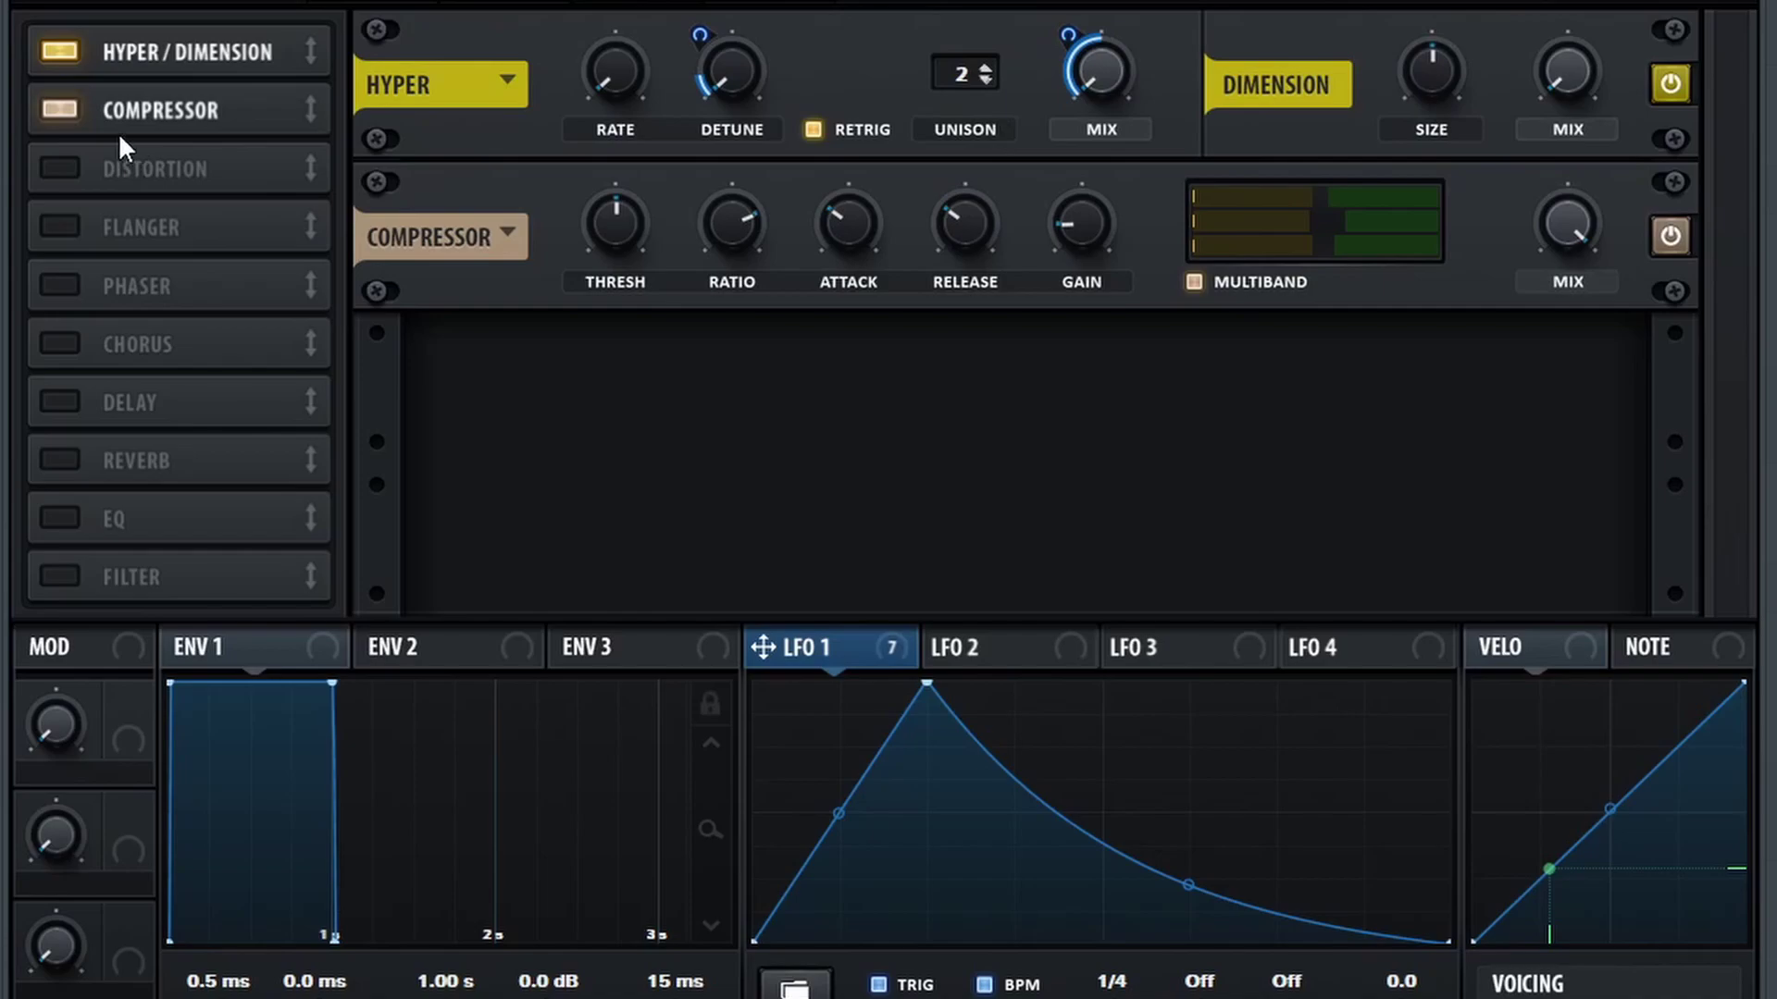
# Enable a Tube distortion directly after the compressor and raise its drive to about half.
pyautogui.click(59, 168)
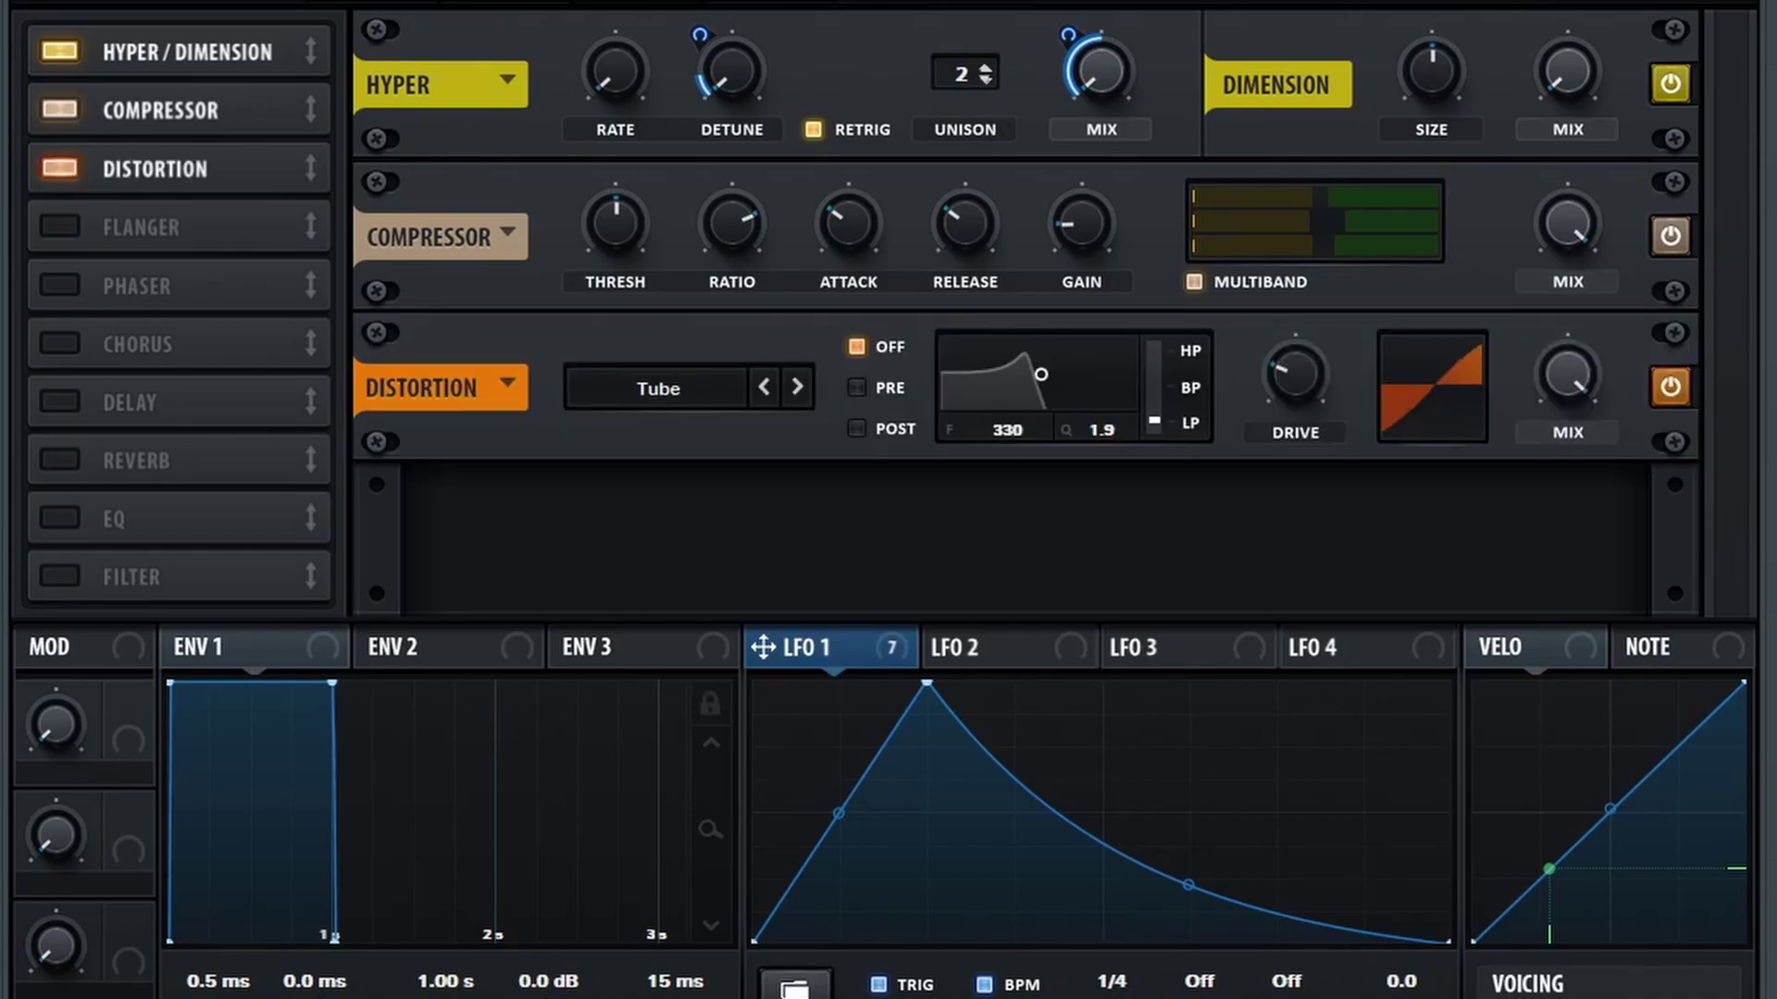
pyautogui.moveTo(1307, 368); pyautogui.dragTo(1314, 319)
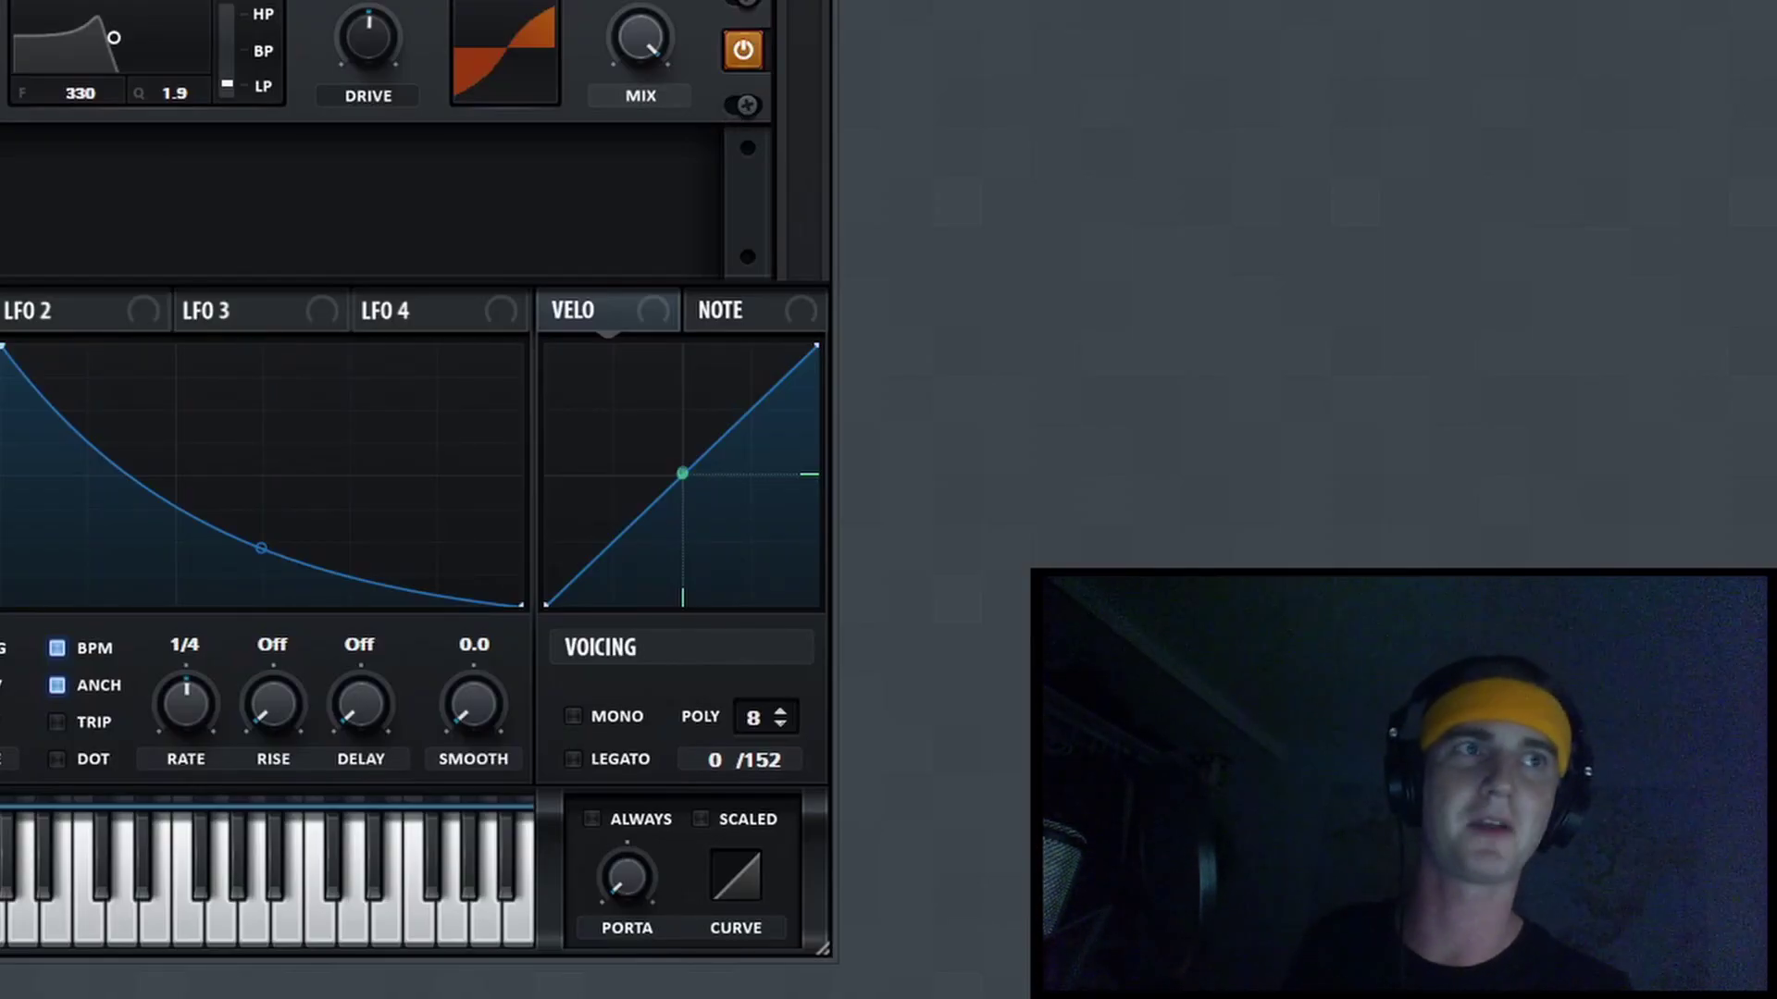
# Add a phaser directly after the distortion, zero its rate, depth, frequency, feed and phase, and compare the sound with it bypassed.
pyautogui.click(60, 276)
pyautogui.moveTo(59, 276); pyautogui.dragTo(167, 222)
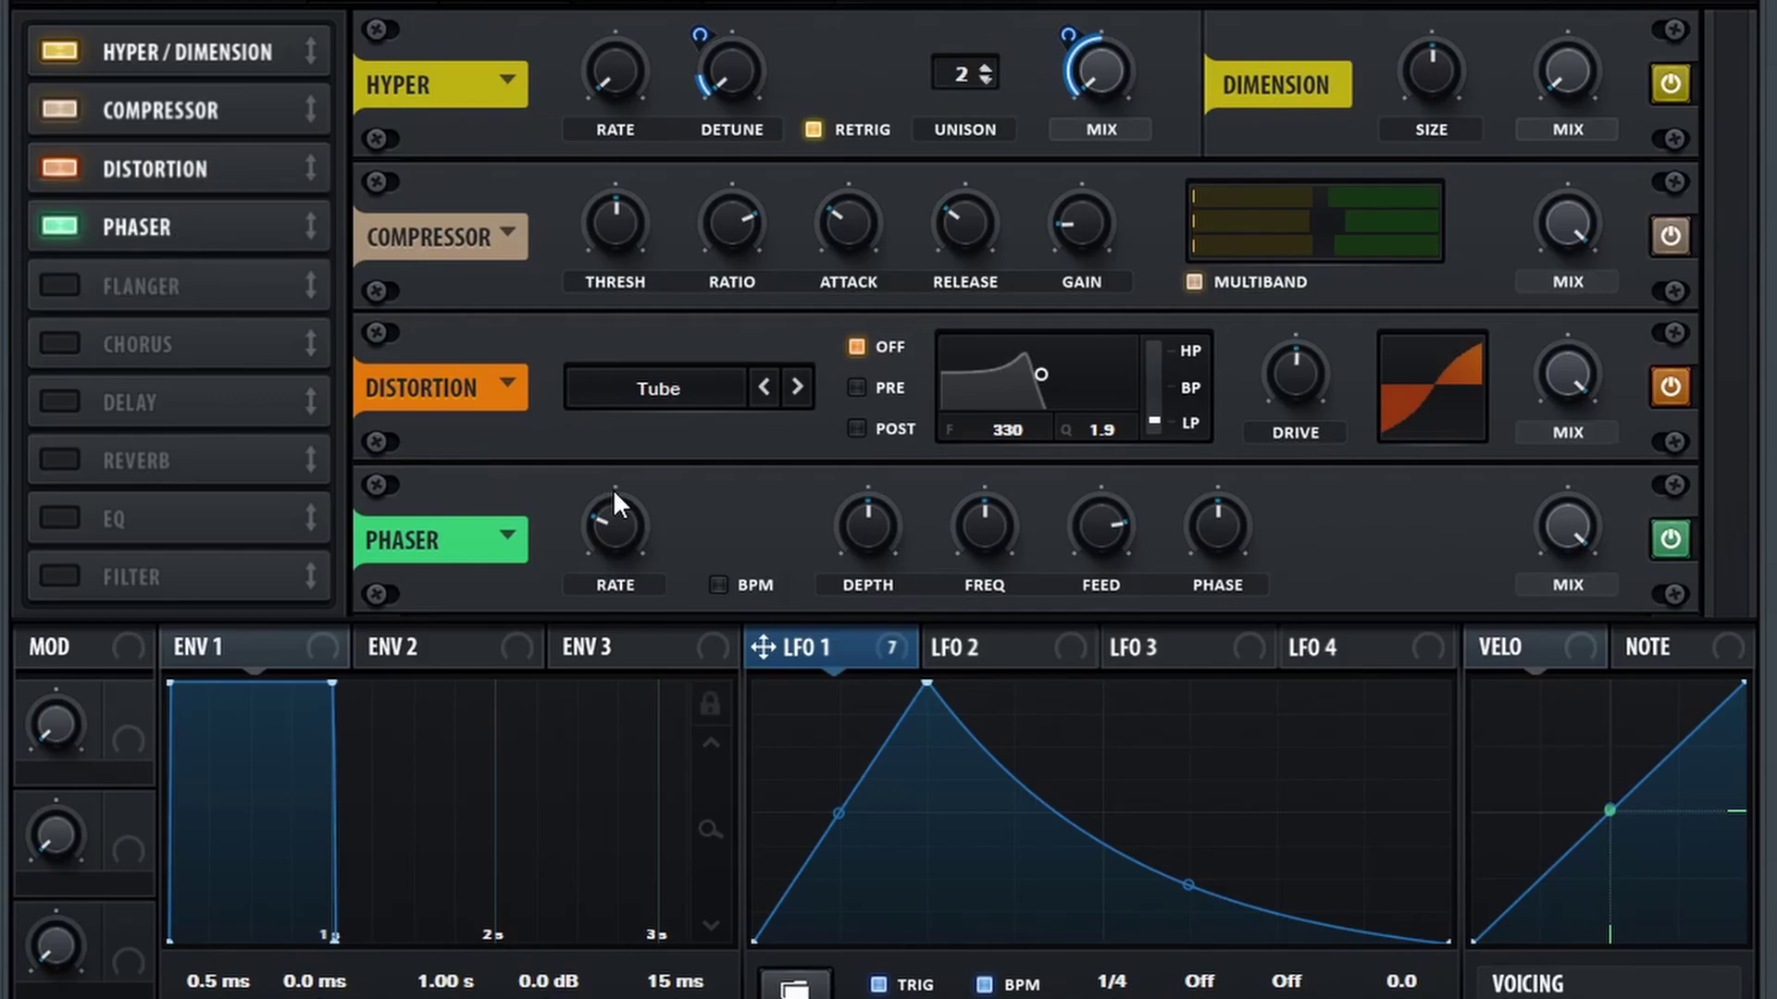
pyautogui.moveTo(609, 531); pyautogui.dragTo(603, 576)
pyautogui.moveTo(866, 524); pyautogui.dragTo(977, 731)
pyautogui.moveTo(1103, 542); pyautogui.dragTo(1103, 602)
pyautogui.moveTo(1225, 519); pyautogui.dragTo(1226, 593)
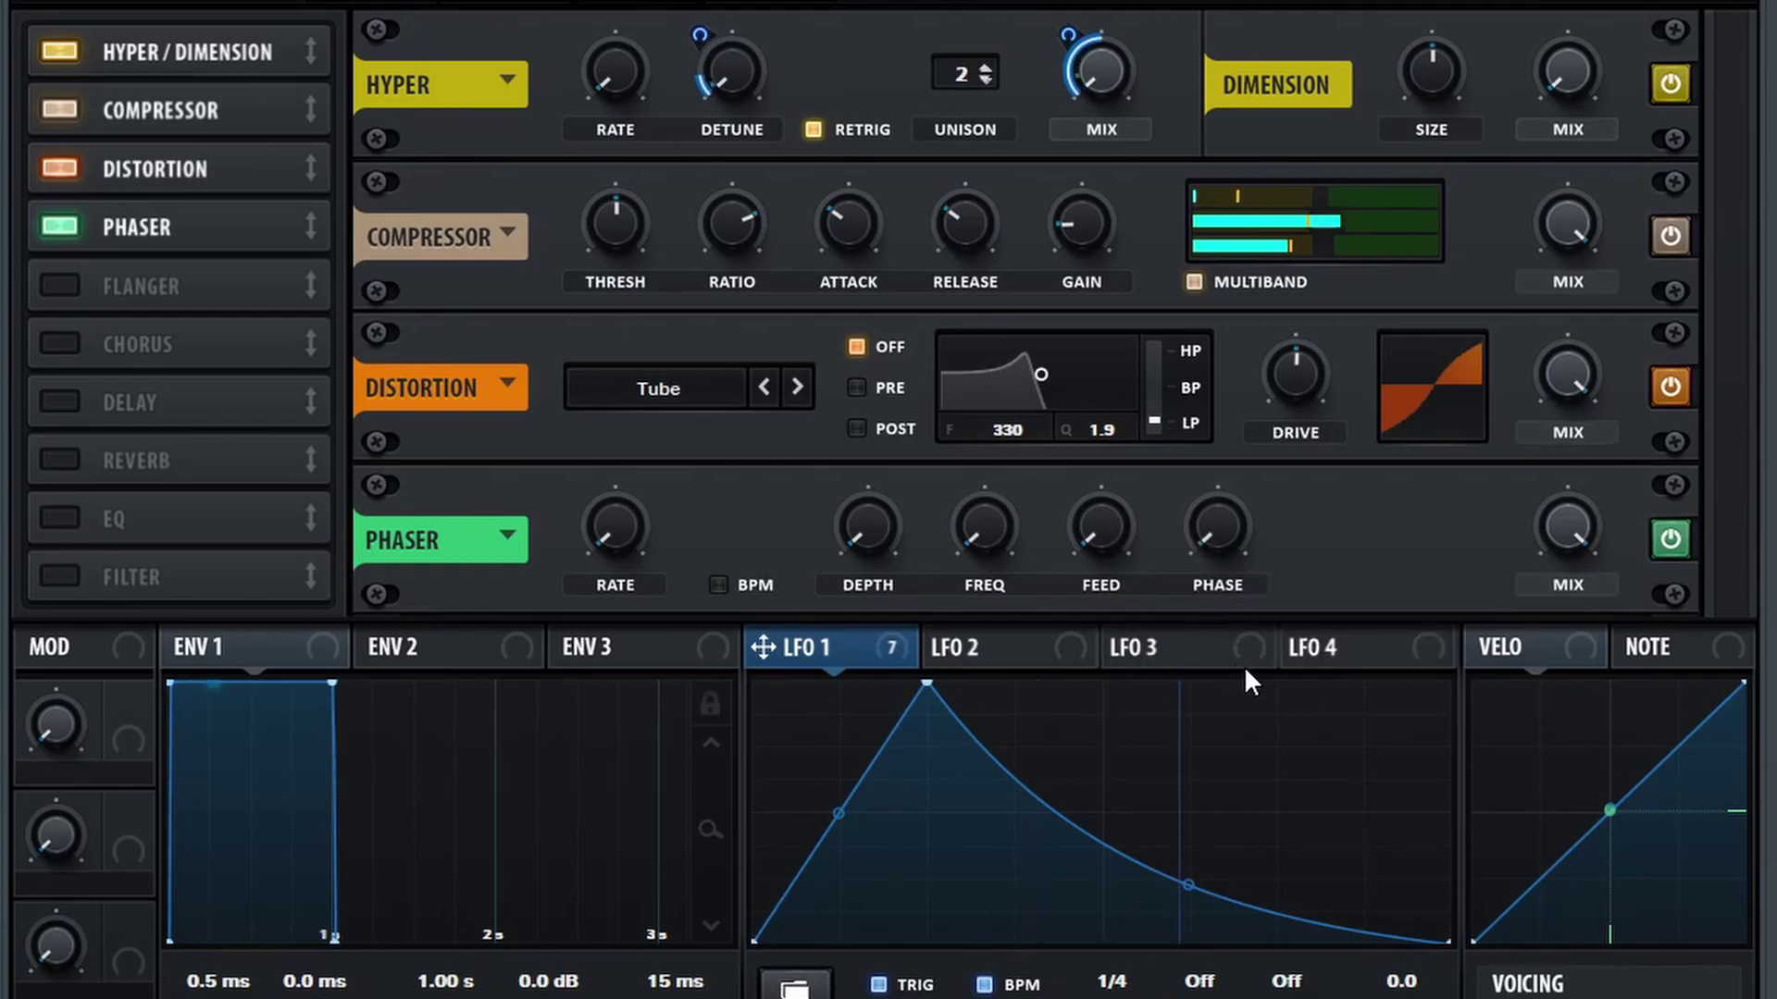
pyautogui.click(1658, 552)
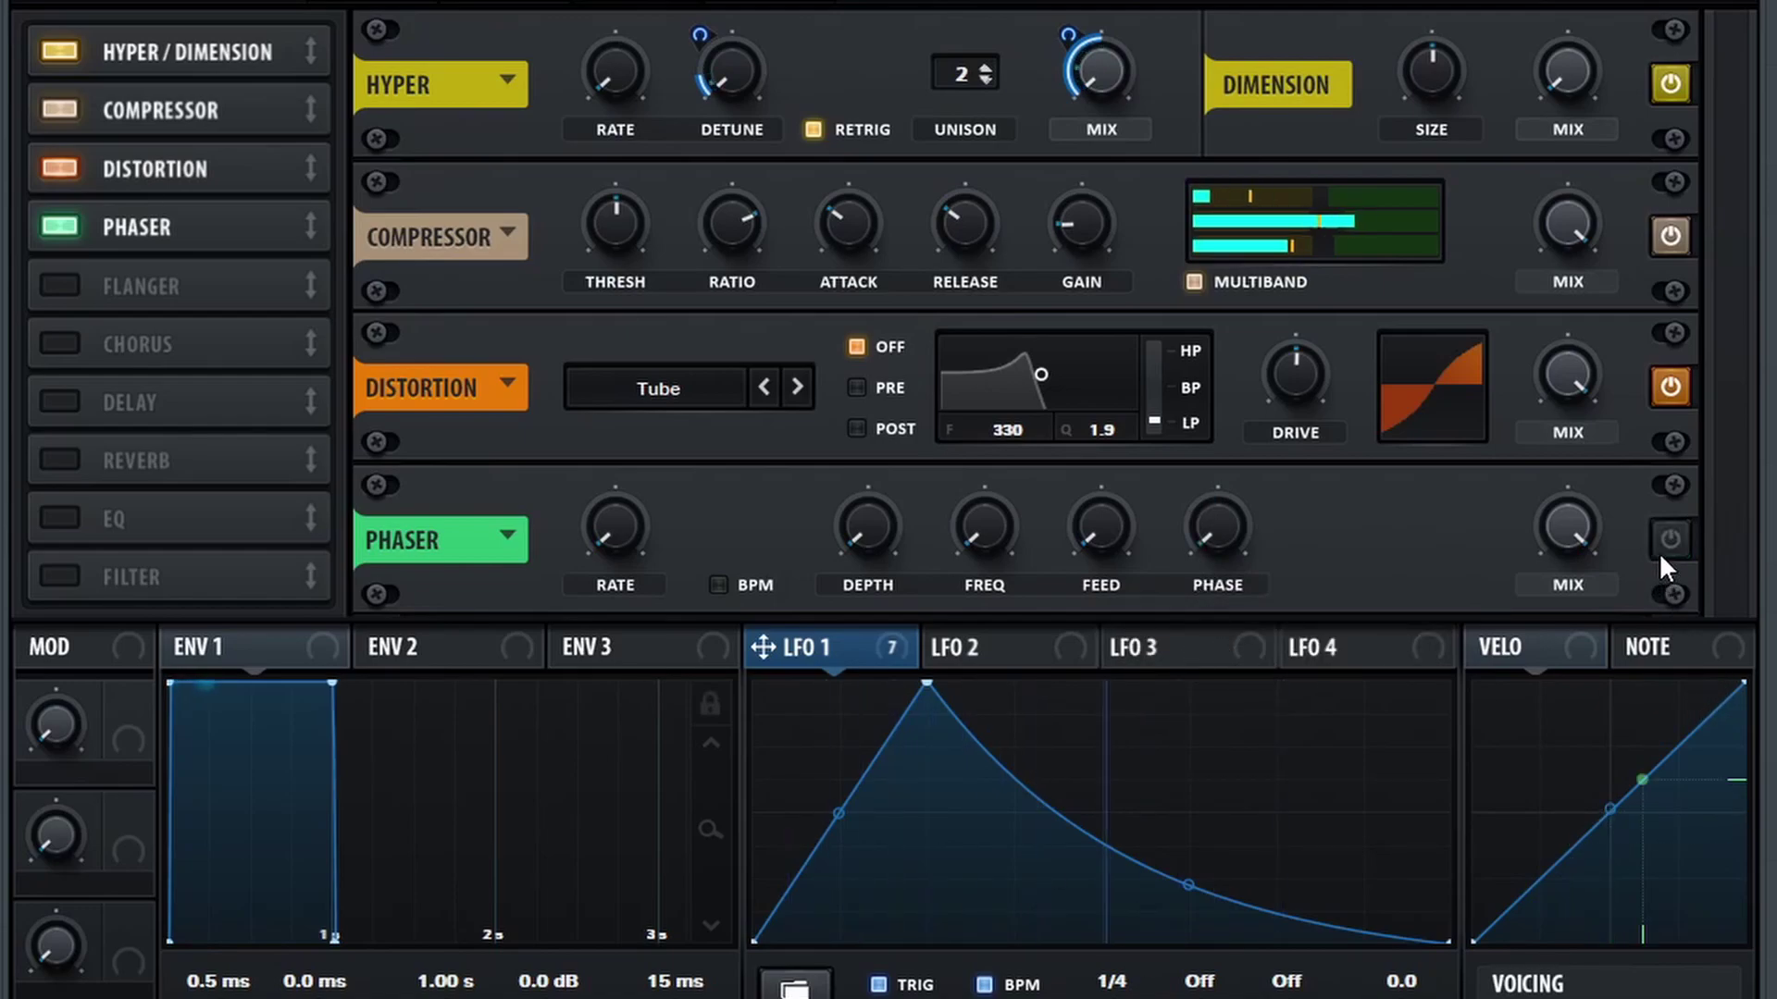
pyautogui.click(1658, 553)
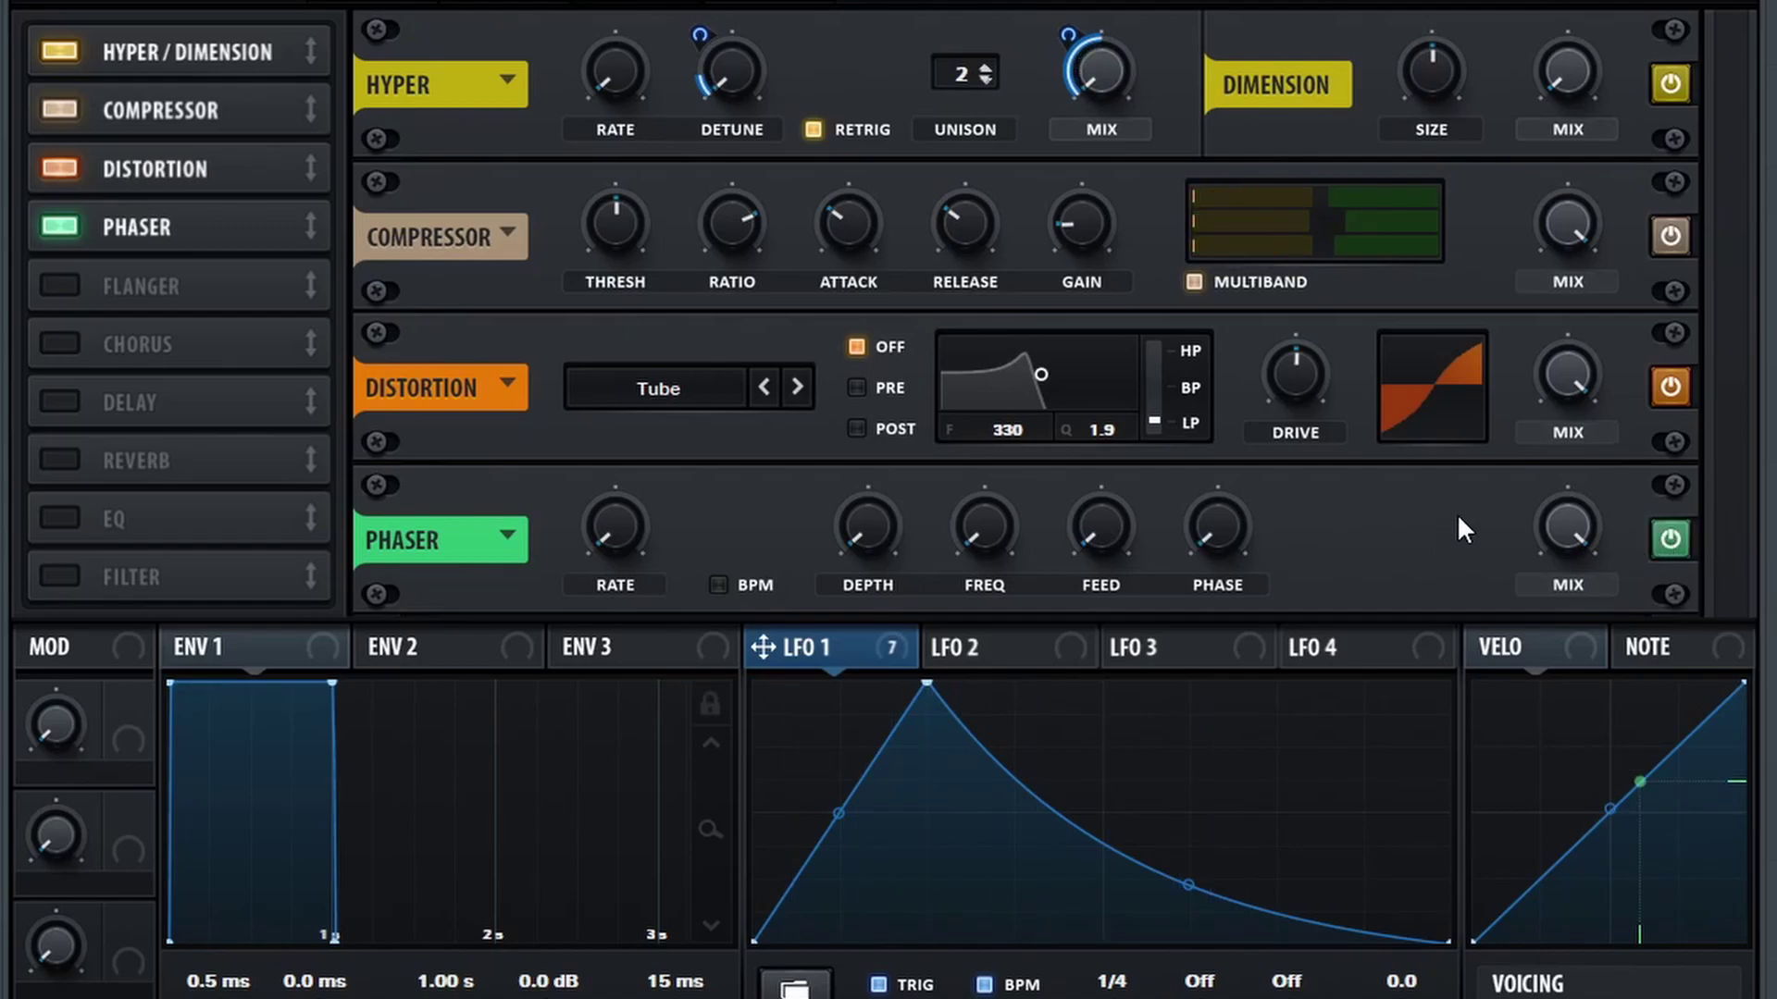
# Add an EQ directly after the phaser and set its low band to a peak shape at a low frequency.
pyautogui.moveTo(138, 504); pyautogui.dragTo(107, 286)
pyautogui.click(51, 282)
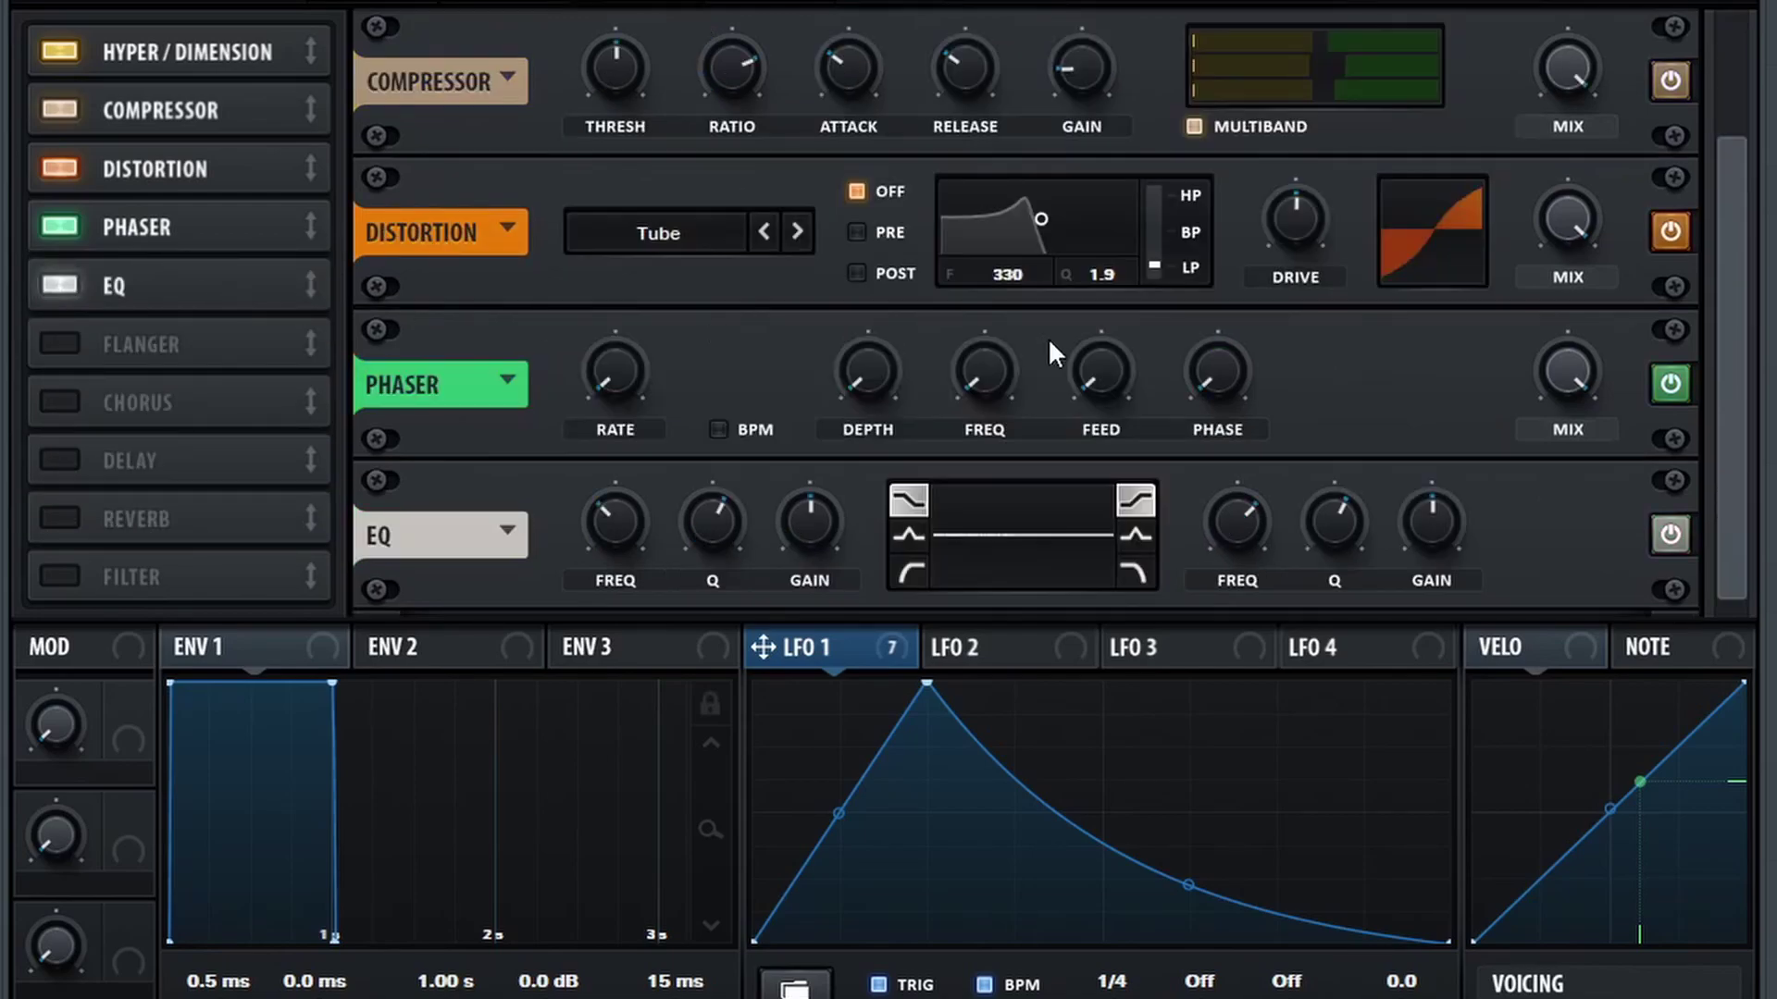
pyautogui.click(907, 535)
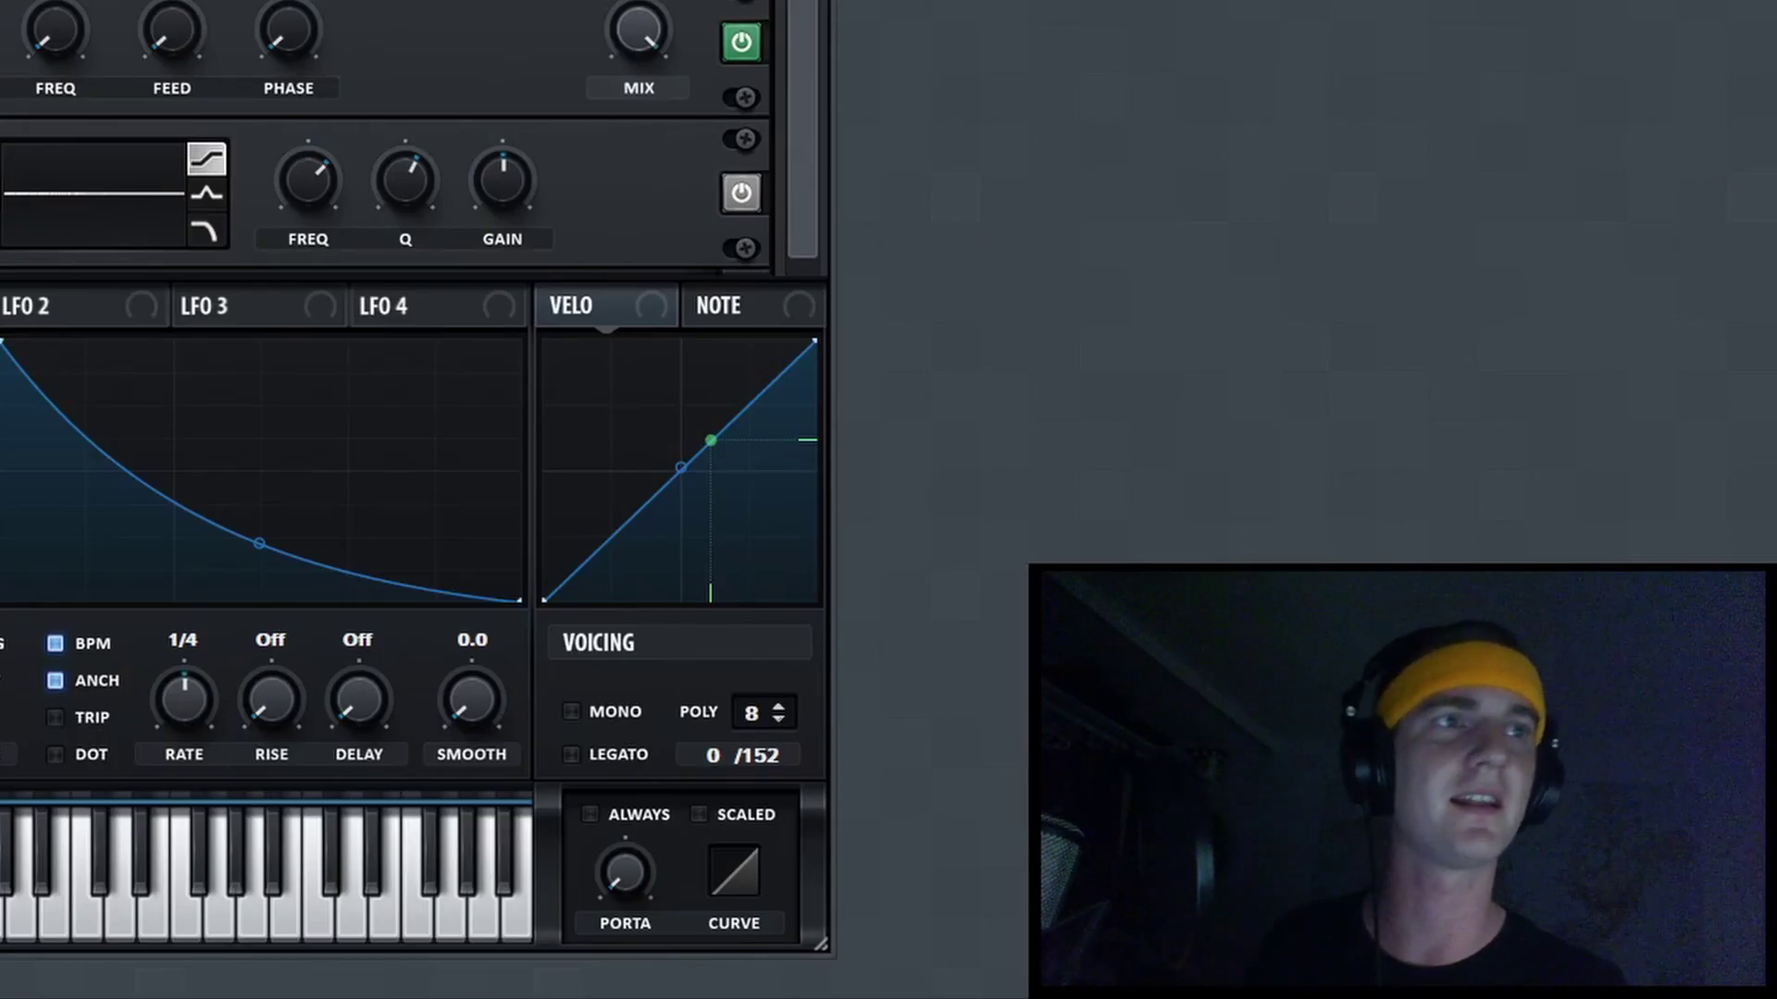
pyautogui.scroll(1, 586, 569)
pyautogui.scroll(-1, 585, 569)
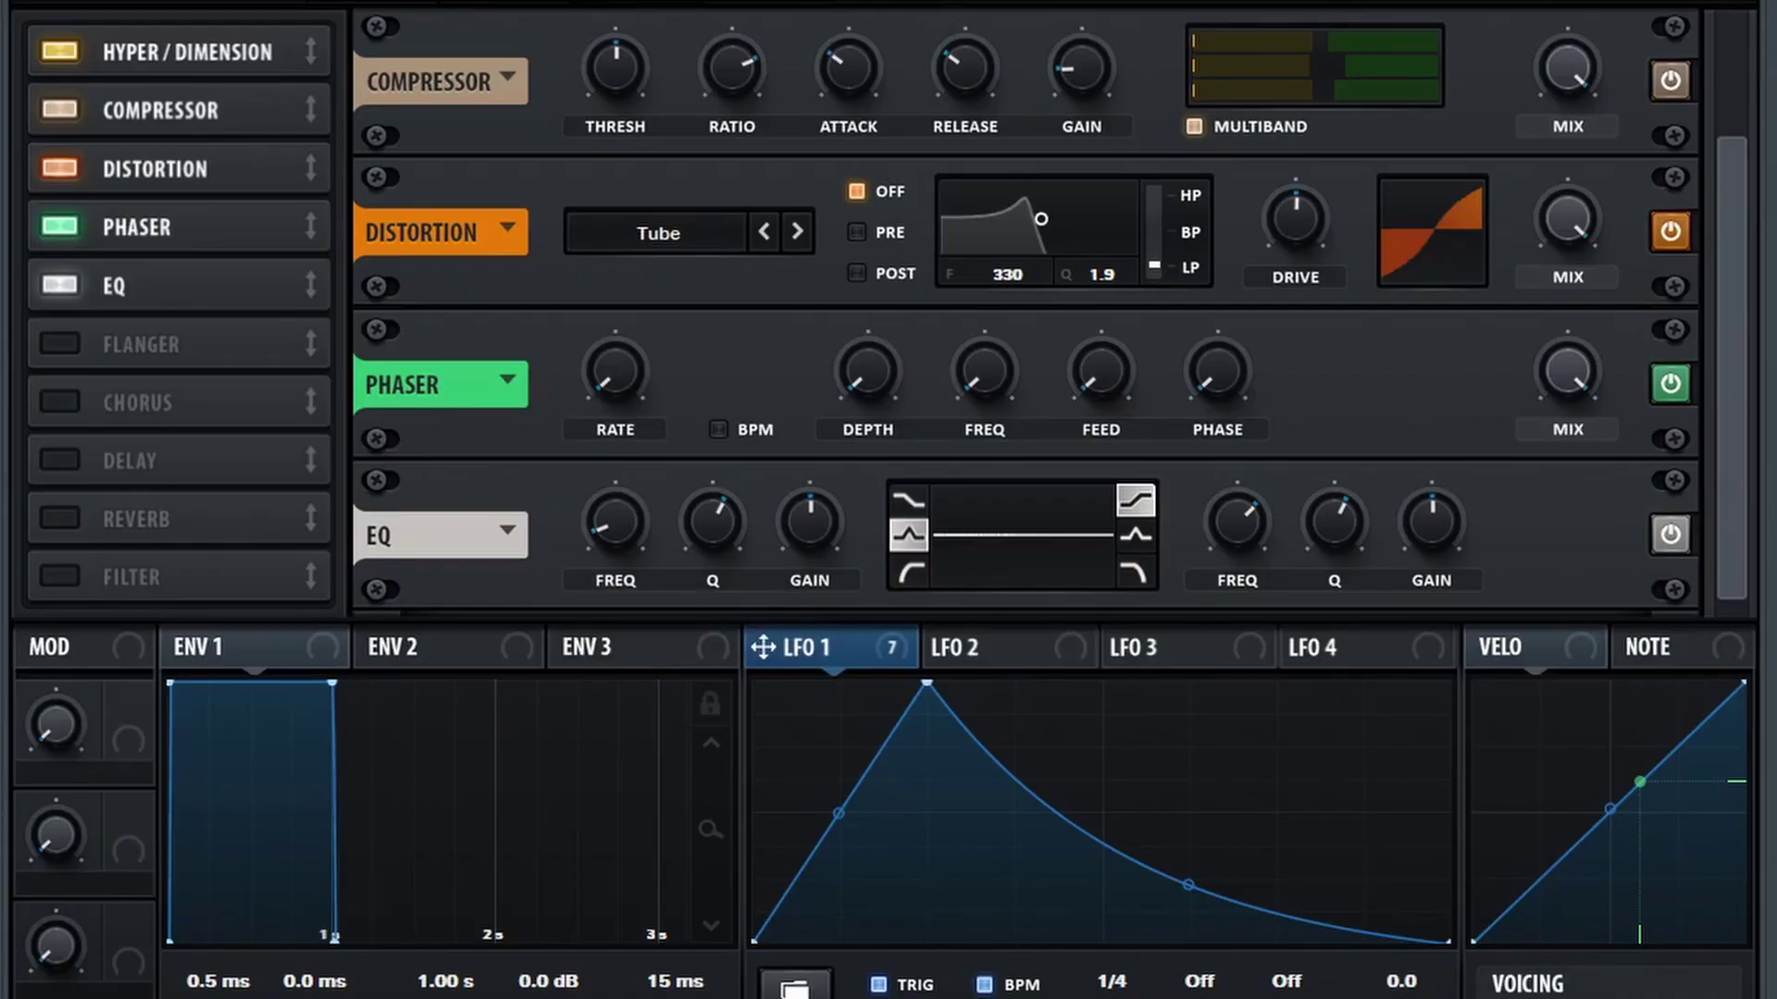
# Boost the gain of the EQ's low band and modulate its frequency moderately with LFO 1.
pyautogui.doubleClick(818, 507)
pyautogui.write('1')
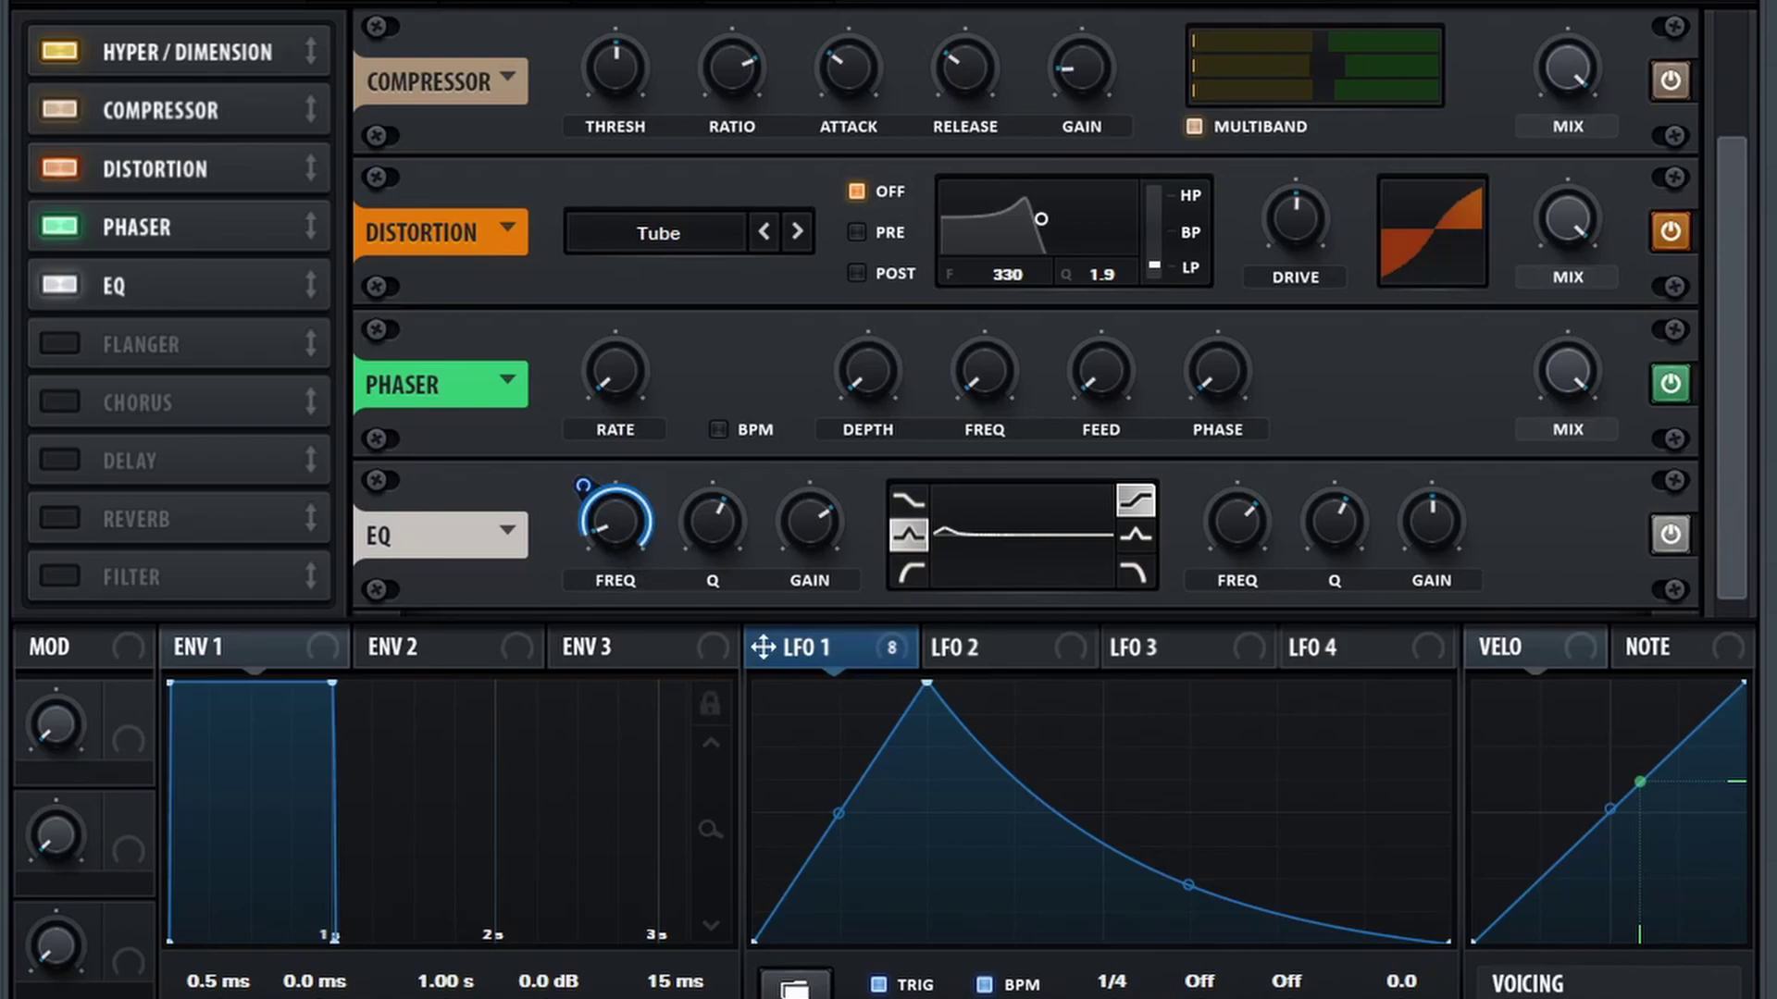
pyautogui.moveTo(583, 485); pyautogui.dragTo(555, 549)
# Set the EQ's high band to a peak shape with a gain of -15 and lower its frequency to around the middle.
pyautogui.click(1137, 533)
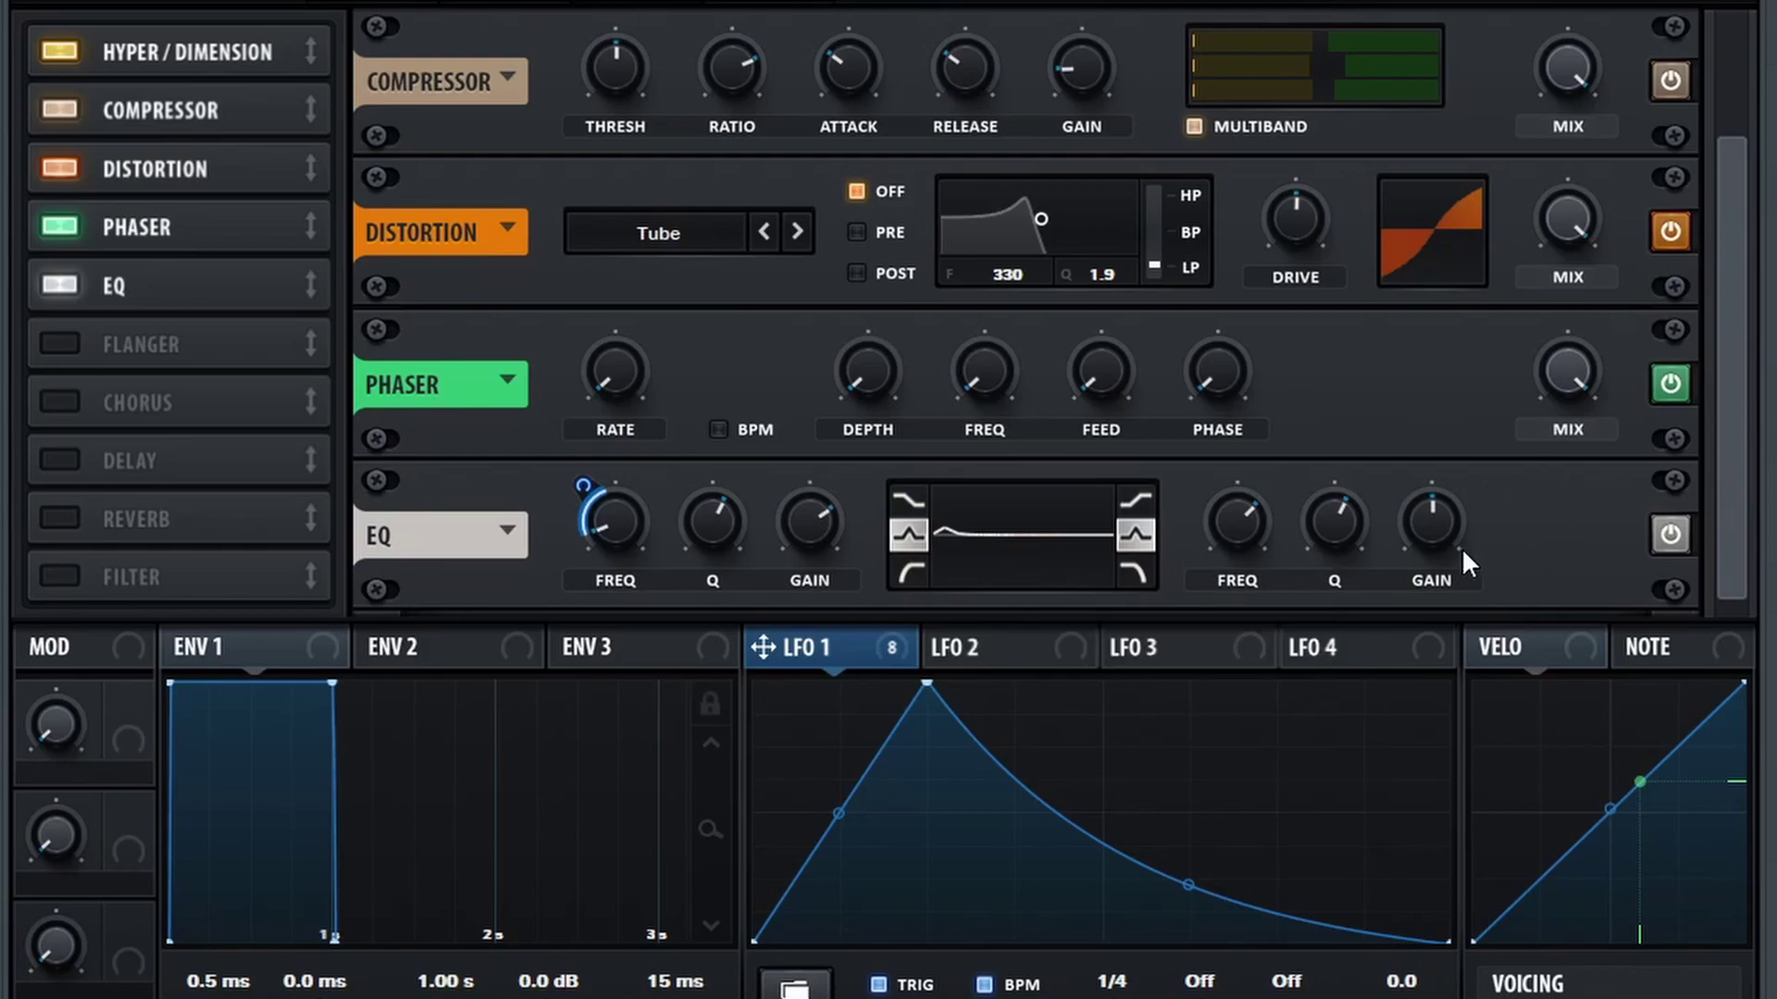
pyautogui.doubleClick(1436, 543)
pyautogui.write('-15')
pyautogui.press('Return')
pyautogui.moveTo(1233, 520); pyautogui.dragTo(1221, 554)
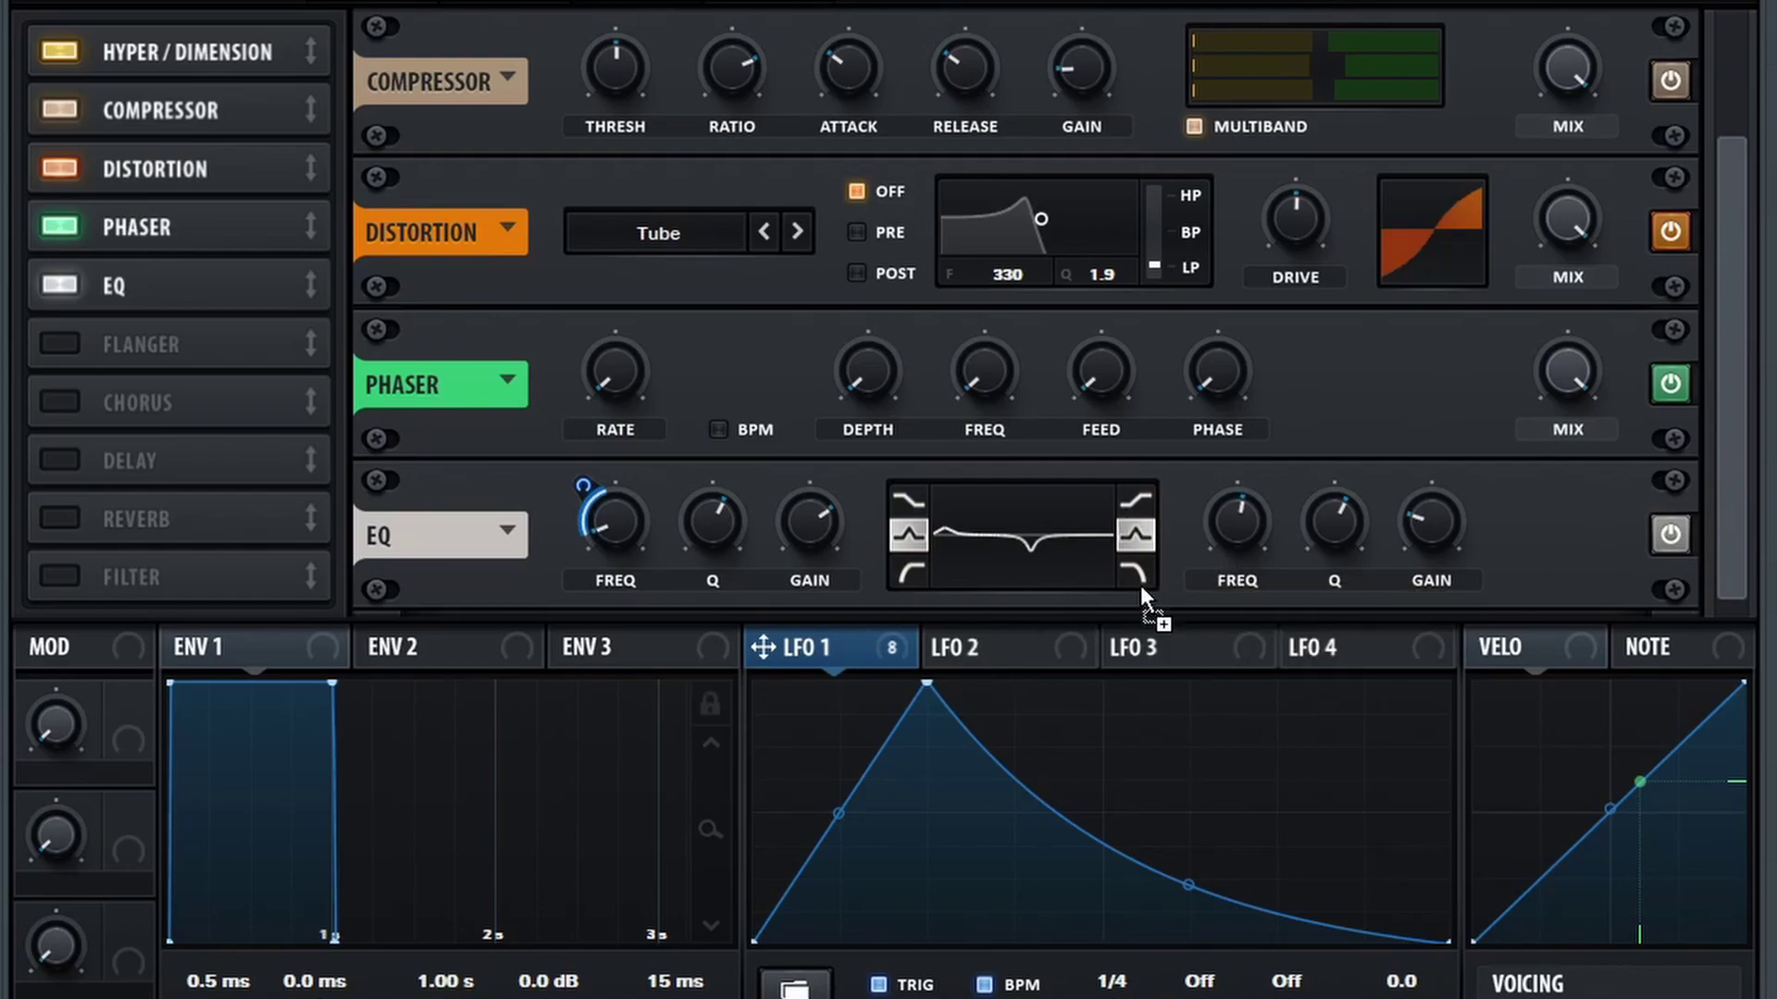
# Modulate the frequency of the EQ's high band with LFO 1 by about -41.
pyautogui.moveTo(1220, 507); pyautogui.dragTo(1173, 593)
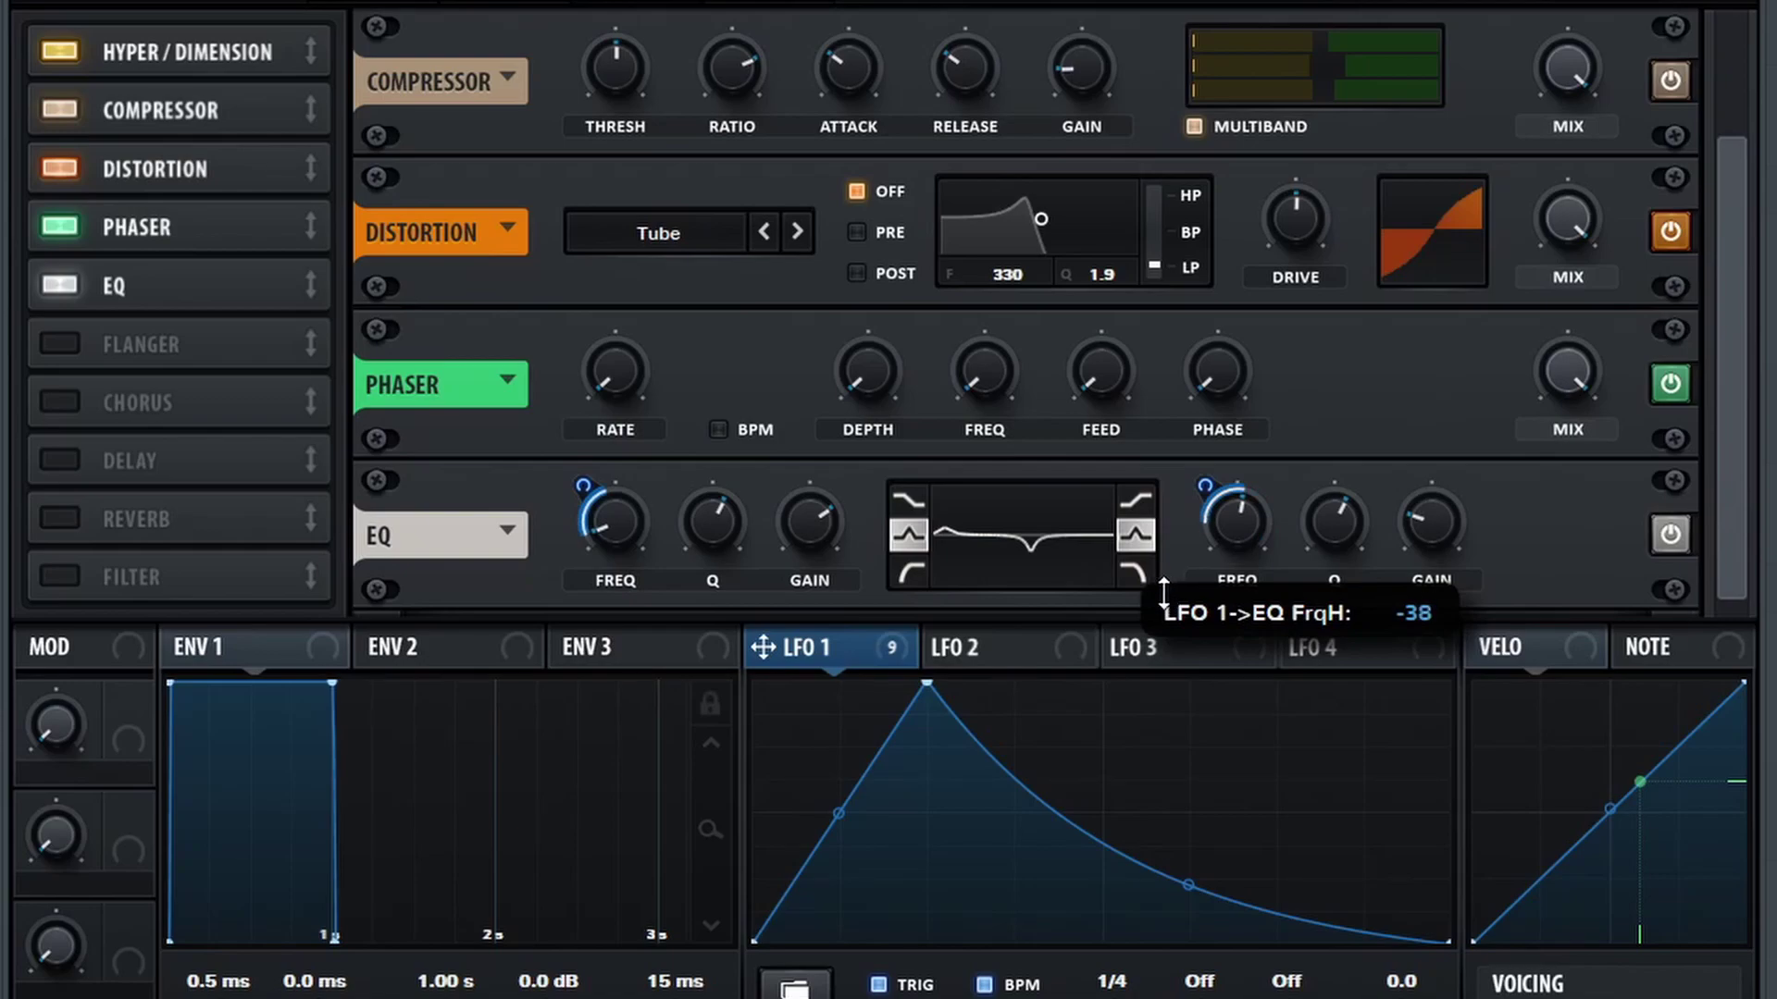
pyautogui.moveTo(1162, 593); pyautogui.dragTo(1159, 594)
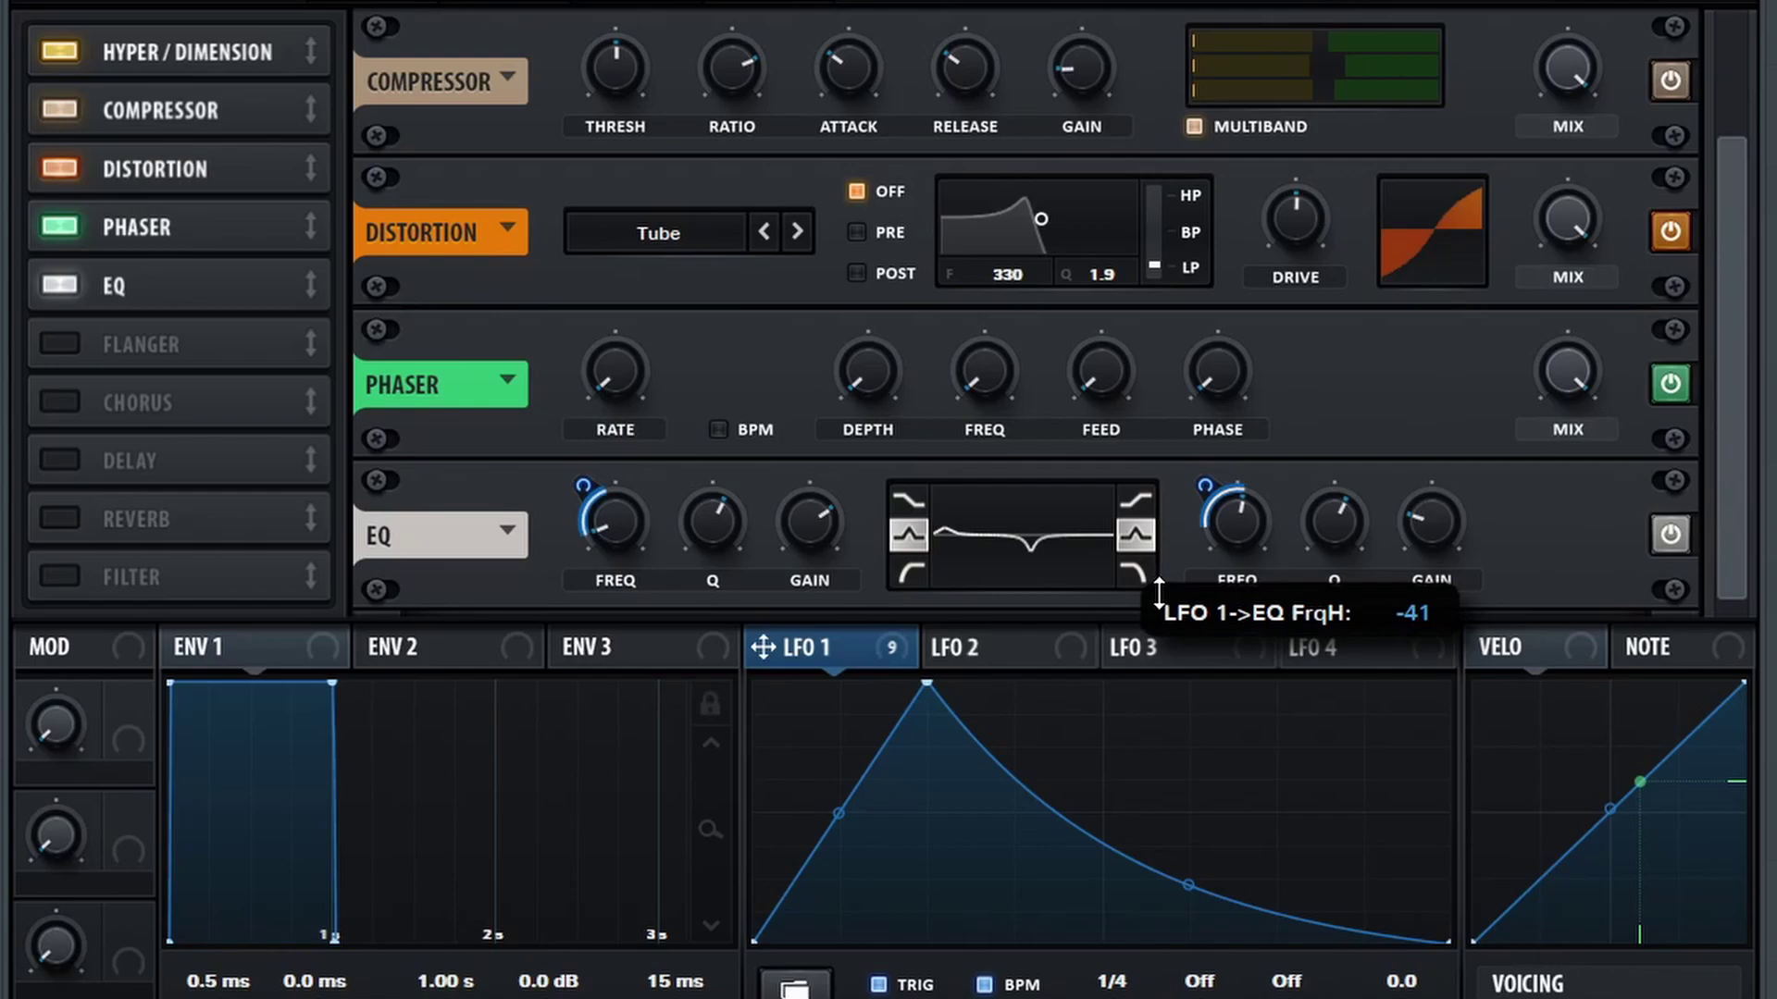
pyautogui.rightClick(1225, 544)
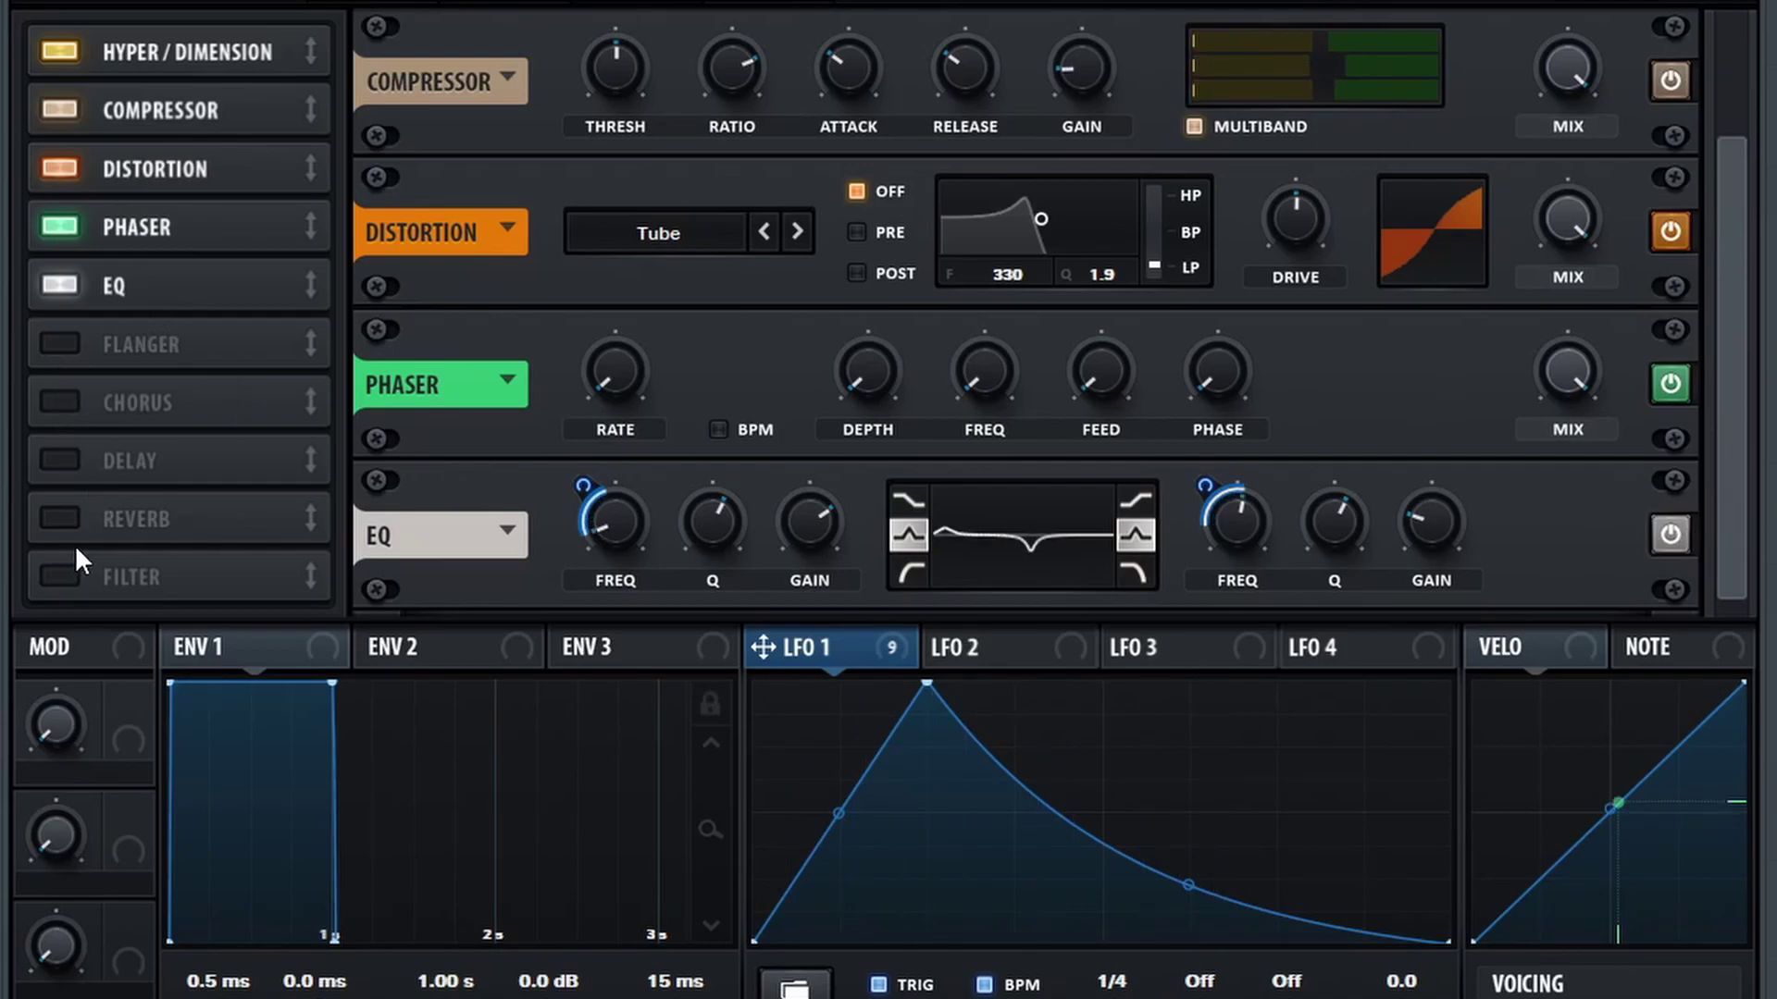
# Add a filter directly after the EQ and set its type to Reverb.
pyautogui.click(77, 576)
pyautogui.moveTo(78, 575); pyautogui.dragTo(227, 342)
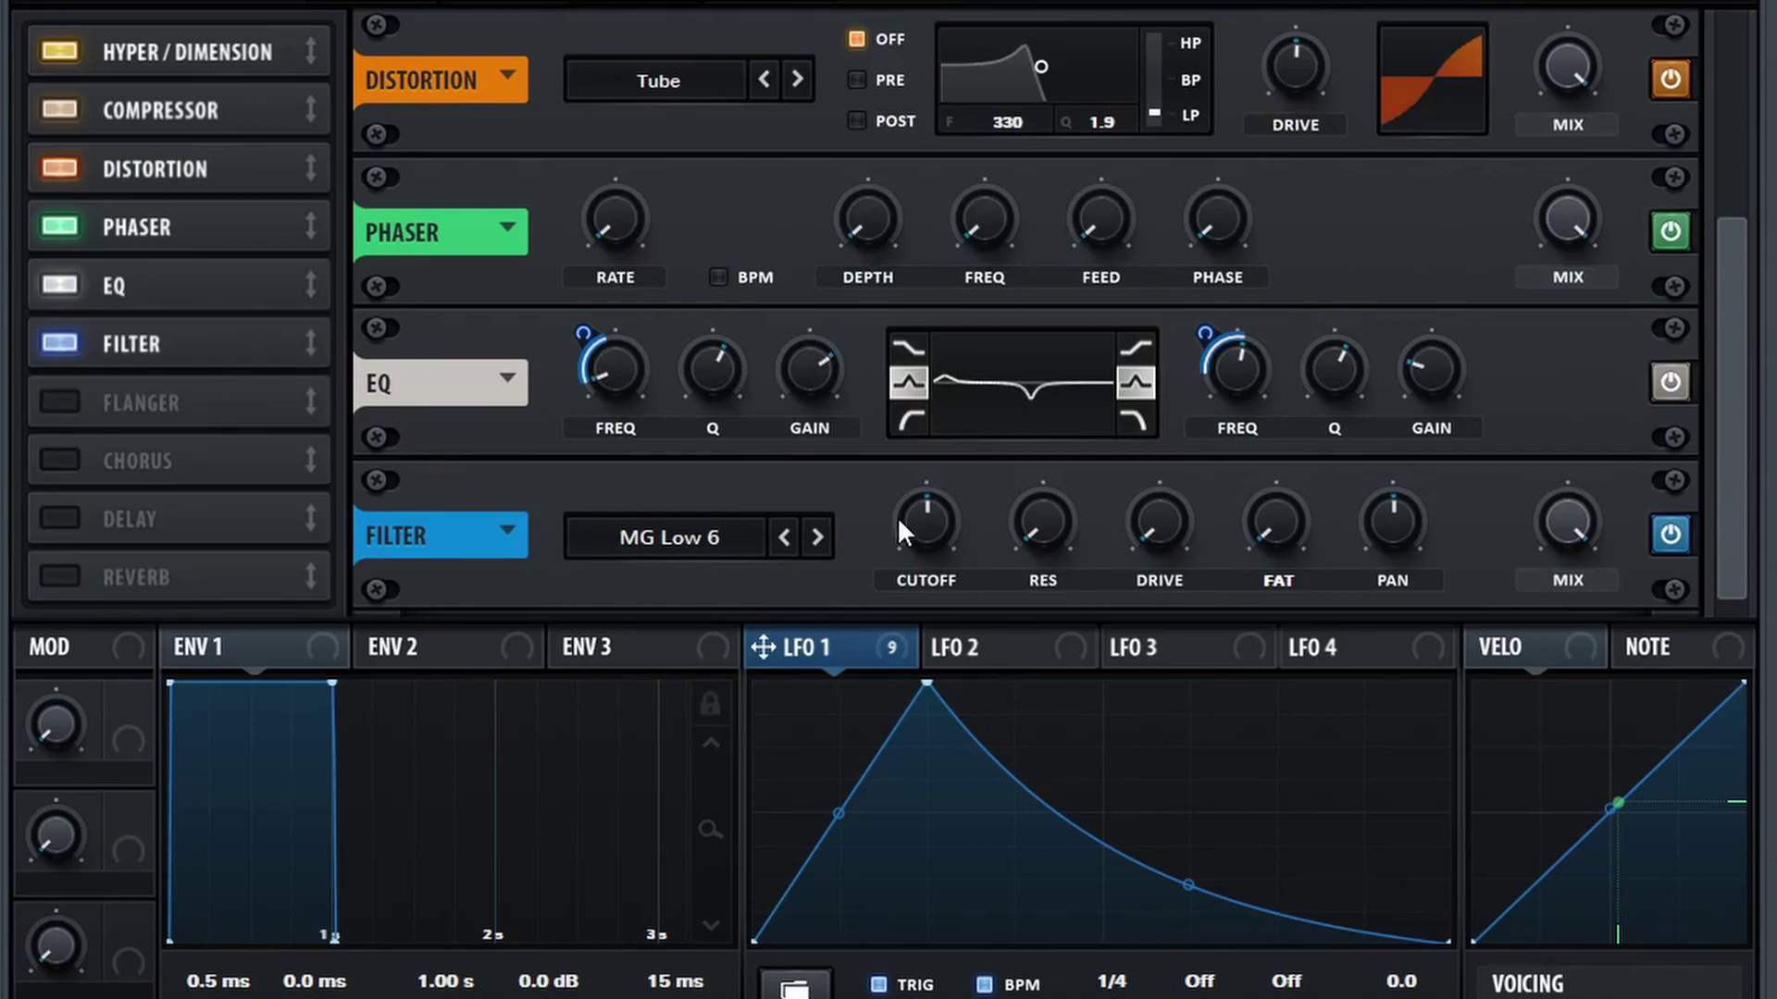
pyautogui.click(755, 541)
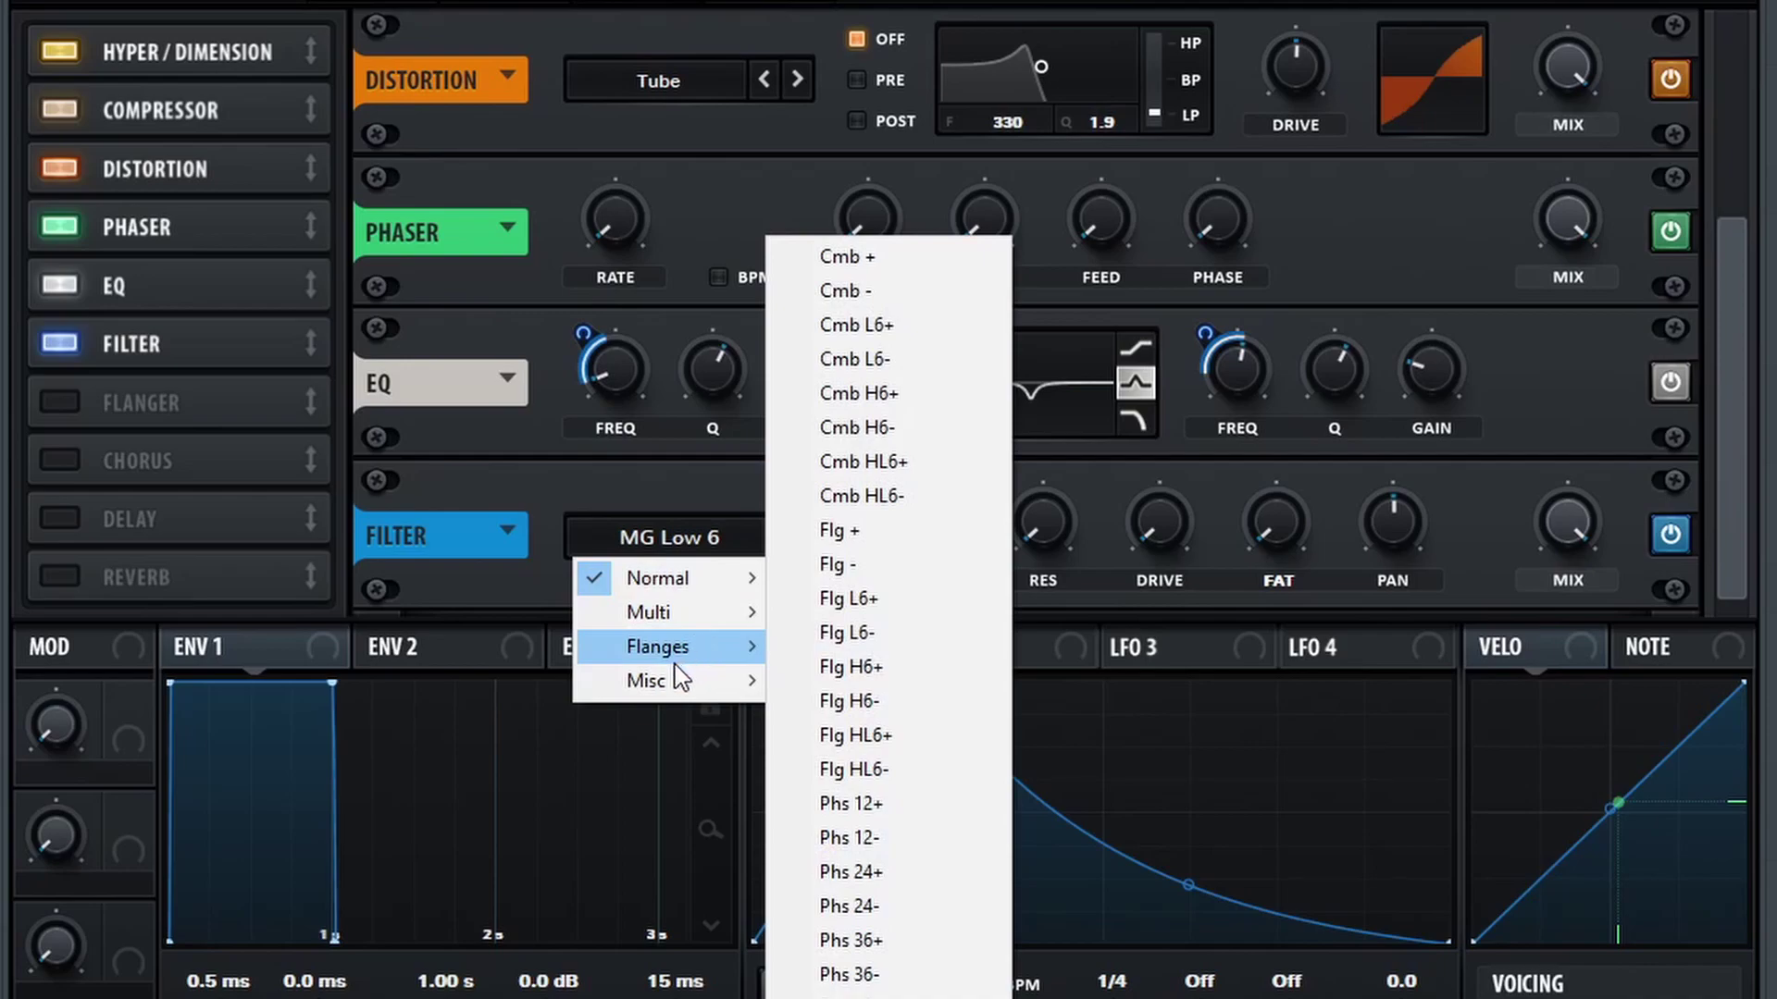
pyautogui.moveTo(674, 681)
pyautogui.click(887, 238)
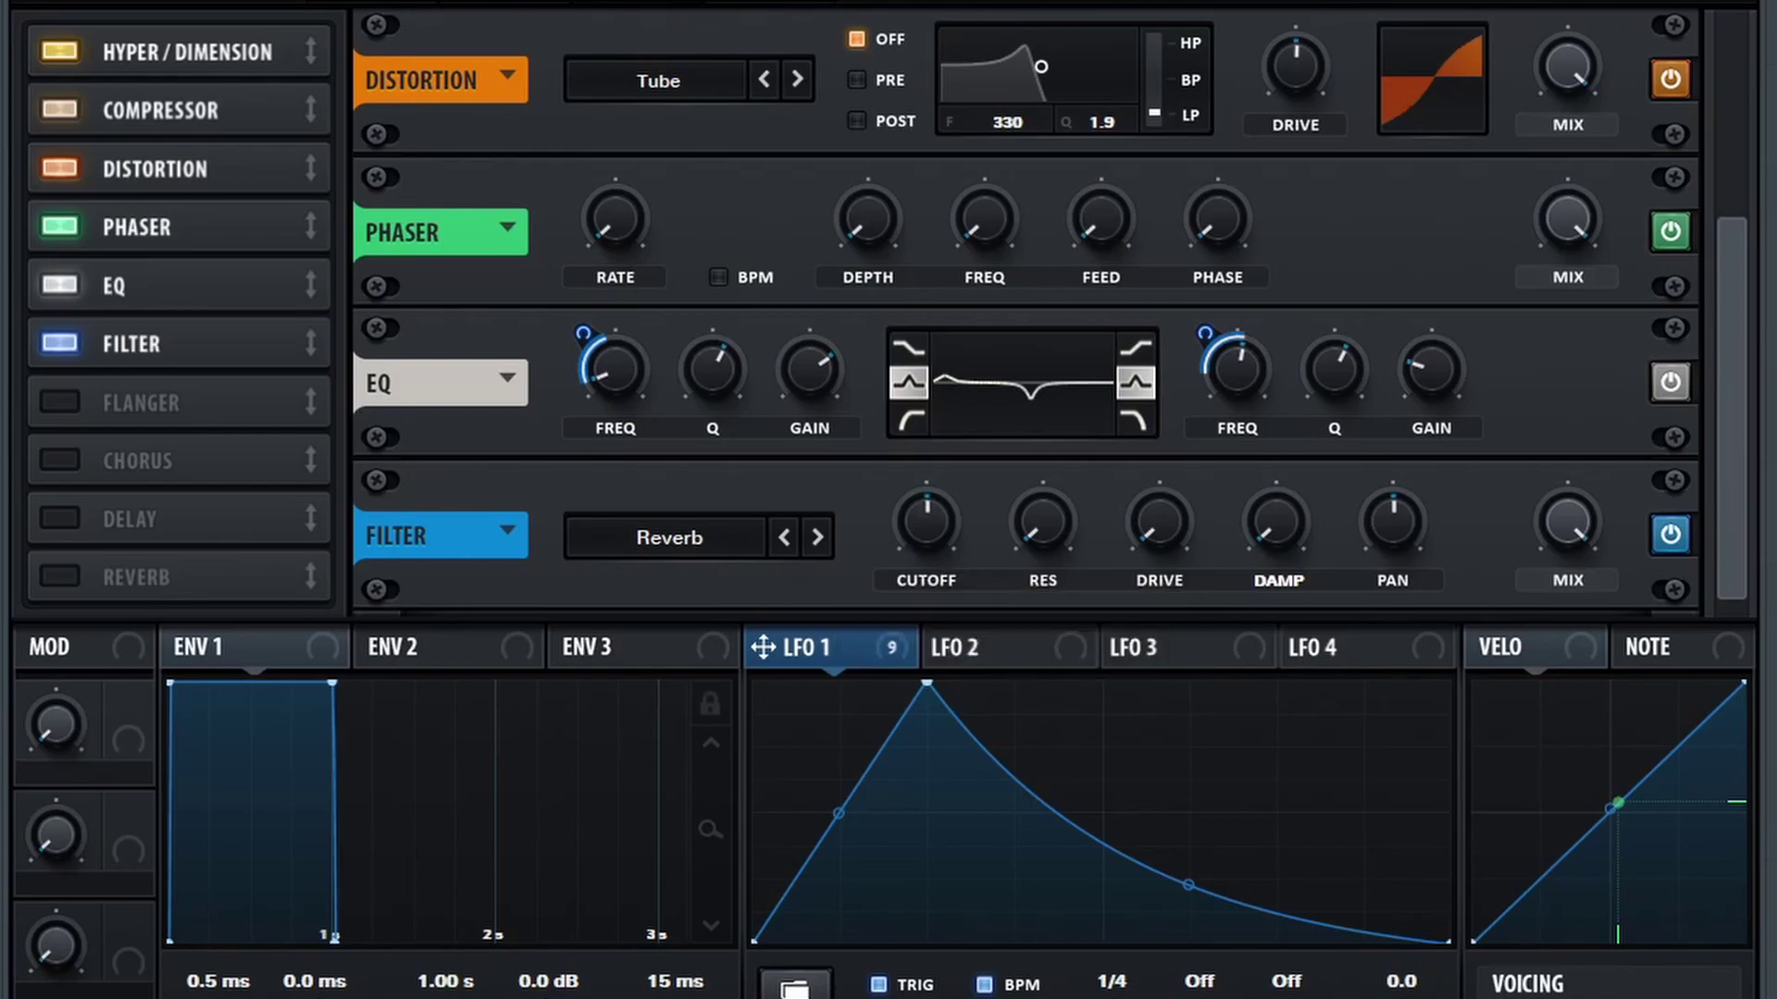
# Set the Reverb filter's cutoff to 21 and modulate it slightly with LFO 1.
pyautogui.moveTo(912, 529); pyautogui.dragTo(911, 585)
pyautogui.doubleClick(918, 519)
pyautogui.write('21')
pyautogui.moveTo(918, 518); pyautogui.dragTo(870, 616)
# Set the Reverb filter's resonance to 20% and damping to about half, and bring the master volume to 100%.
pyautogui.moveTo(1047, 541); pyautogui.dragTo(1042, 542)
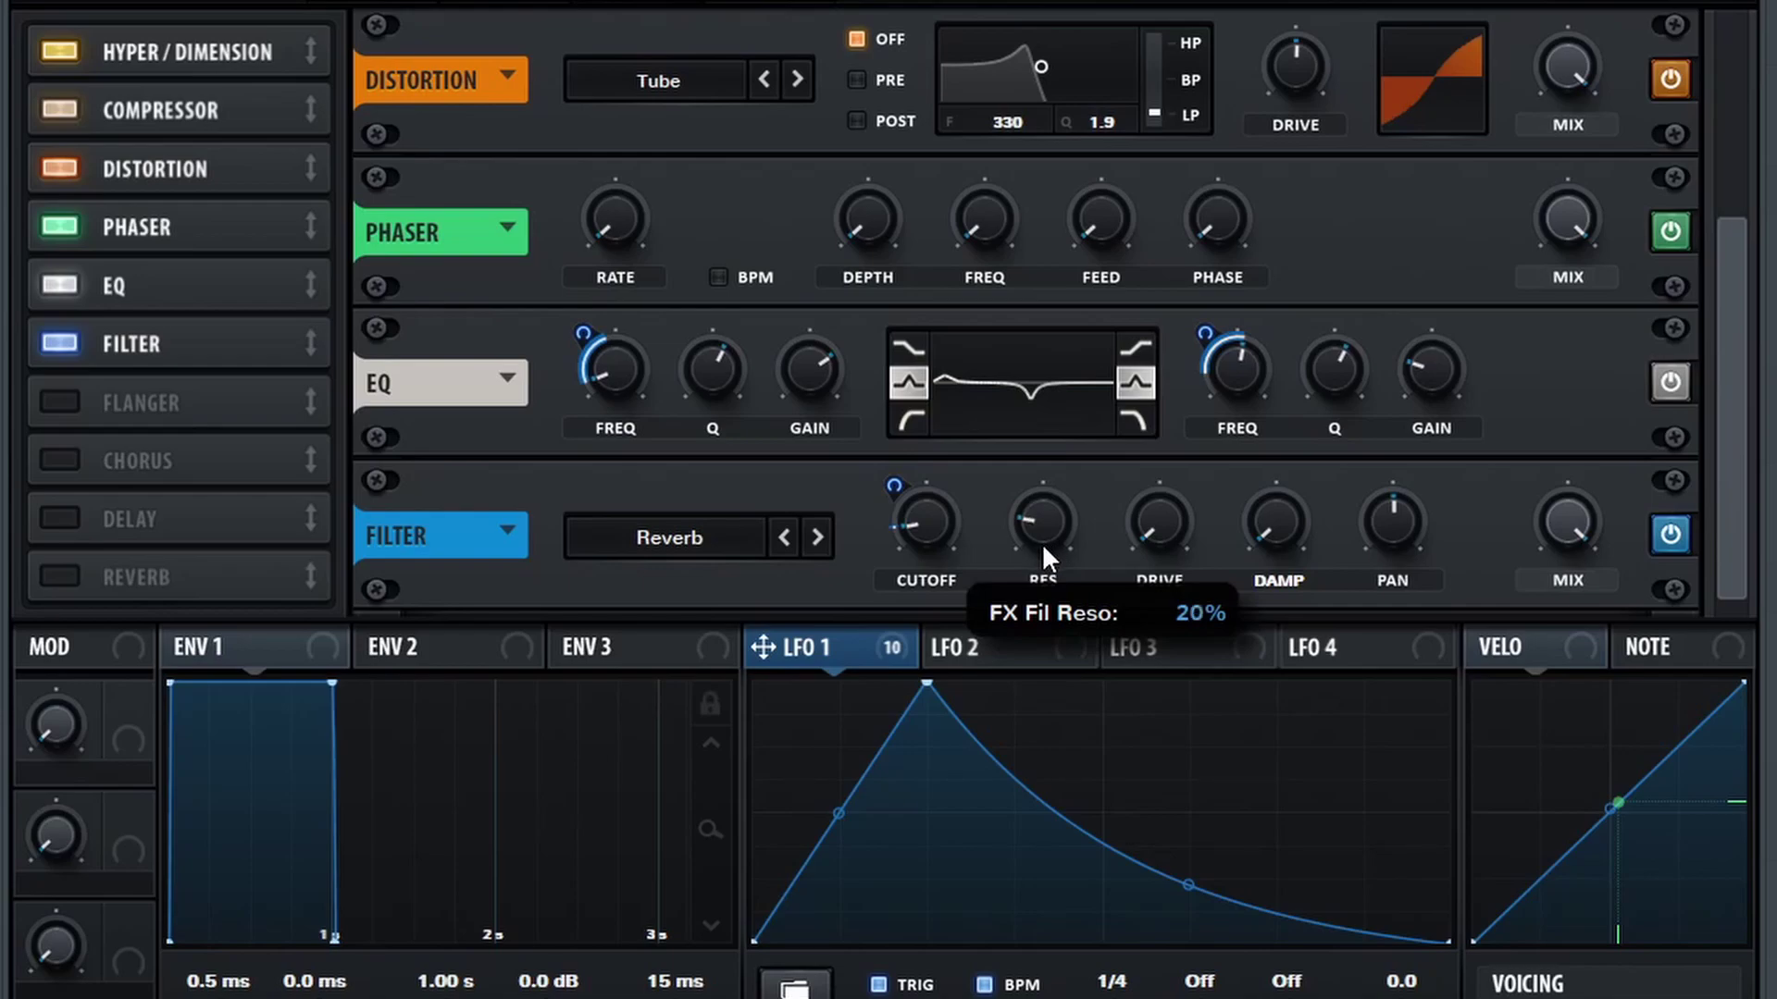
pyautogui.moveTo(1269, 533); pyautogui.dragTo(1290, 358)
pyautogui.moveTo(1620, 3); pyautogui.dragTo(1620, 0)
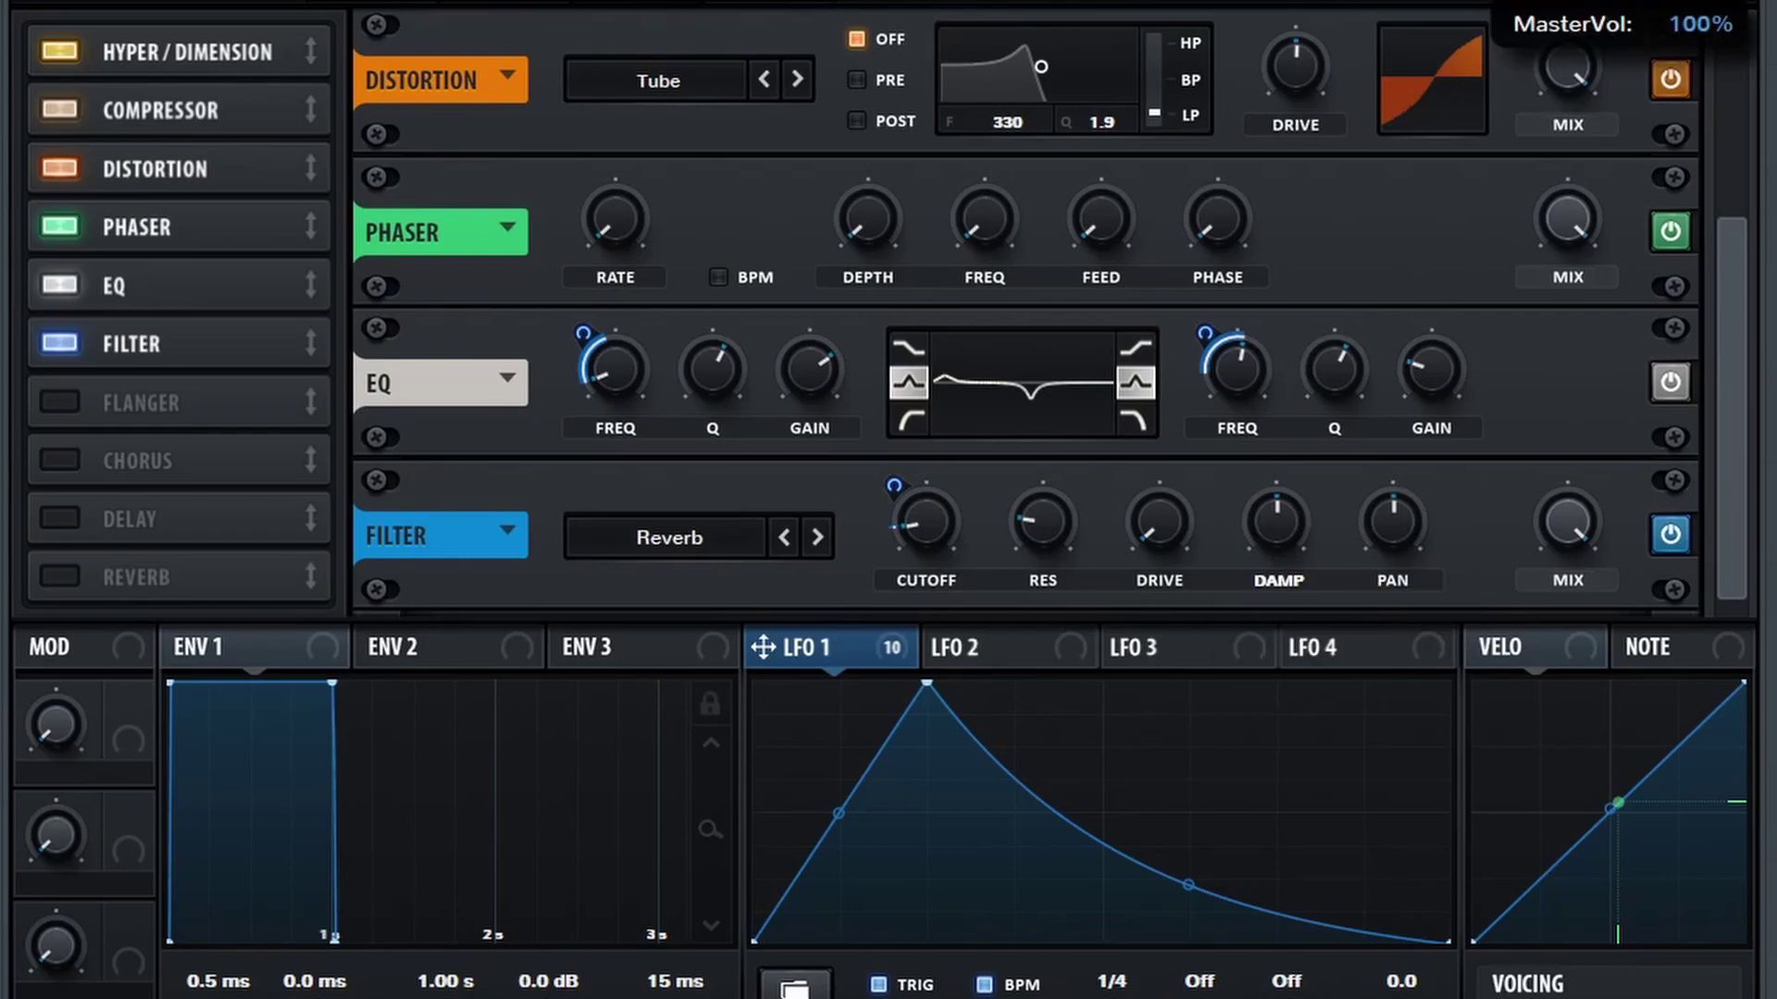